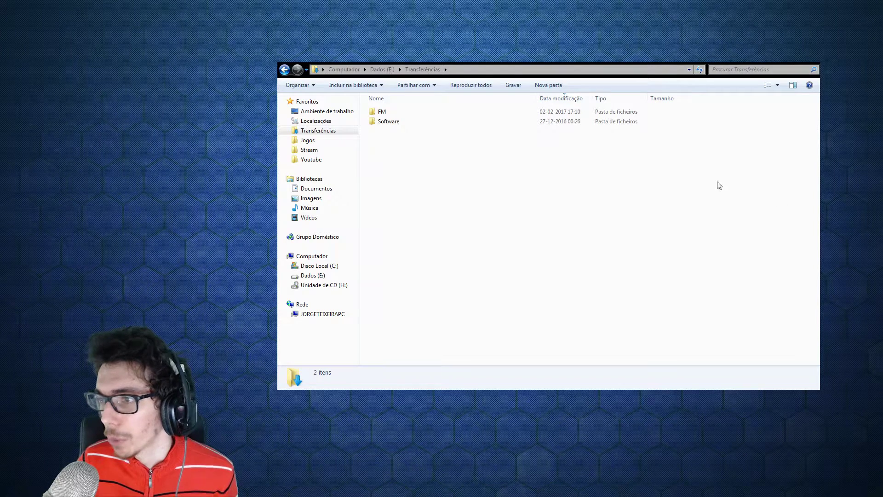
- Open the faces subfolder of the FM downloads folder and select DF11 Megapack & Manuals.rar
drag(503, 158, 529, 189)
double_click(399, 113)
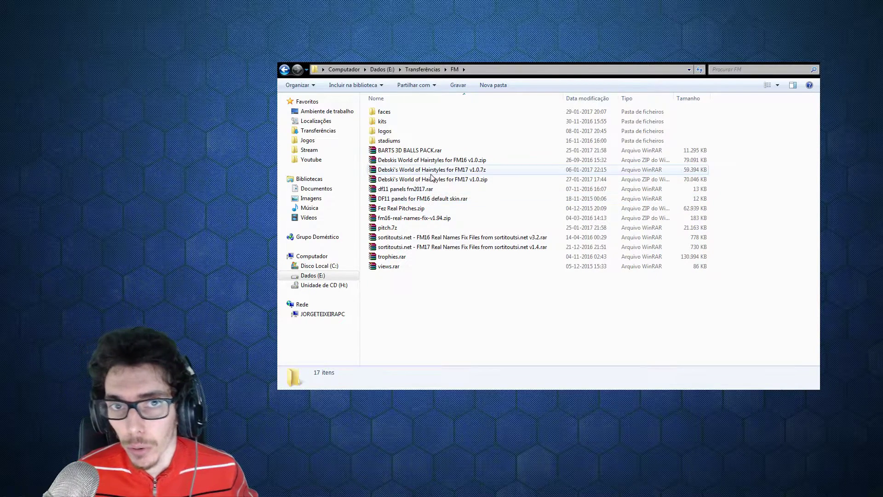
double_click(384, 112)
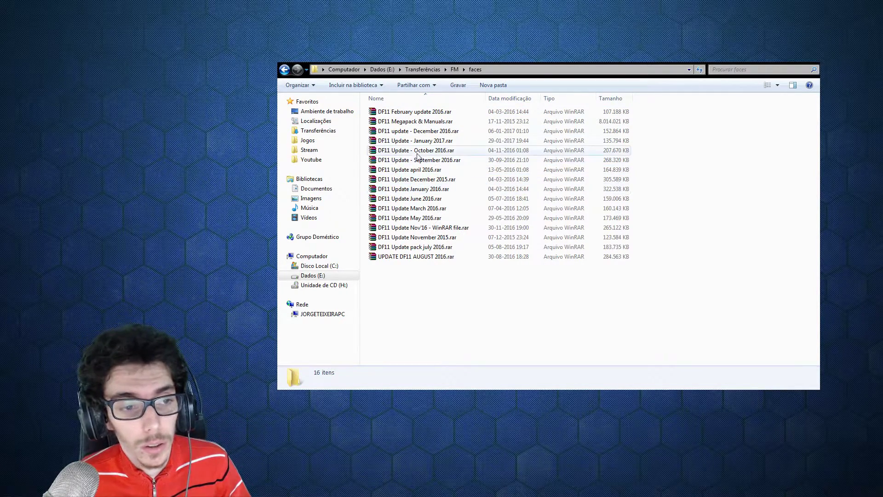
click(438, 122)
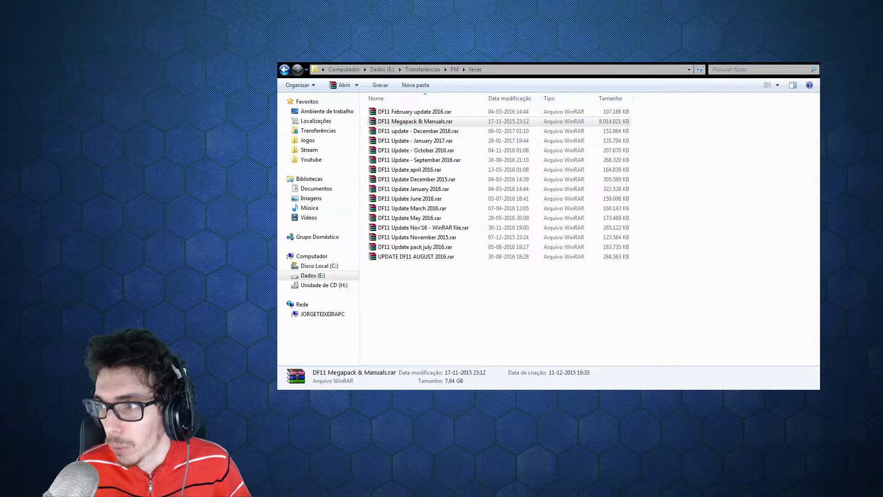
key(alt+Tab)
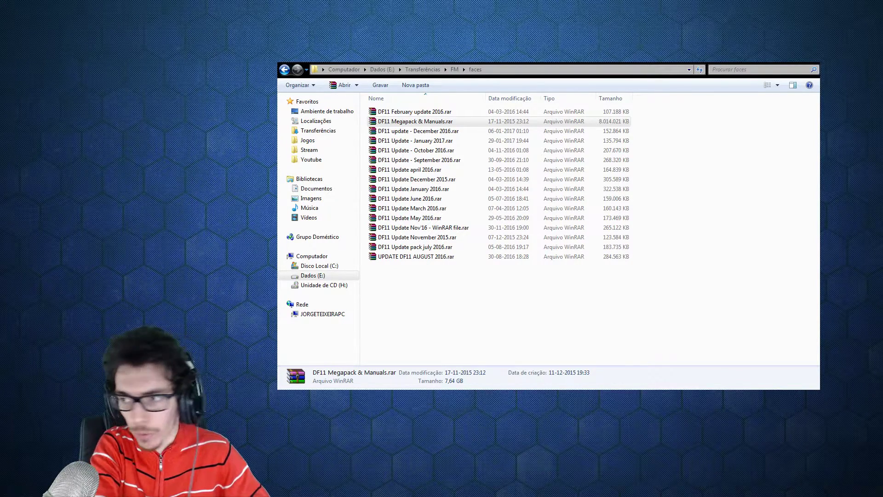
- Open DF11 February update 2016.rar and examine the contents of its DF11 Update February 2016 and Feb16 folder directories
click(414, 111)
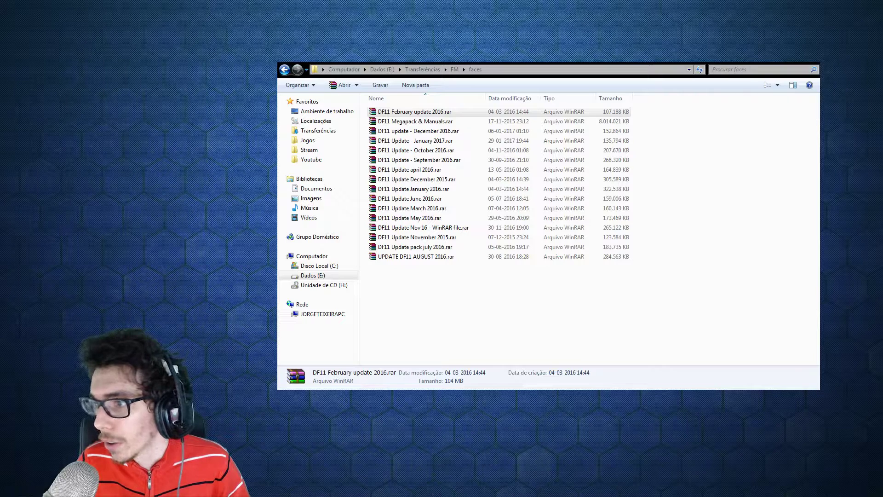
key(Return)
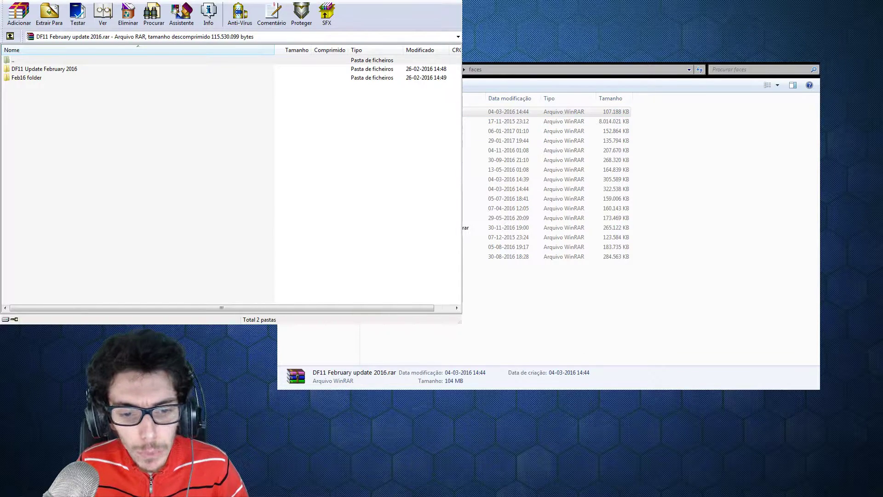
key(Down)
double_click(40, 77)
key(BackSpace)
double_click(40, 69)
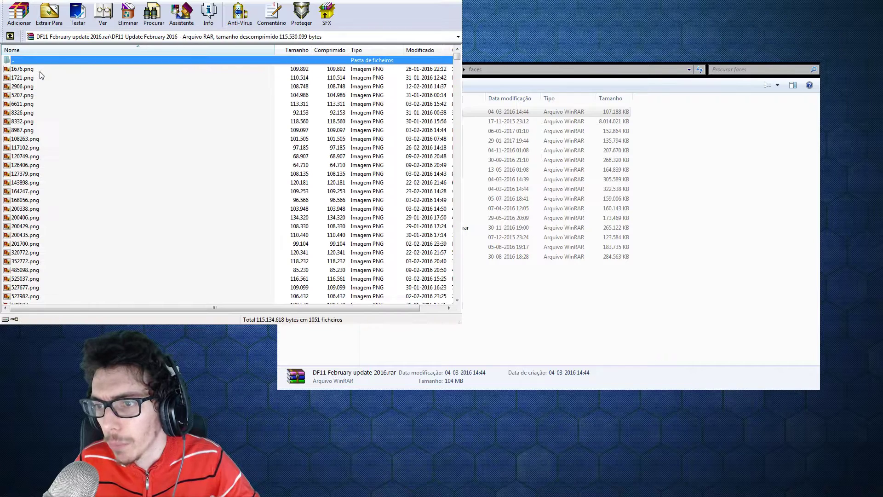
double_click(35, 62)
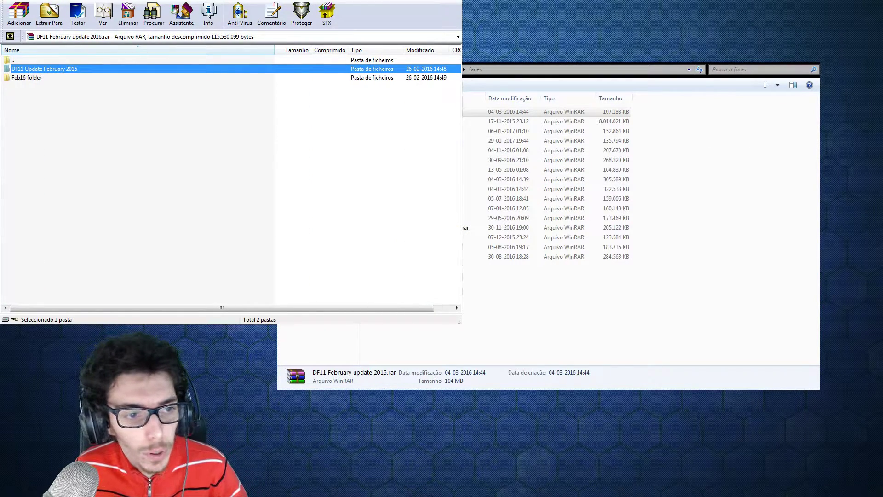
key(alt+Tab)
key(BackSpace)
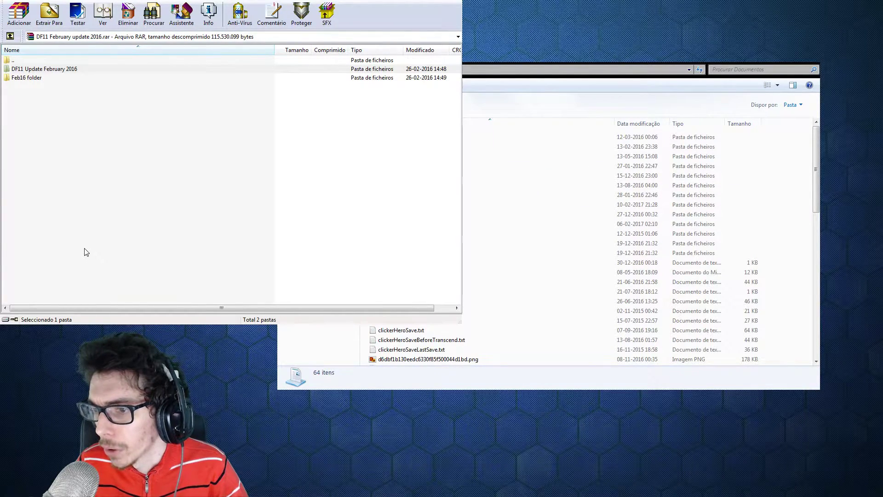
key(Escape)
key(alt+Left)
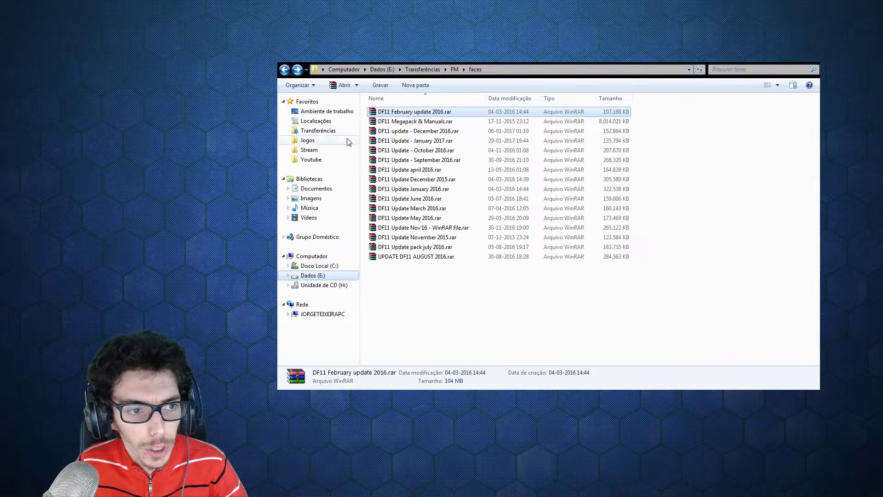
- Open the graphics\faces folder of Football Manager 2017 inside the Sports Interactive folder in Documentos
click(317, 188)
double_click(407, 253)
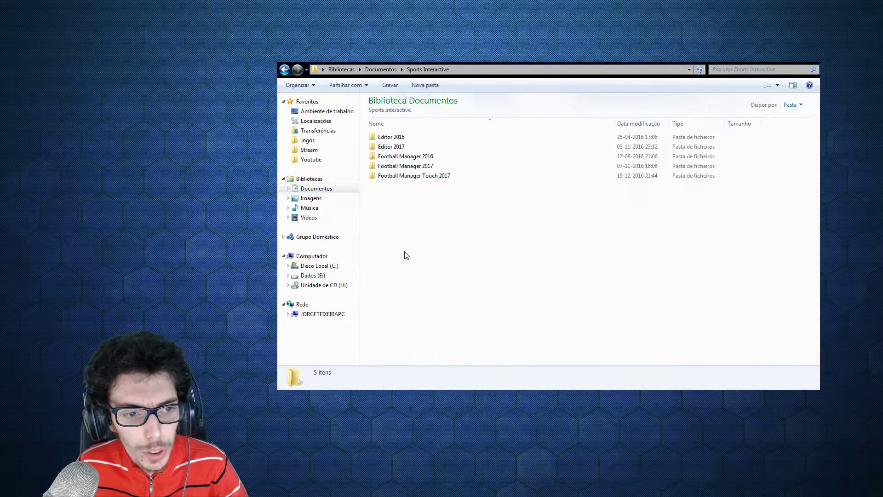
double_click(426, 167)
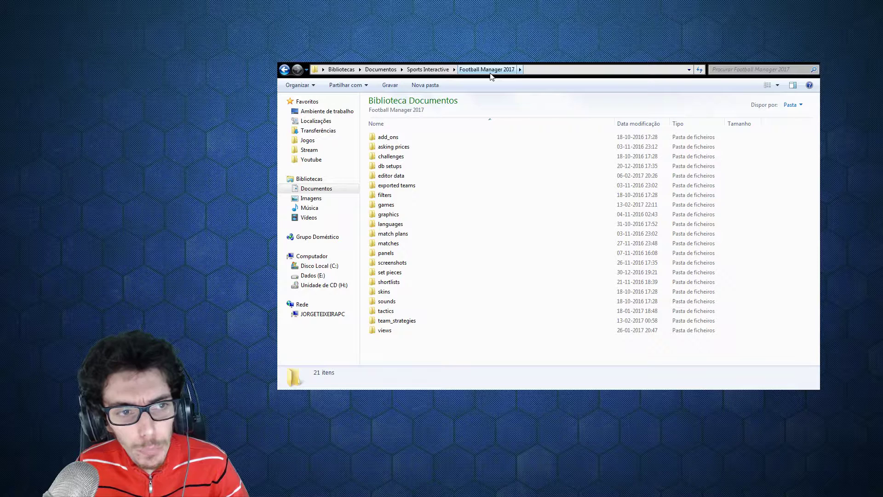
double_click(394, 218)
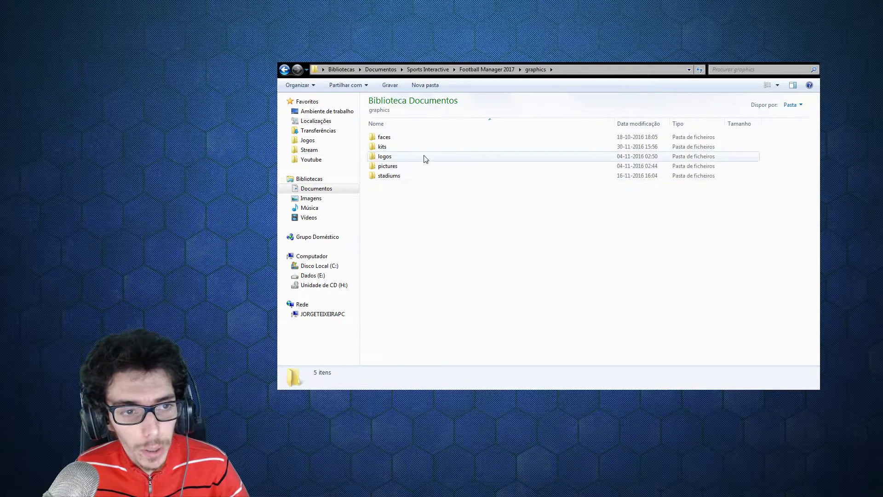
double_click(387, 138)
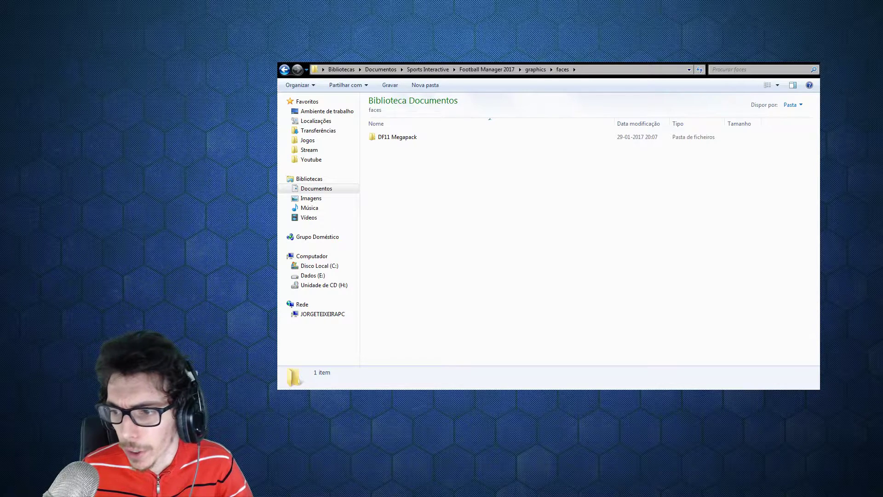
- Try to copy DF11 Update February 2016 from the WinRAR archive into the game's faces folder, and close the archive
key(alt+Tab)
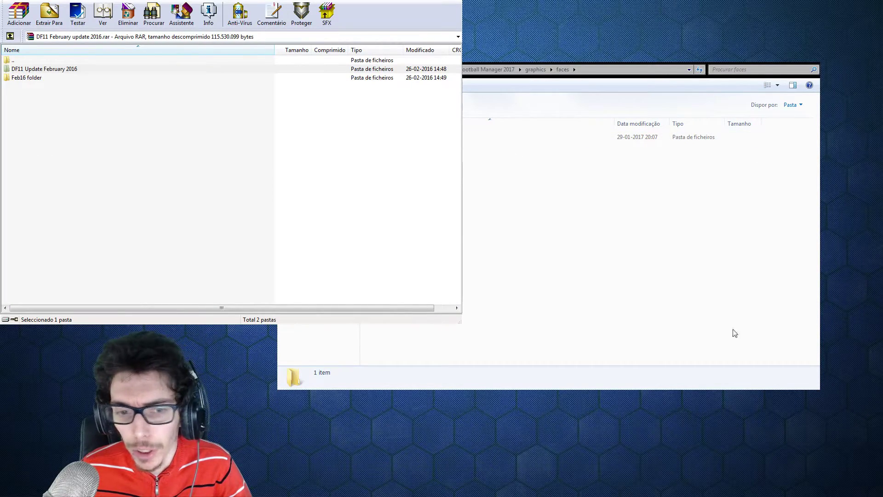
click(111, 65)
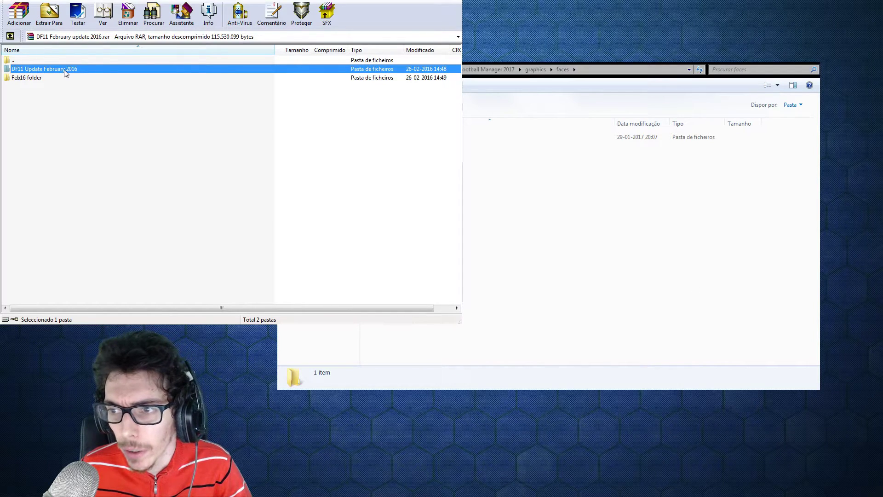
drag(59, 71, 646, 261)
drag(125, 110, 726, 305)
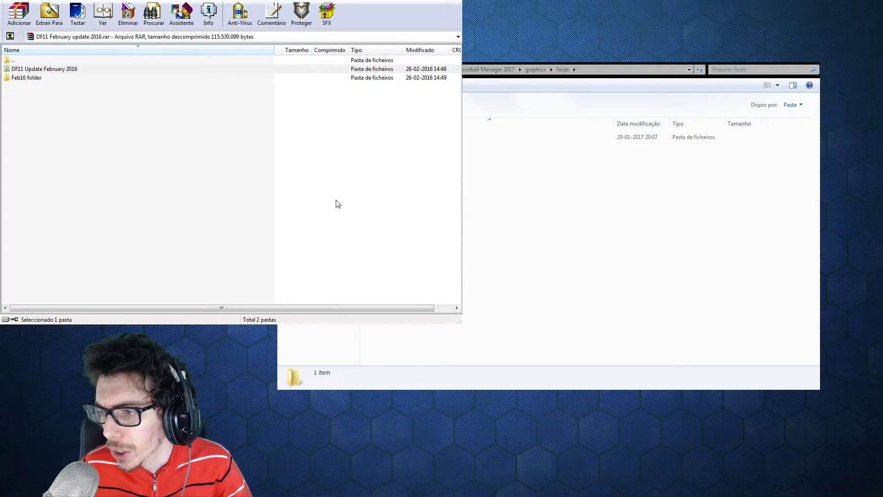
key(alt+F4)
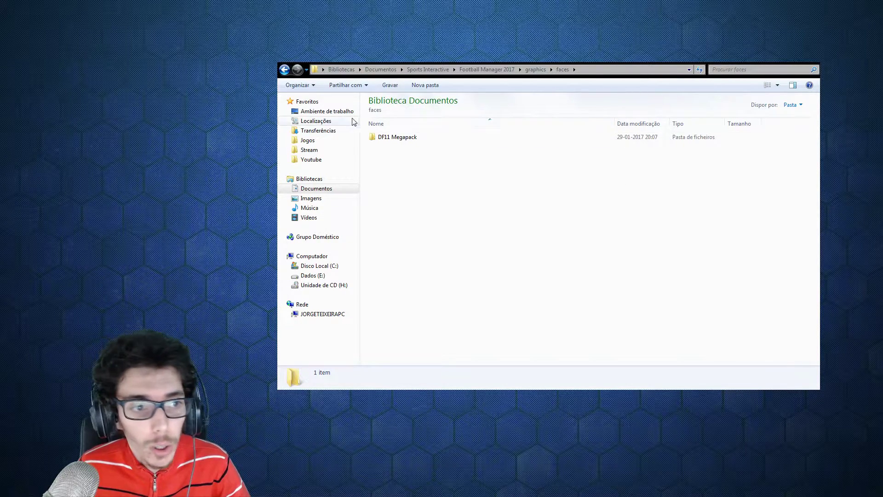
- Return to the faces folder under FM in Transferências and select UPDATE DF11 AUGUST 2016.rar
click(322, 131)
double_click(390, 112)
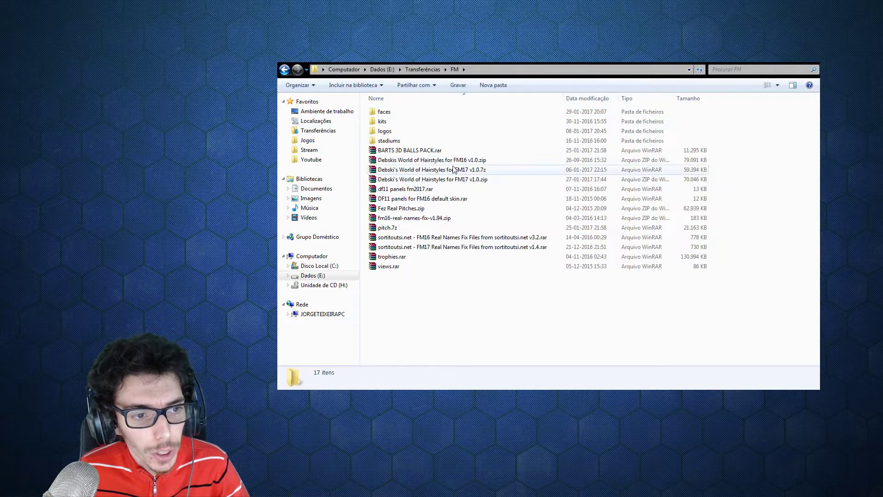
double_click(414, 114)
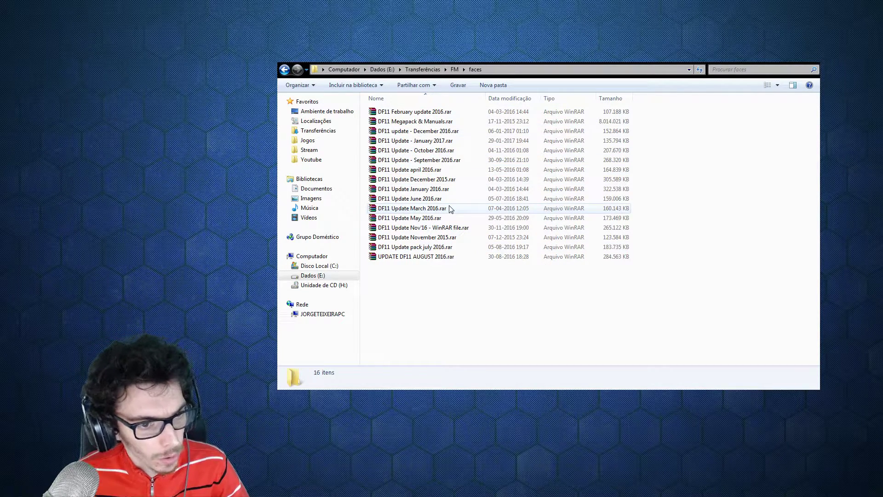
click(398, 256)
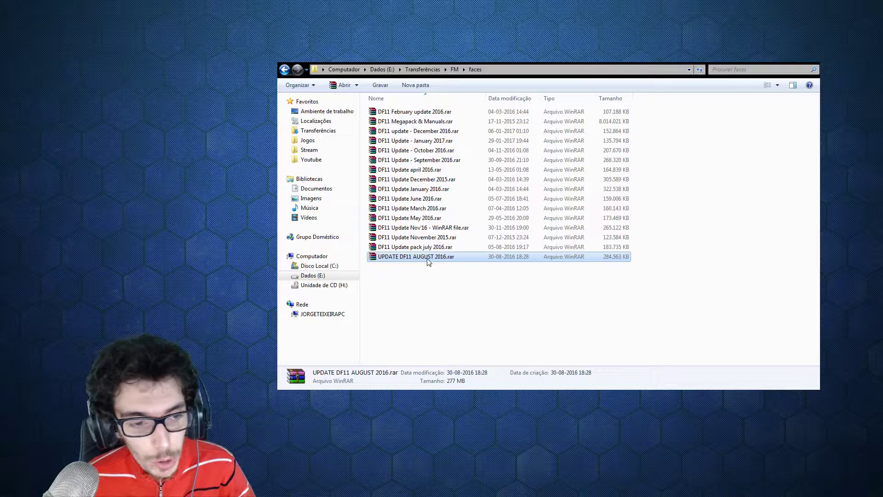
key(BackSpace)
click(297, 69)
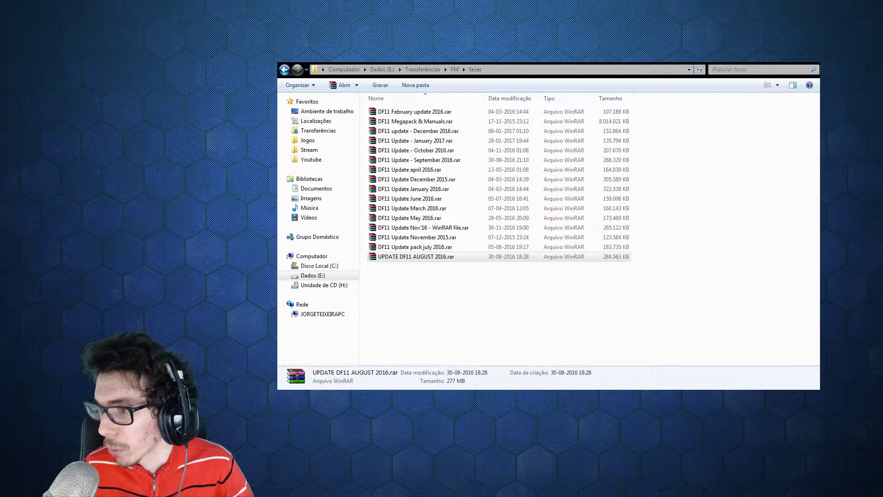
- Open UPDATE DF11 AUGUST 2016.rar in WinRAR and examine its top-level contents
key(Return)
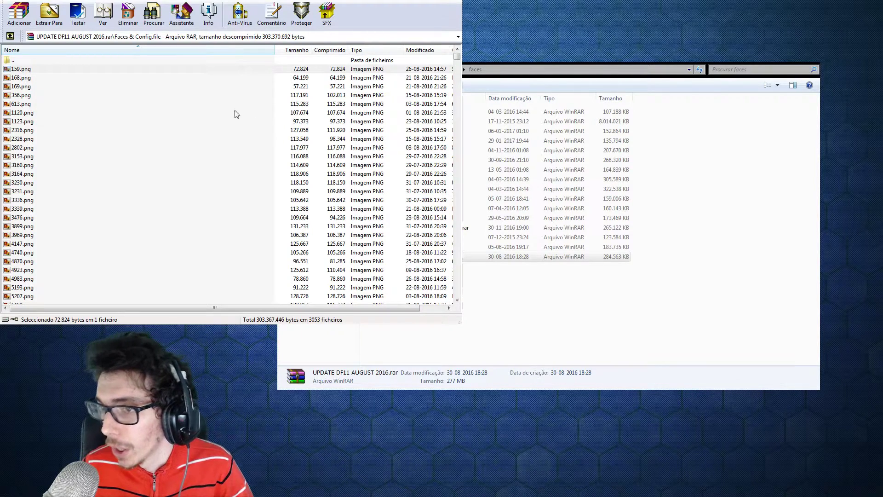
click(32, 69)
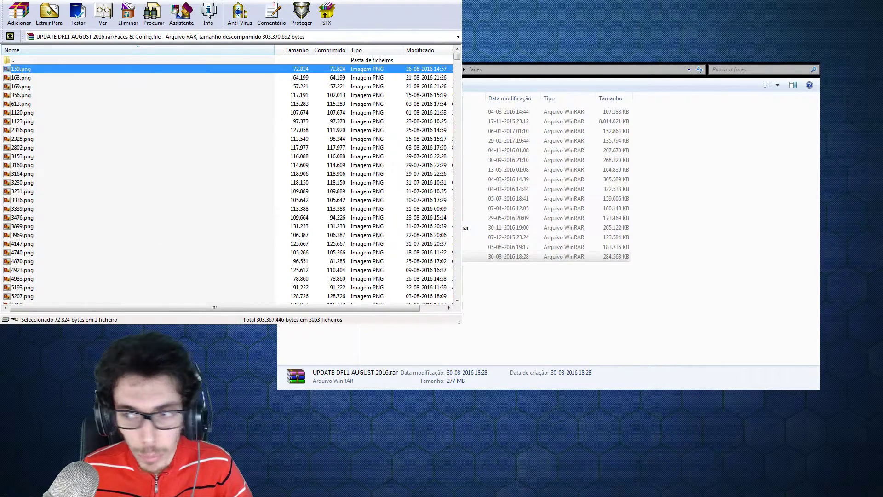
double_click(30, 60)
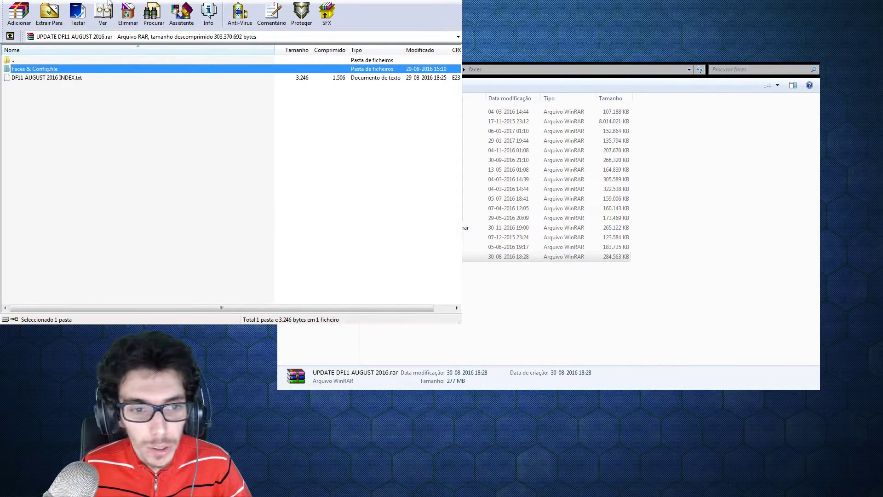
key(BackSpace)
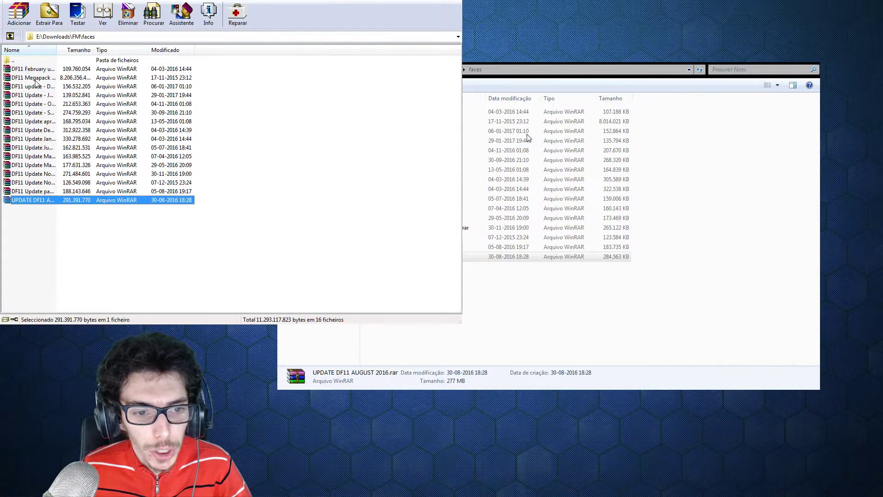
click(41, 202)
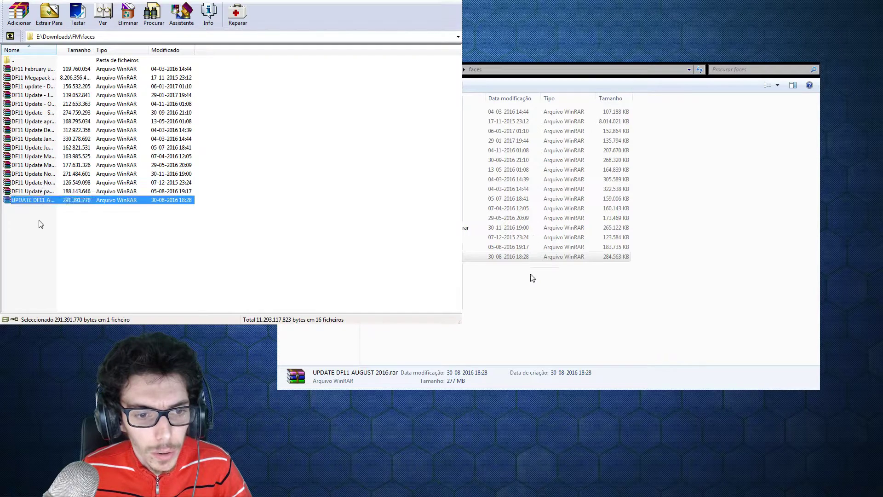
double_click(39, 202)
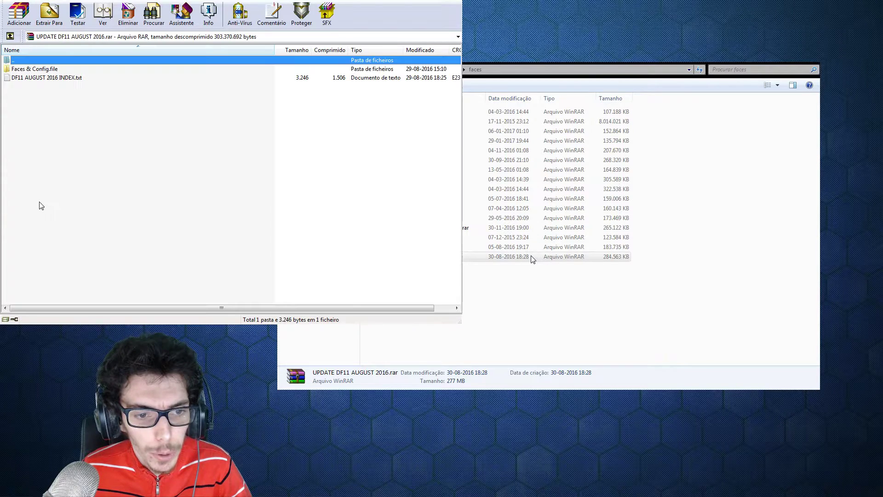
- Examine the Faces & Config.file folder down to config.xml, select all its files, and close the archive
click(36, 70)
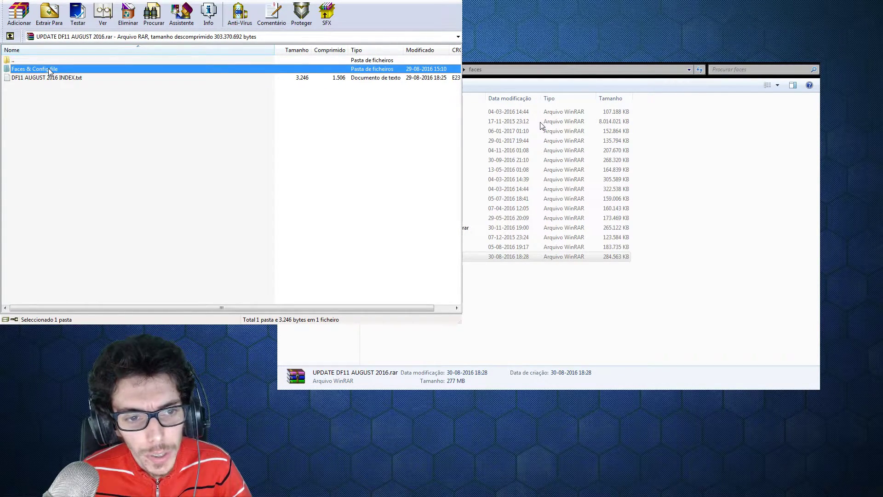
double_click(50, 71)
click(39, 70)
drag(461, 70, 423, 287)
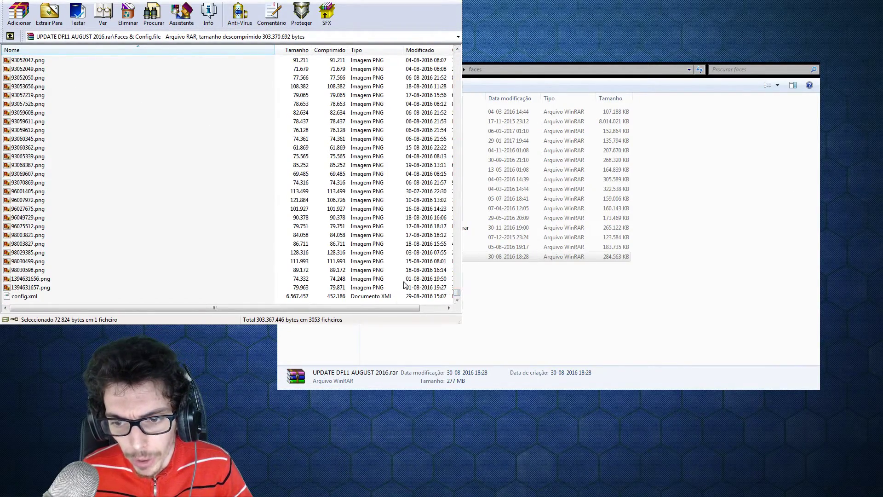
key(ctrl+a)
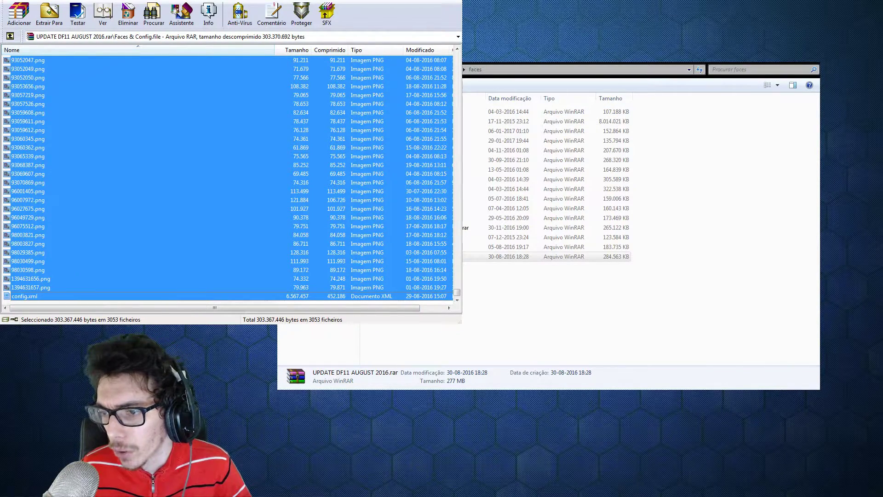
key(alt+F4)
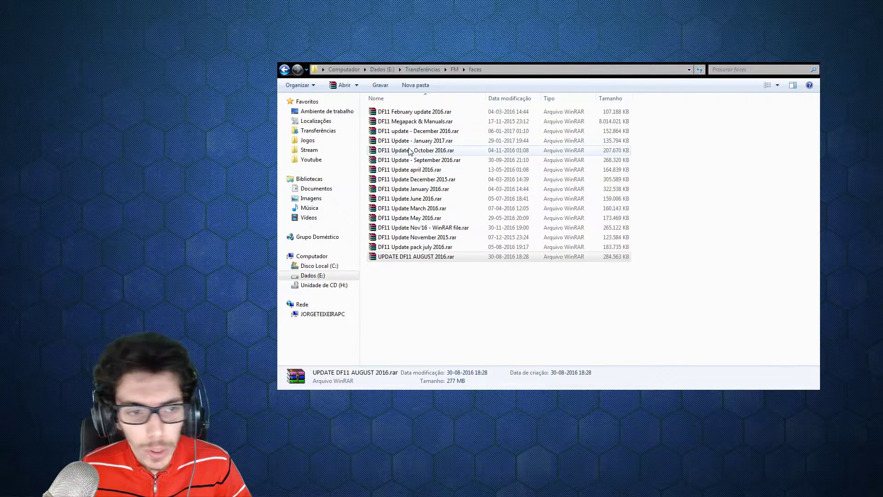
- Return to Football Manager 2017's graphics\faces folder and open its DF11 Megapack folder
click(284, 70)
click(284, 70)
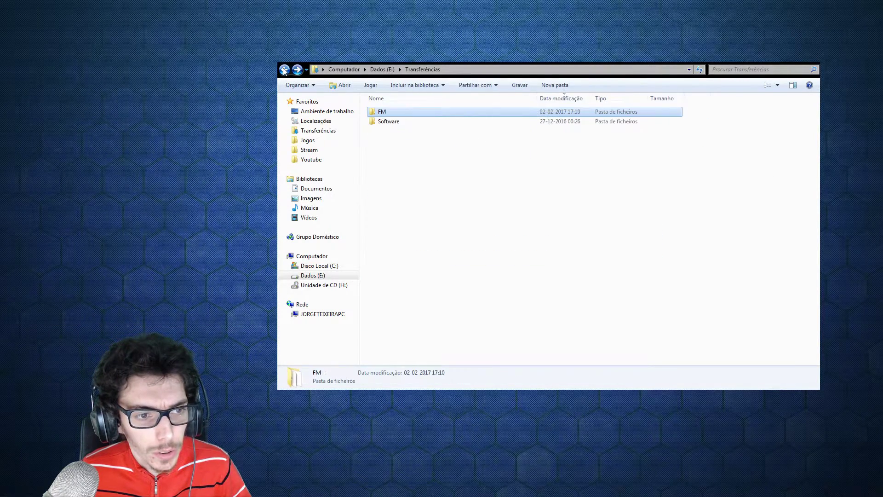
click(284, 70)
click(284, 70)
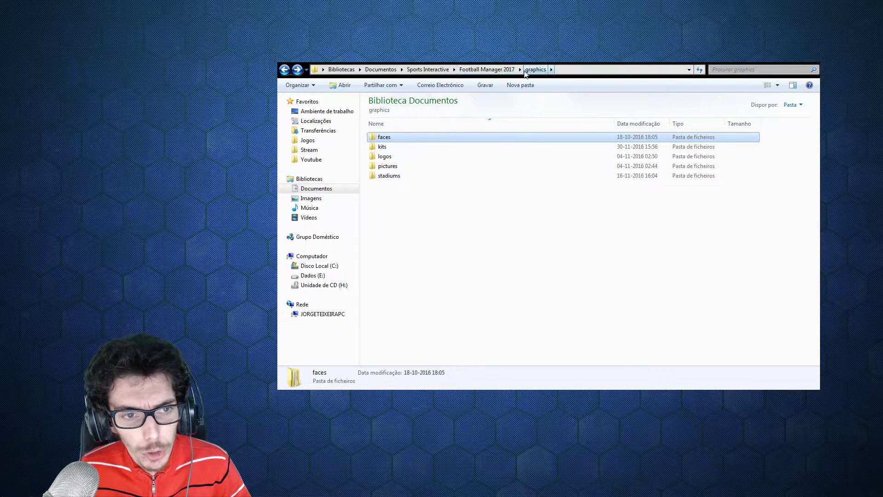
double_click(396, 139)
double_click(396, 138)
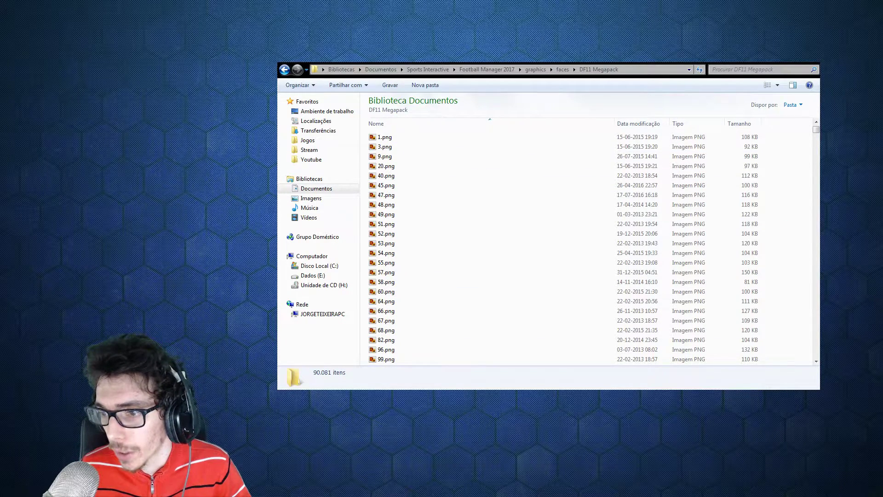
- Return to the Faces & Config.file folder of UPDATE DF11 AUGUST 2016.rar in WinRAR, review and select all its files, and close the archive
key(alt+Tab)
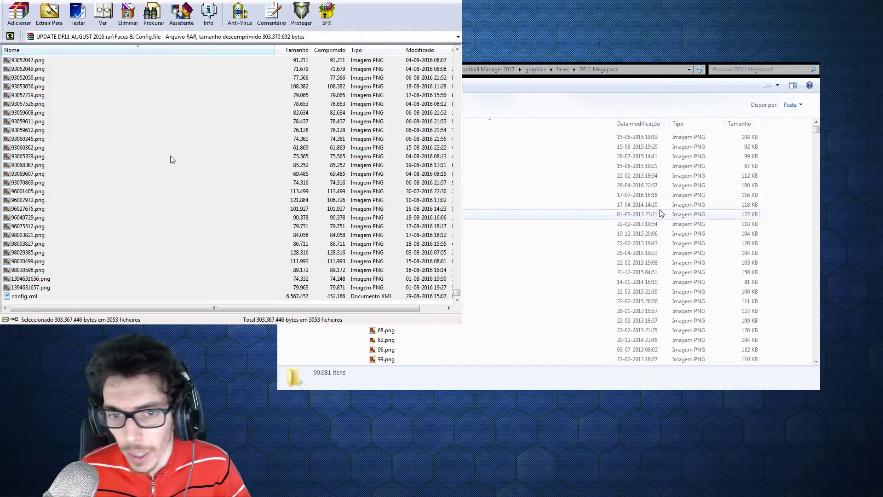
key(ctrl+a)
click(352, 157)
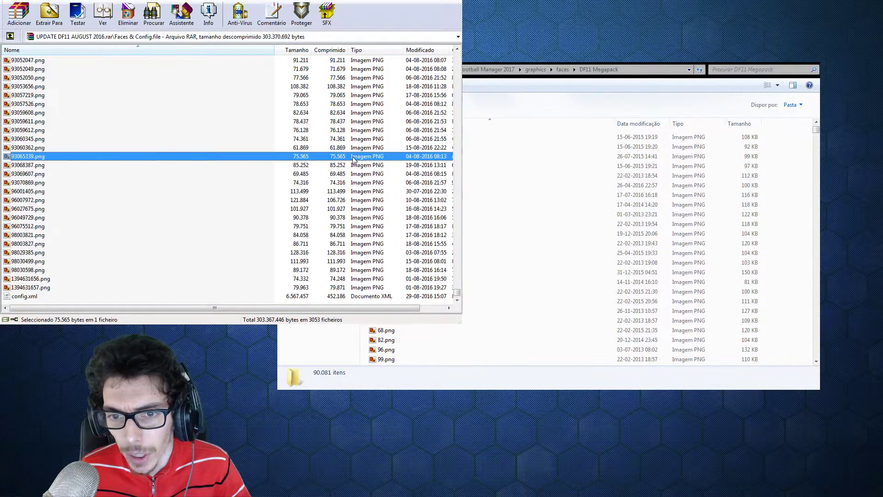
scroll(341, 222, up, 5)
scroll(342, 222, down, 5)
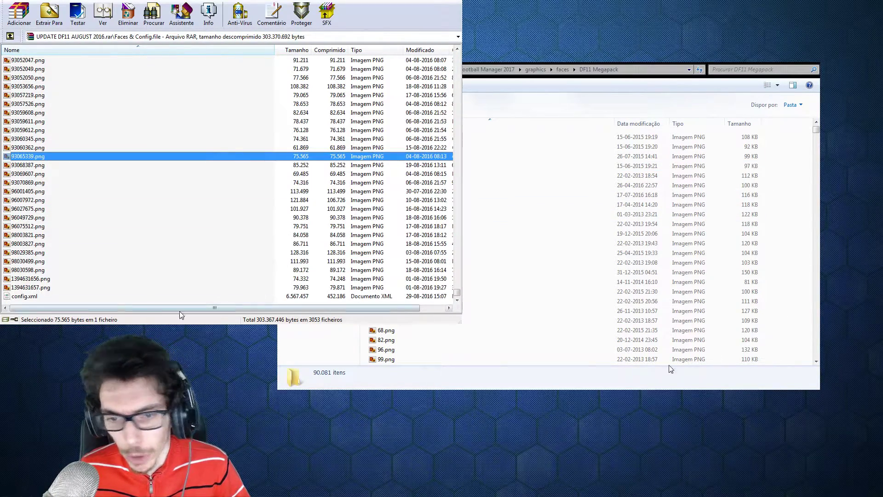
key(End)
click(457, 180)
drag(457, 180, 457, 48)
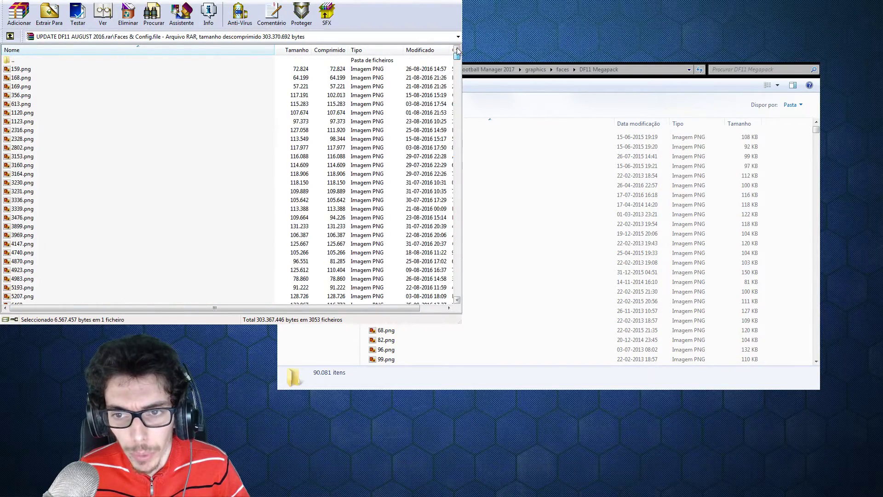
key(ctrl+a)
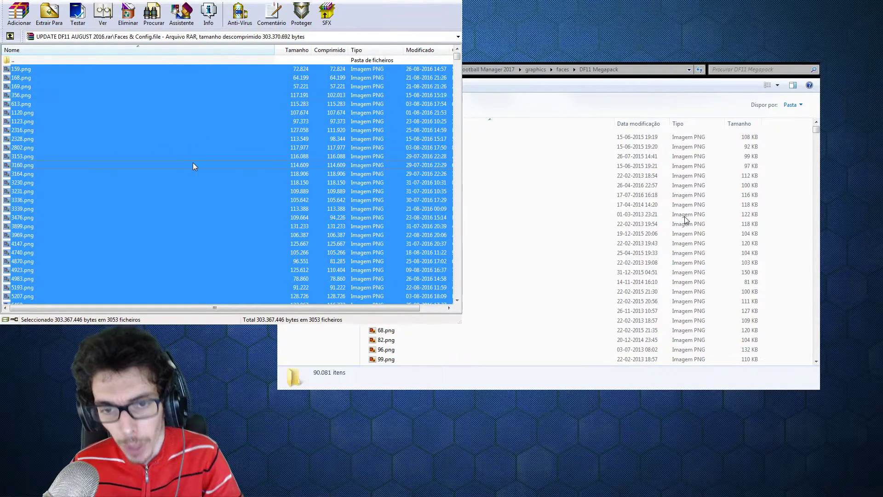
click(192, 162)
key(Escape)
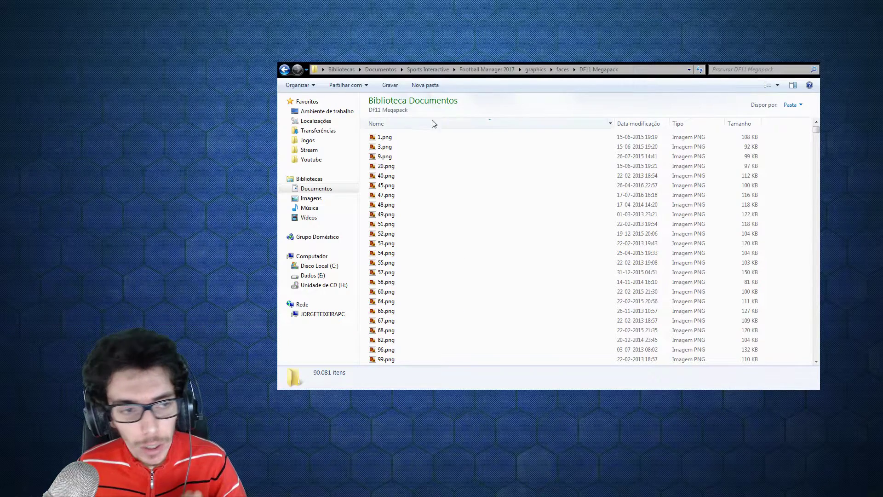
- Leave the DF11 Megapack folder and select DF11 Update - January 2017.rar in the faces folder under FM in Transferências
click(281, 69)
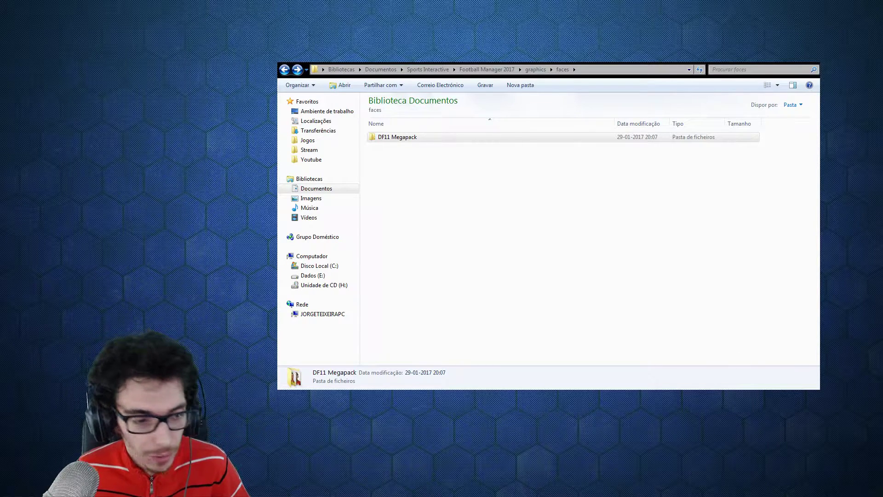
click(324, 131)
double_click(392, 112)
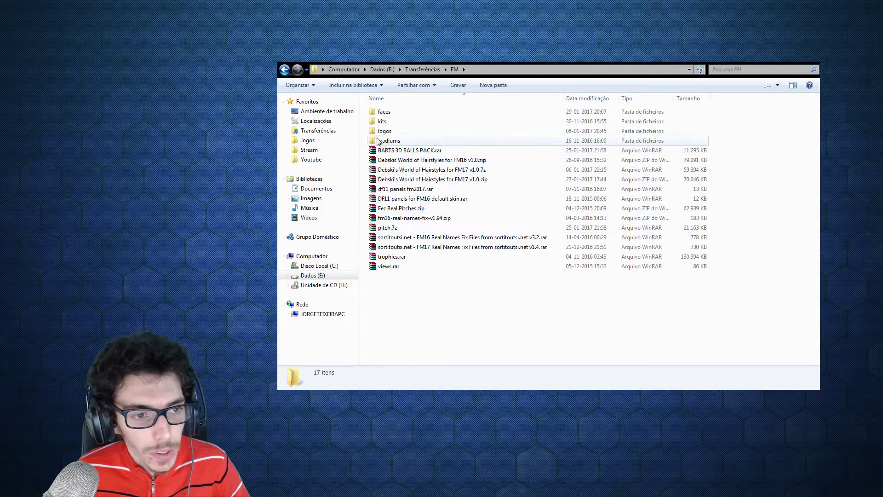
double_click(385, 113)
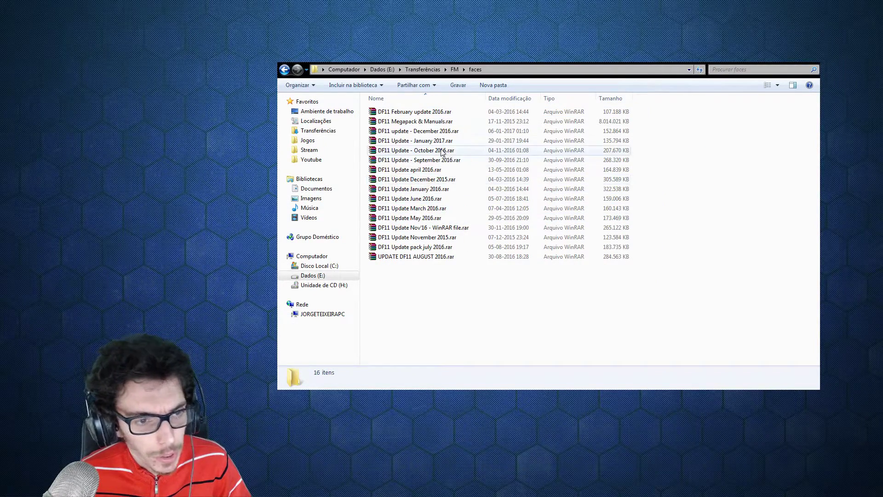
click(416, 140)
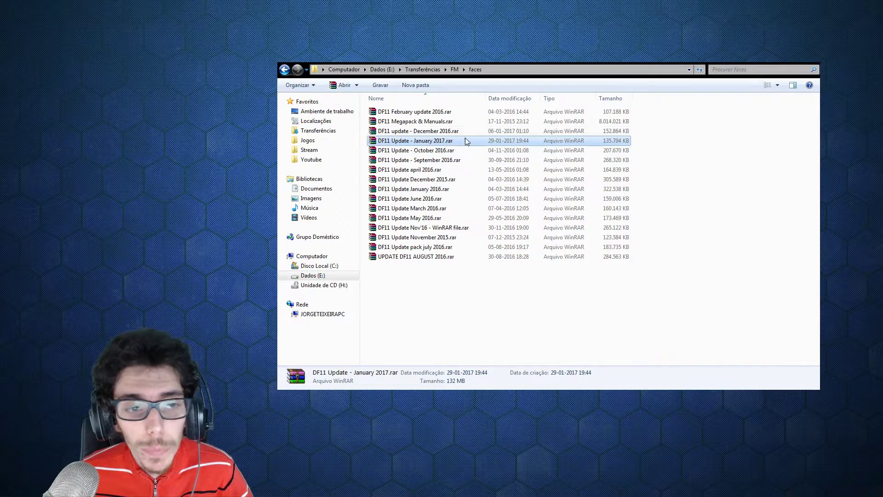
click(284, 70)
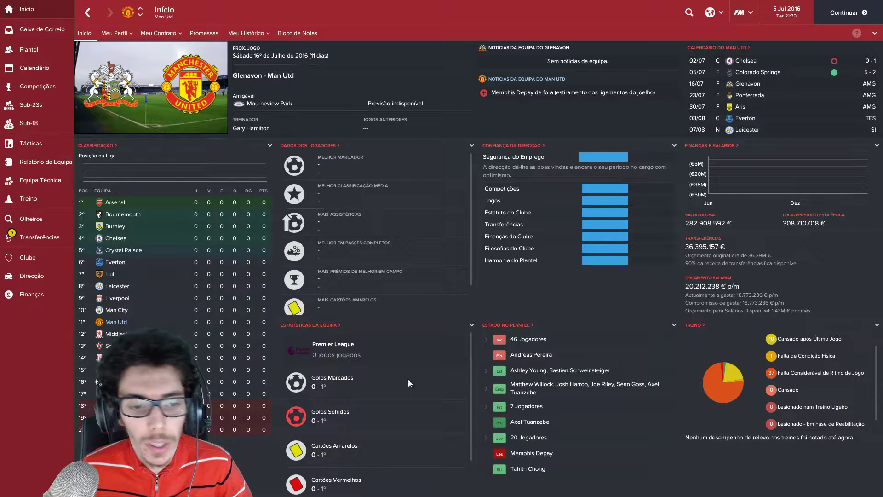
- Switch to Football Manager 2017 and enable reloading the skin when confirming changes in the Interface preferences
click(742, 12)
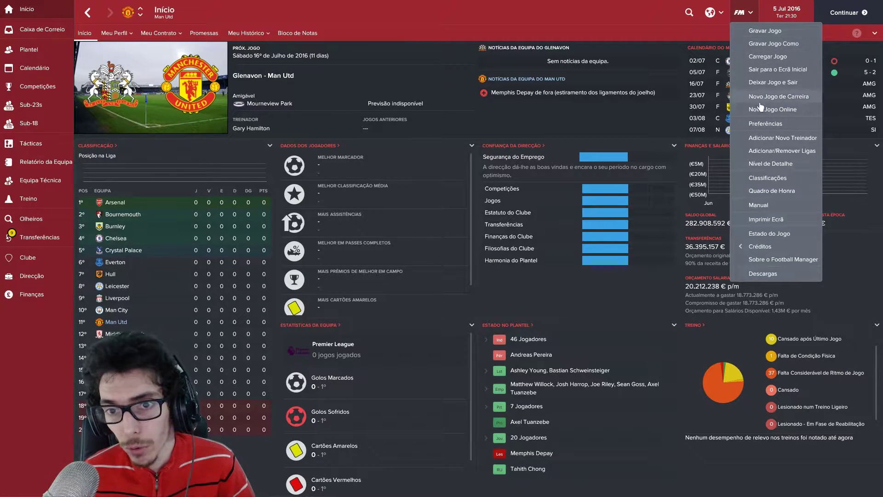
click(763, 124)
click(94, 33)
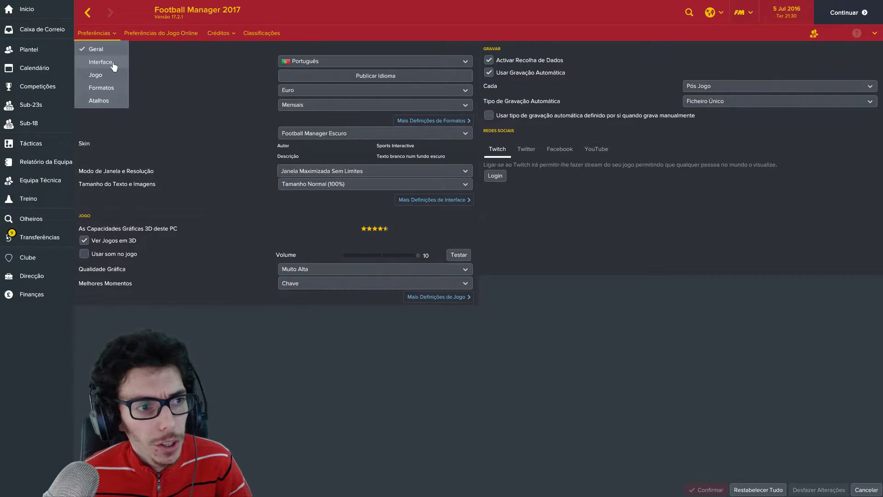
click(107, 64)
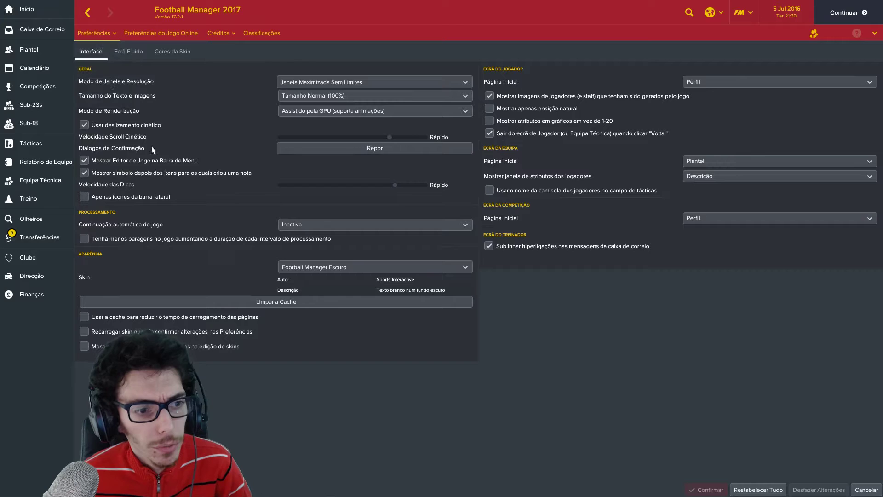
click(88, 333)
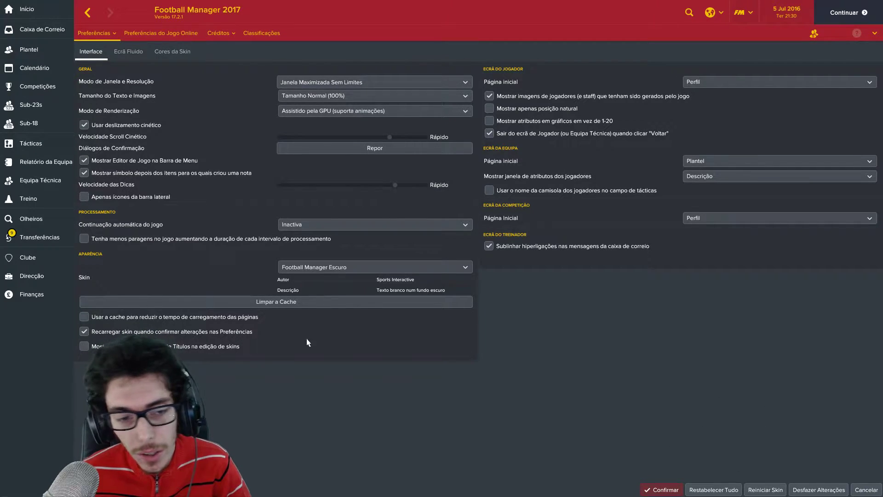
- Disable reloading the skin on confirmation, enable the cache that reduces page loading time, and confirm the preferences
click(741, 10)
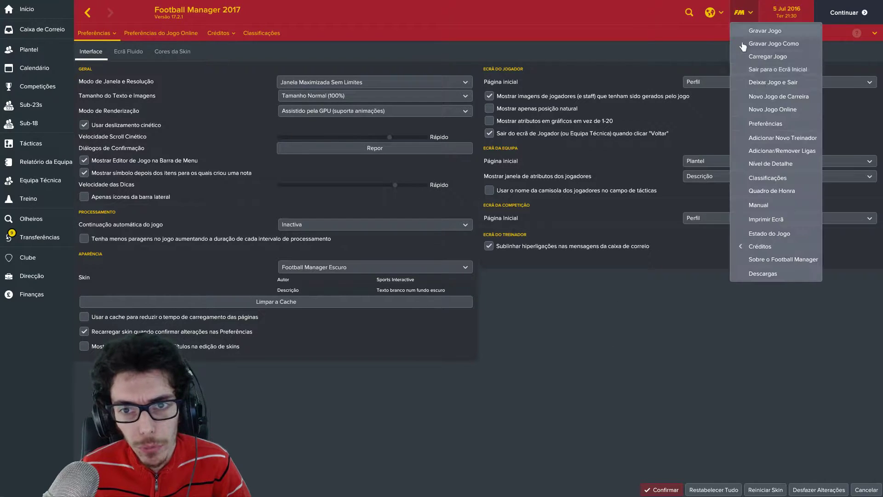
click(90, 338)
click(88, 337)
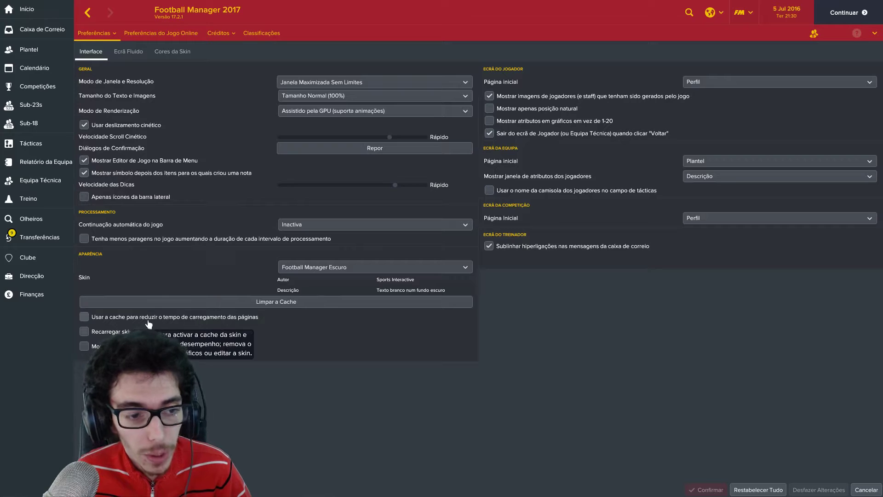
click(85, 316)
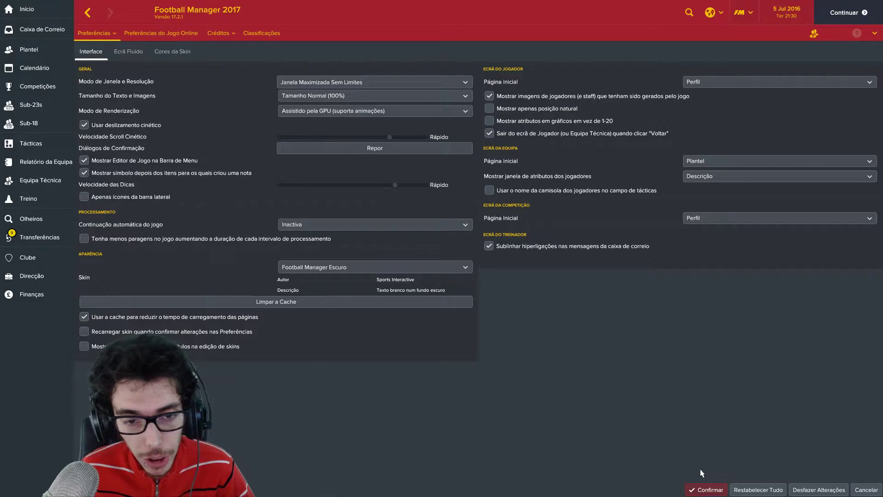
click(706, 489)
click(23, 53)
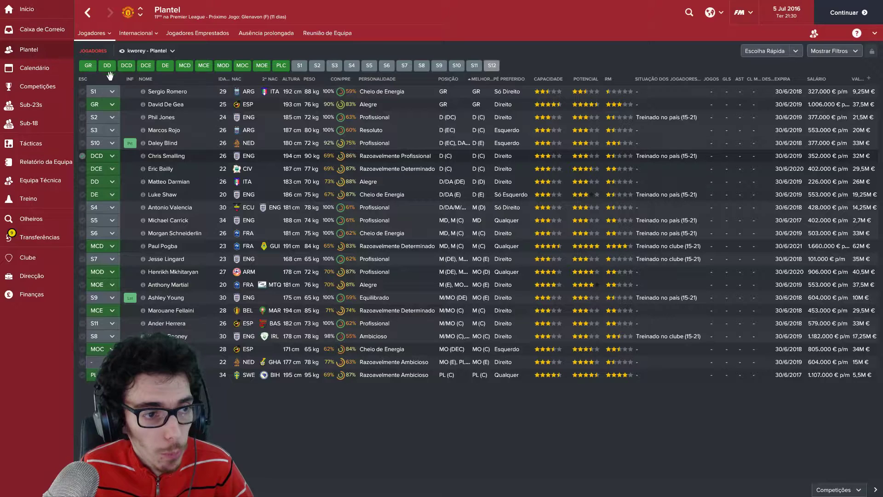
click(161, 119)
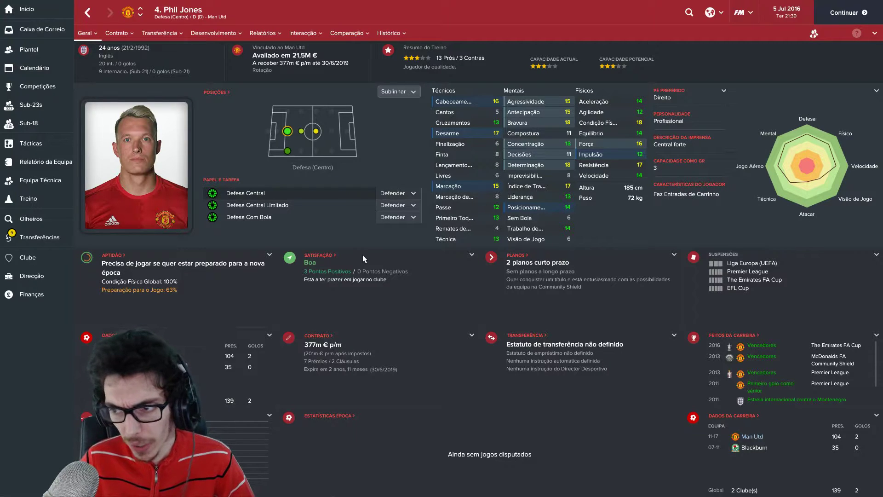
key(BackSpace)
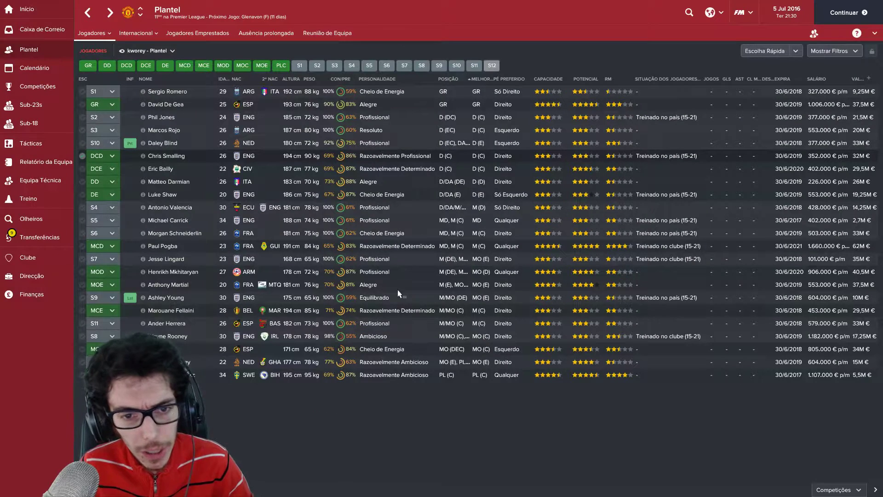
click(162, 118)
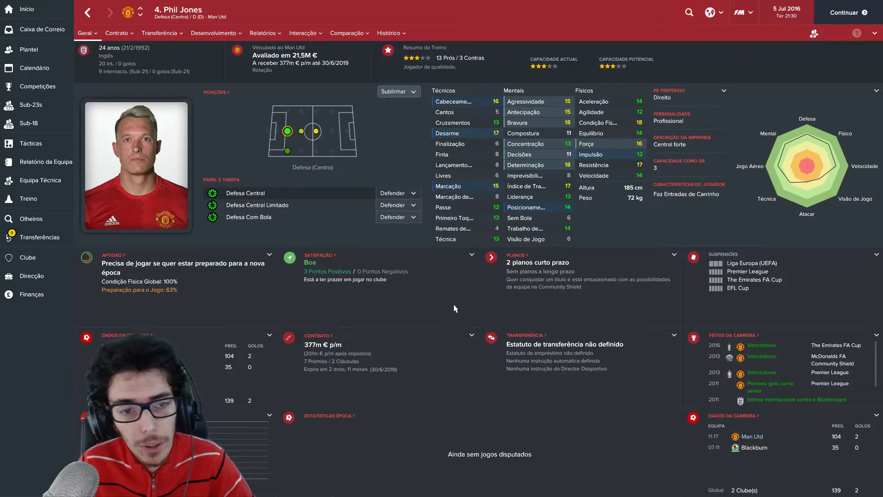
key(BackSpace)
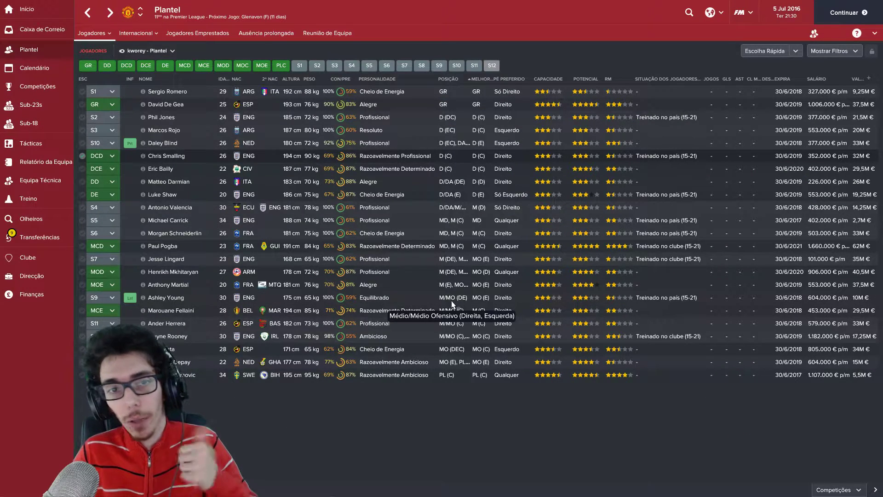
- Reopen the Interface preferences, toggle the cache option for page loading time, and go to the Início page
click(744, 13)
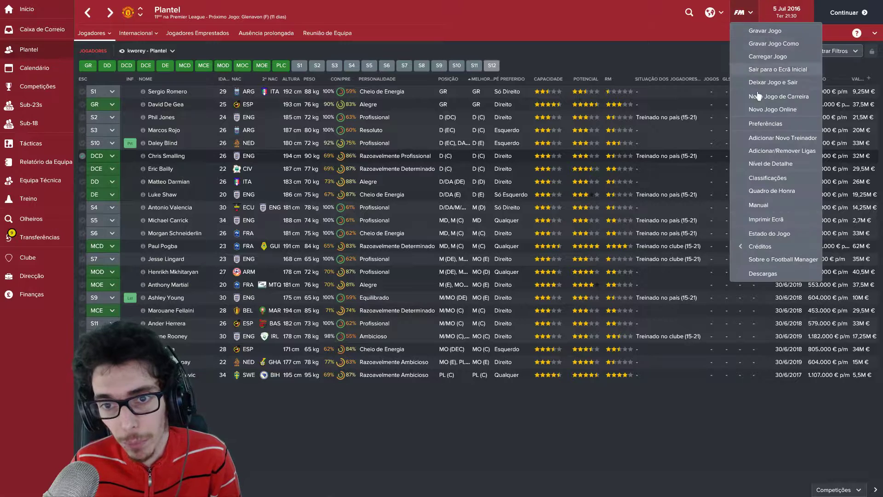
click(765, 124)
click(95, 33)
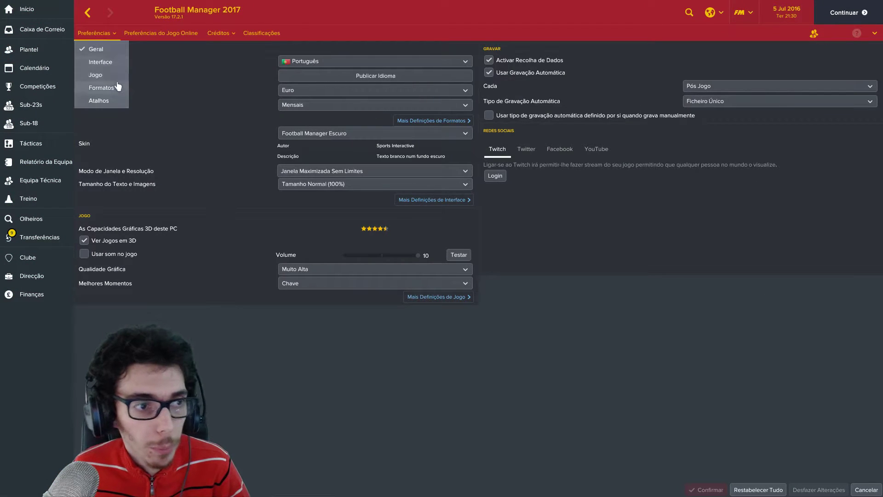
click(115, 62)
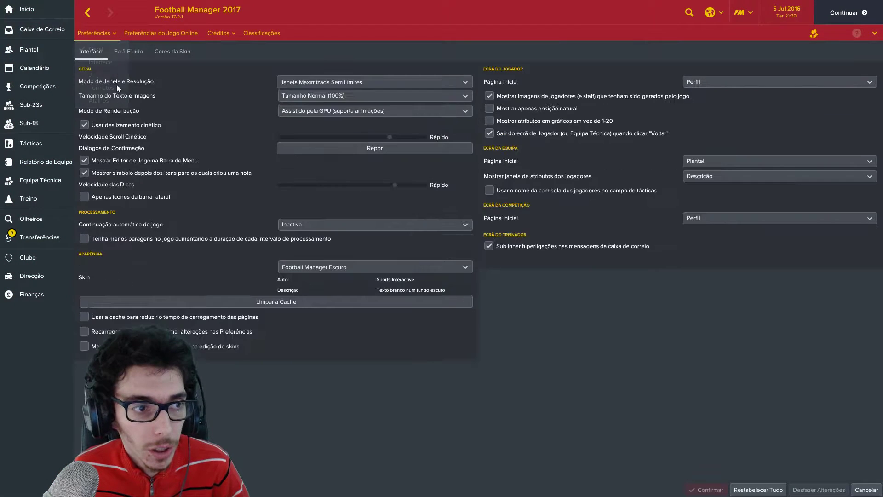
click(85, 317)
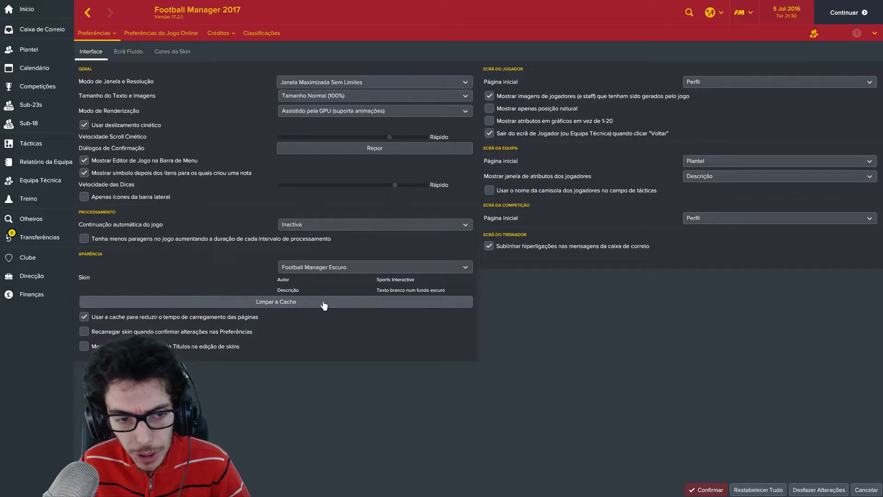
click(165, 316)
click(39, 11)
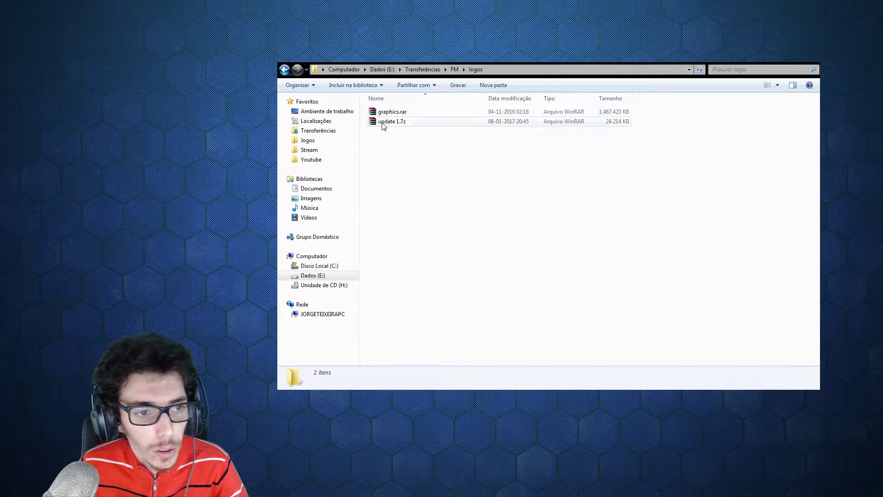
- Switch to the logos folder under FM in Transferências and select graphics.rar, followed by update 1.7z
click(284, 70)
double_click(398, 130)
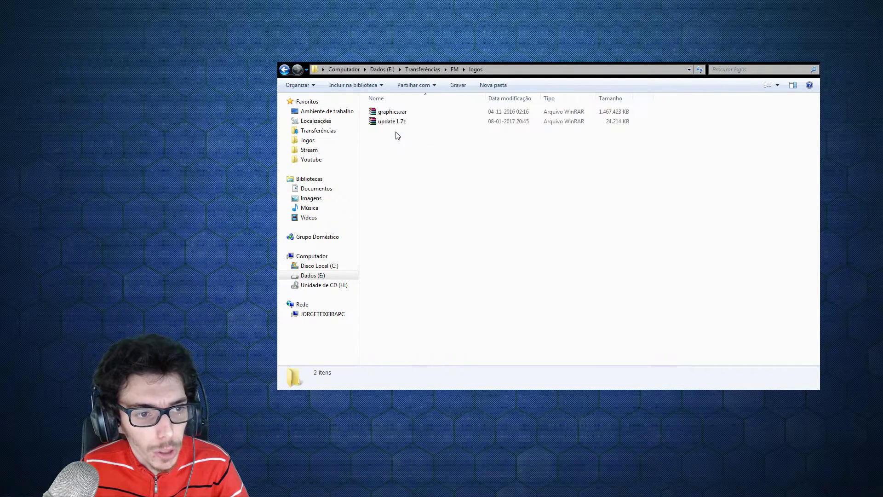
click(393, 113)
click(396, 122)
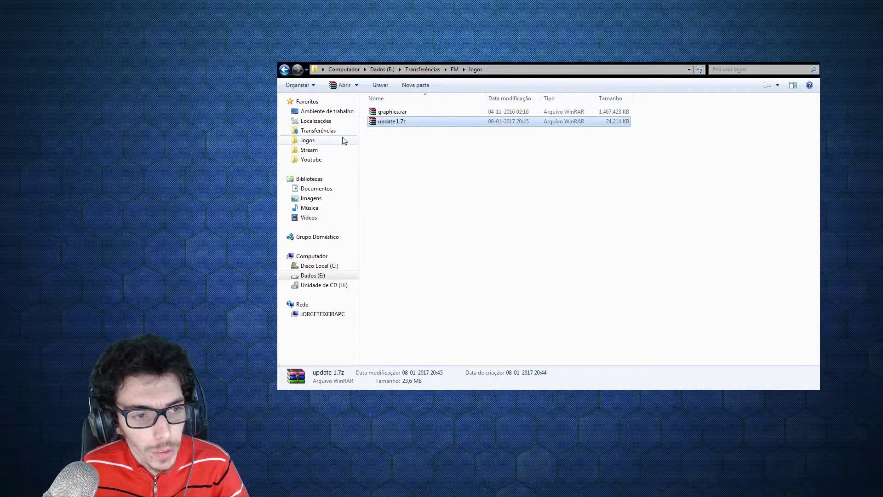
- Go to Football Manager 2017's graphics folder in Documentos\Sports Interactive, examine the subfolders of logos, and return to graphics
click(321, 189)
double_click(404, 251)
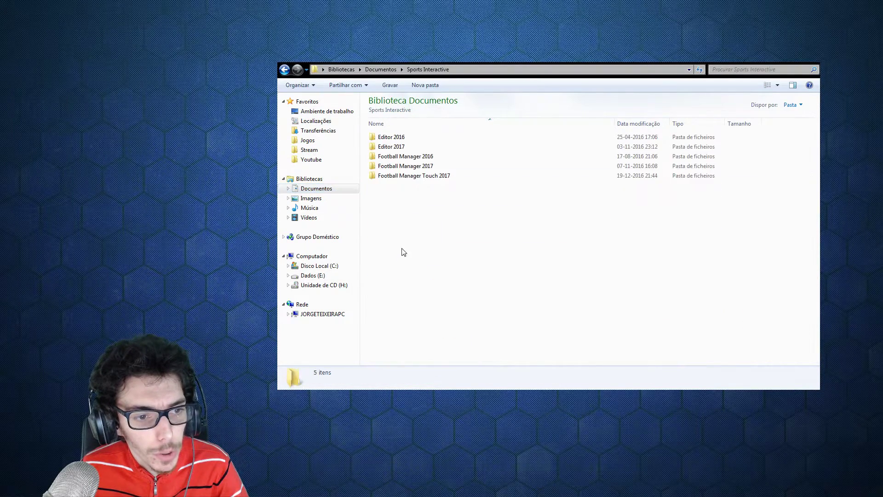
double_click(404, 166)
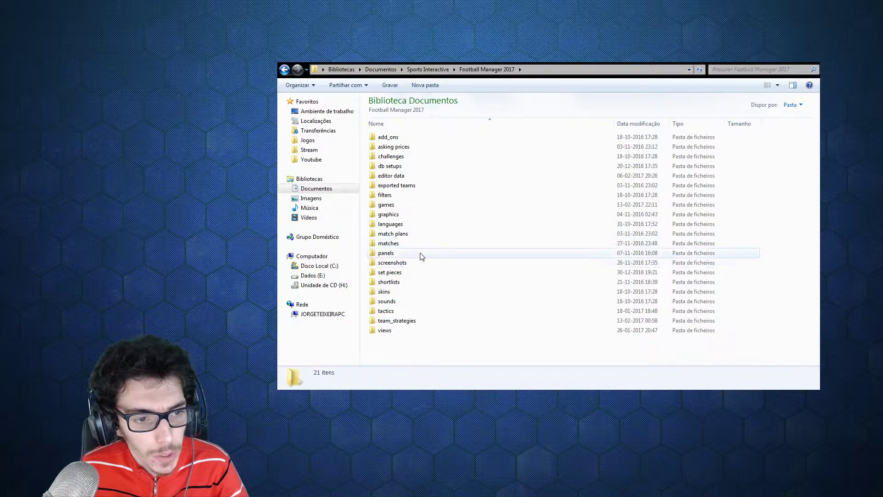
double_click(391, 214)
click(390, 157)
double_click(392, 157)
key(BackSpace)
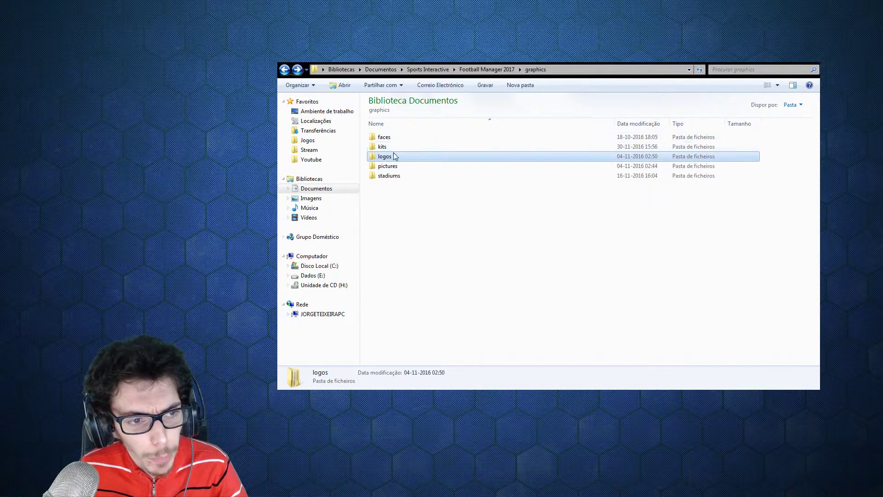
double_click(394, 158)
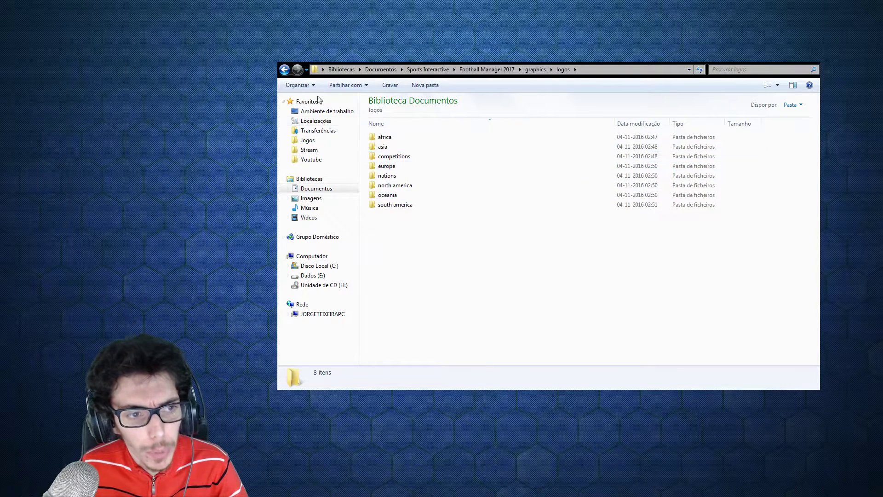
click(284, 72)
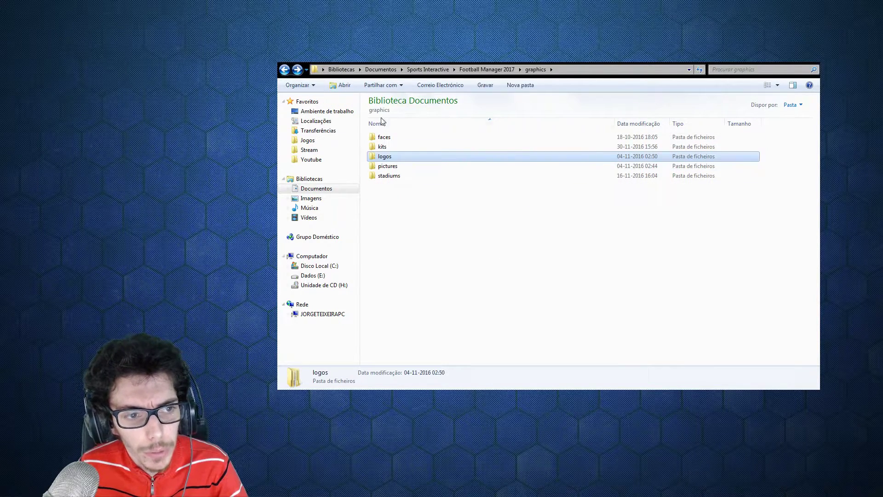
- Examine the contents of the kits, pictures and stadiums folders inside graphics
double_click(392, 146)
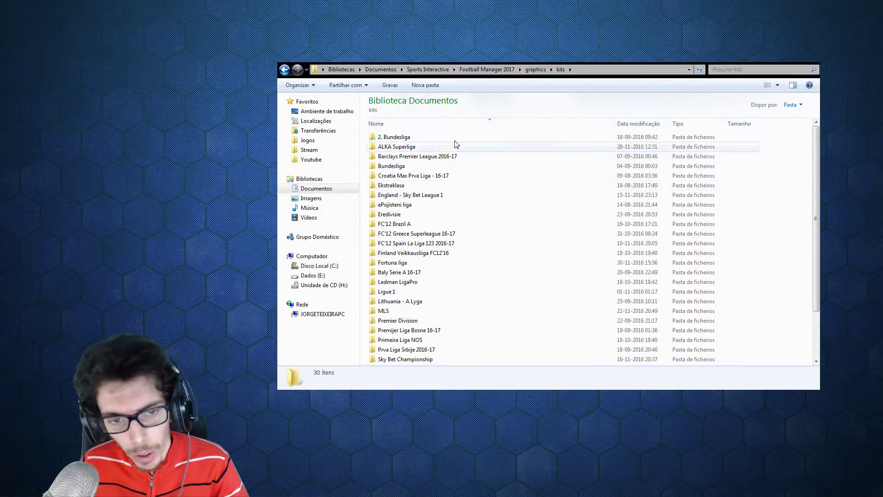
click(285, 72)
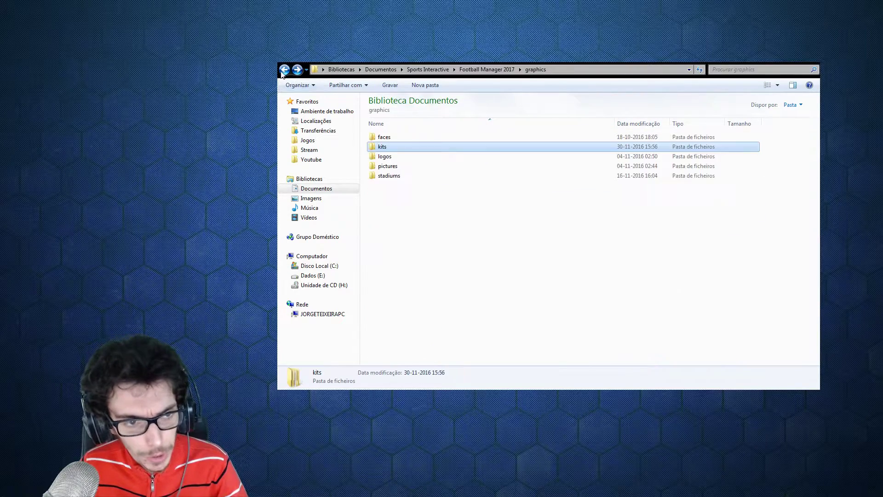
click(389, 167)
double_click(389, 167)
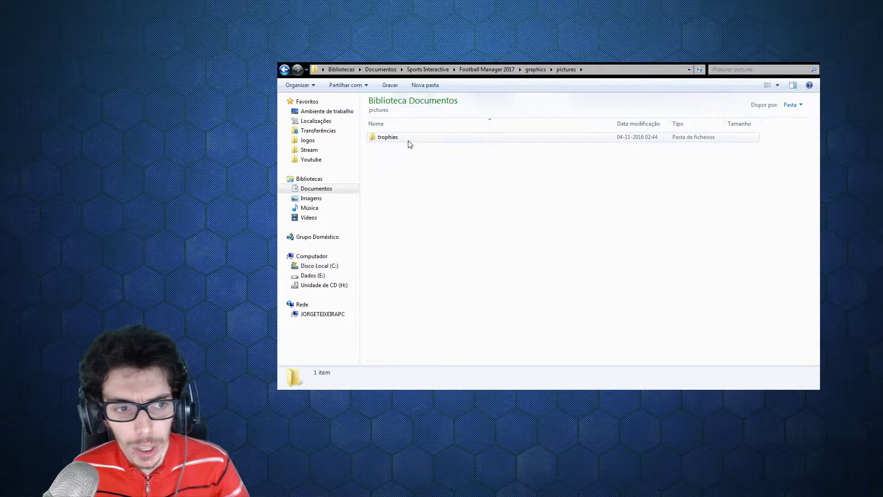
key(BackSpace)
key(Down)
key(Return)
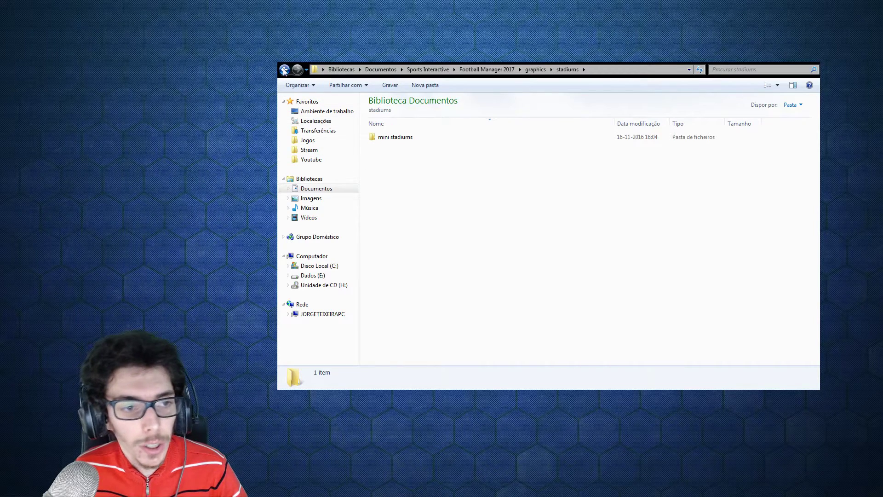
- Go to the FM folder in Transferências and open the sortitoutsi.net FM17 Real Names Fix Files v1.4 archive
click(318, 130)
double_click(391, 115)
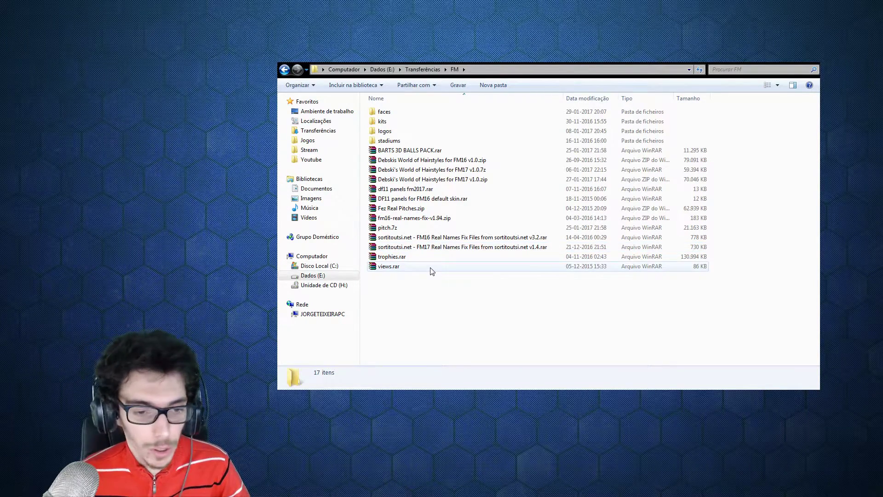
click(428, 249)
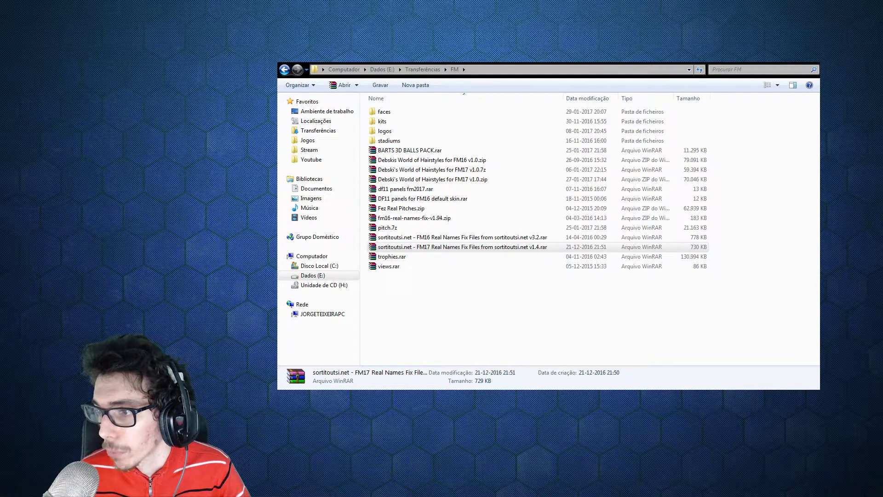
key(Return)
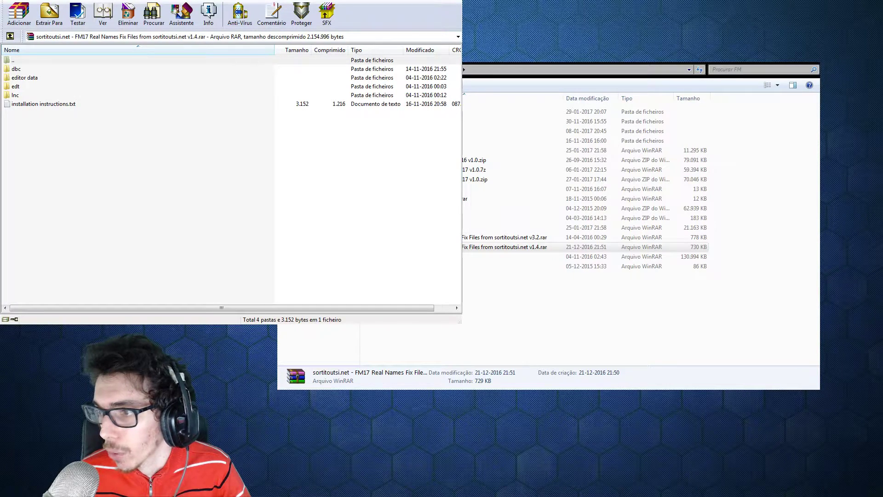
- Inspect the files in the archive's editor data folder and leave the archive window
click(19, 71)
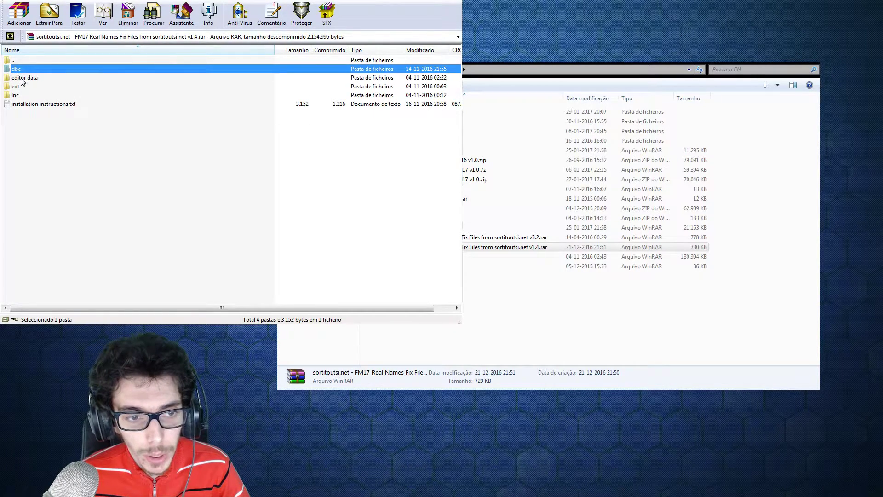
click(22, 81)
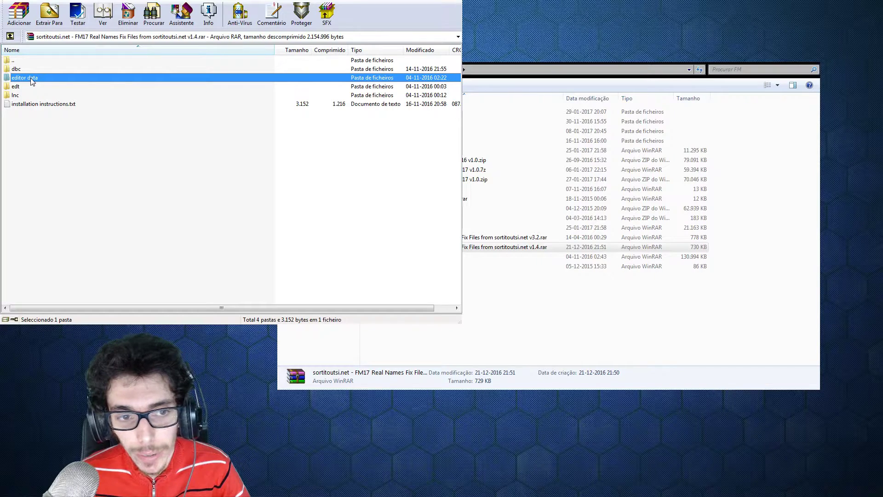
double_click(32, 79)
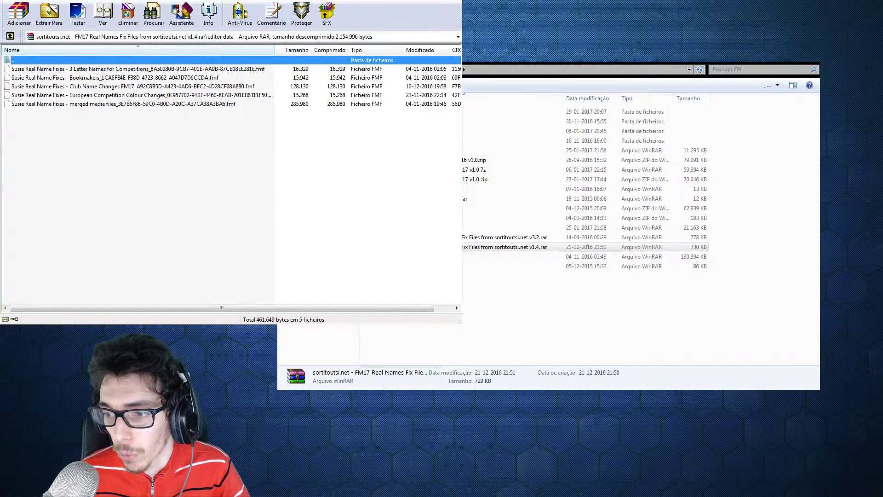
key(alt+F4)
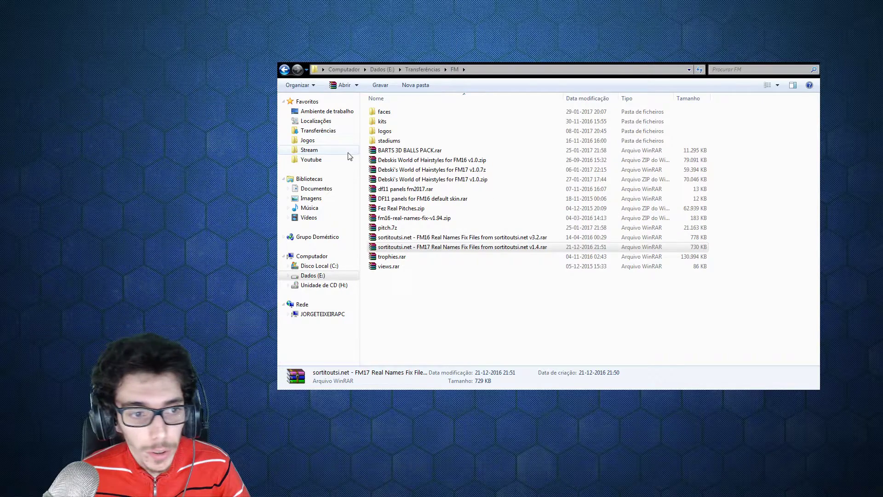
- Open Football Manager 2017's editor data folder in Documentos\Sports Interactive and look through the Susie Real Name Fixes files
click(322, 188)
double_click(404, 254)
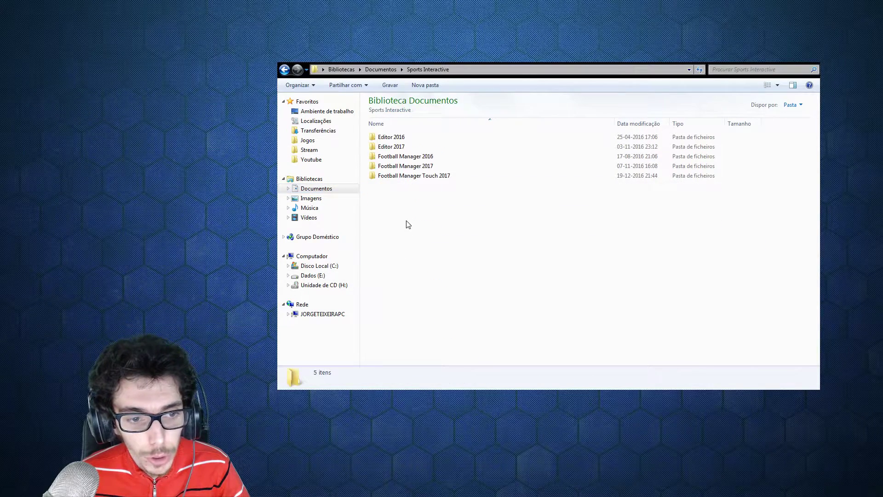
double_click(409, 167)
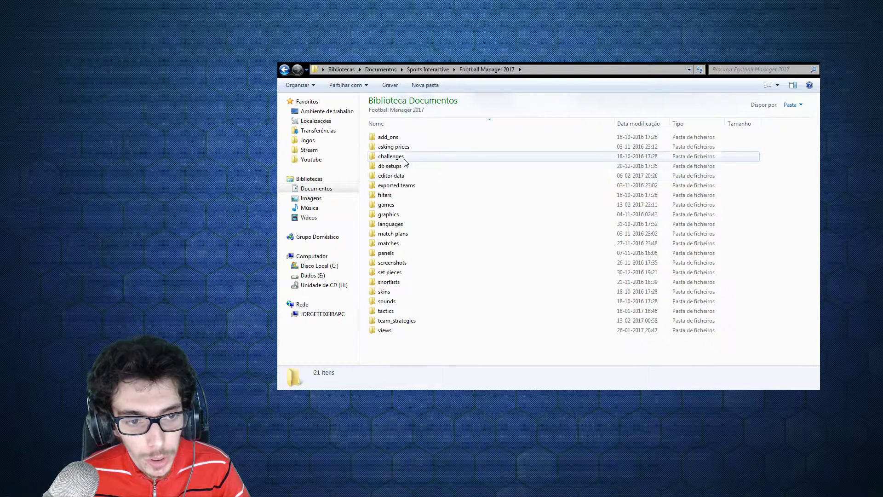
click(398, 178)
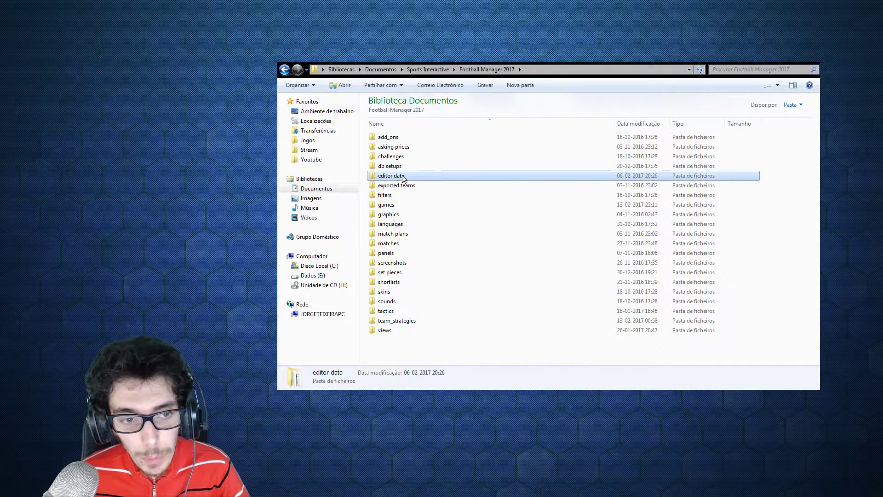
double_click(400, 178)
click(526, 210)
key(Up)
key(Up)
key(Up)
key(Up)
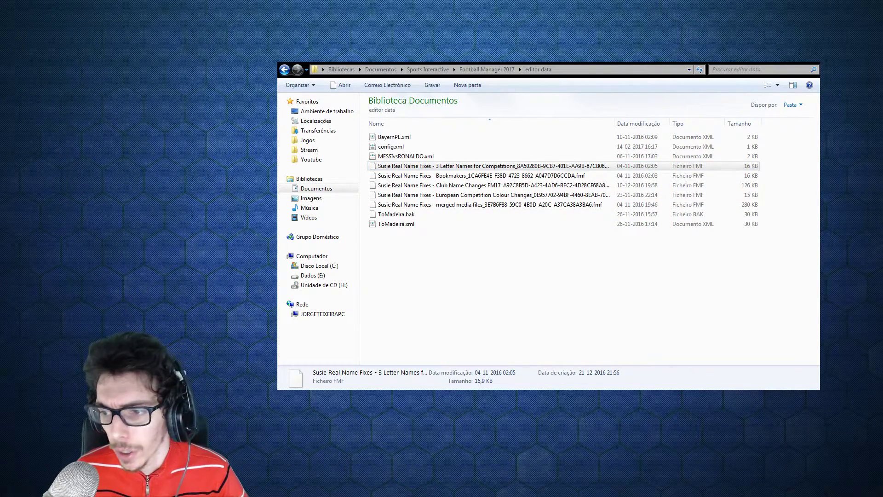
- Bring back the Real Names Fix archive and mark its dbc, edt and lnc folders before leaving it
click(24, 95)
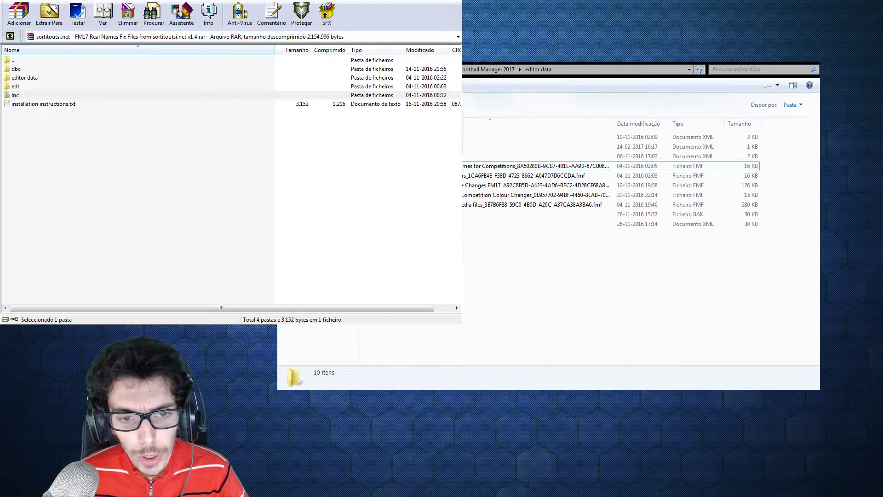
click(450, 213)
shift+click(16, 87)
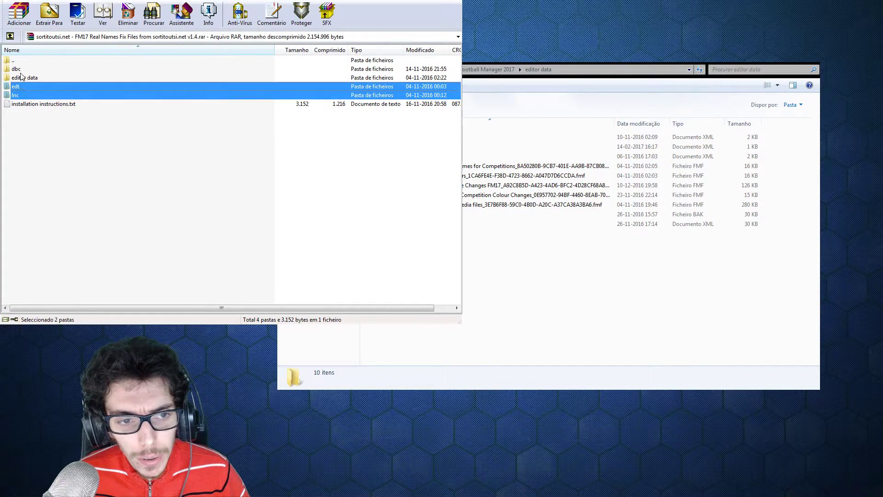
ctrl+click(21, 69)
click(92, 168)
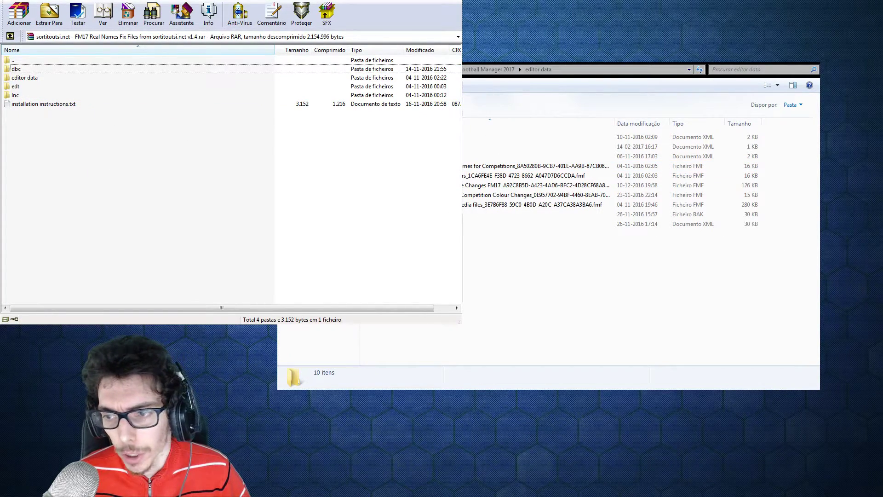
key(alt+F4)
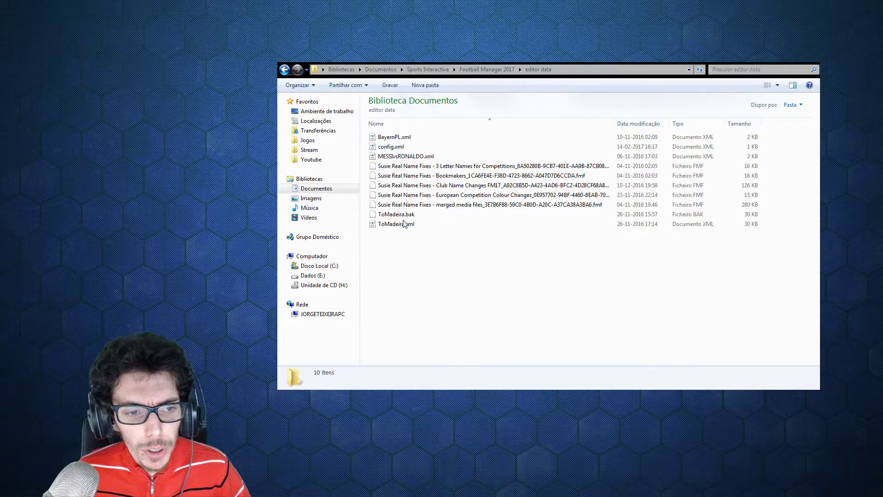
- Navigate to Disco Local (C:)\Programas (x86)\Steam\steamapps\common\Football Manager 2017\data\db and open the 1712 folder
click(331, 266)
double_click(406, 144)
scroll(401, 258, down, 8)
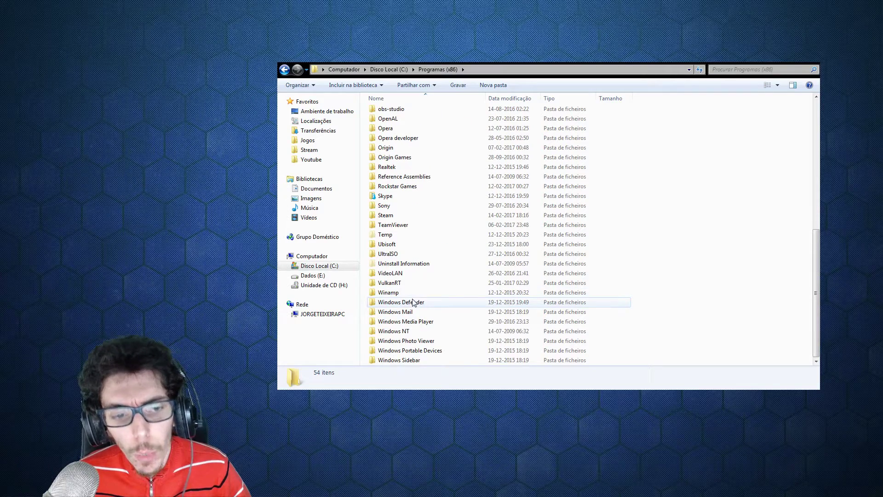
double_click(387, 215)
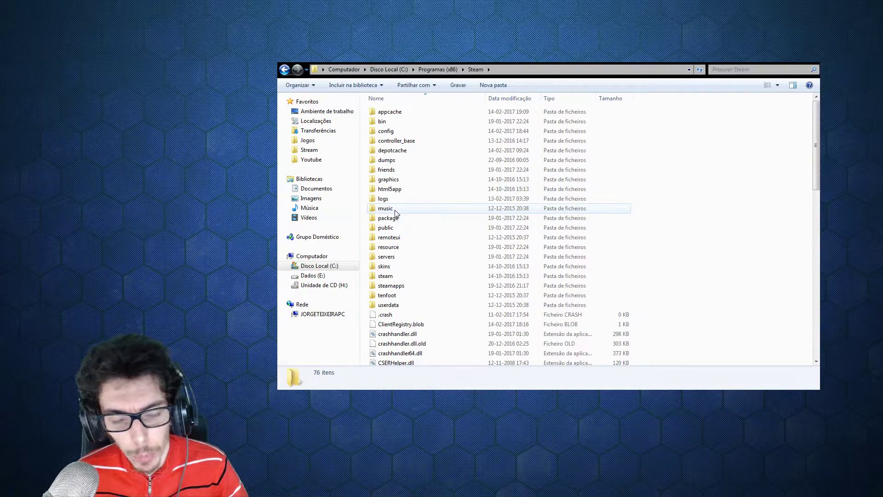
double_click(390, 285)
double_click(399, 115)
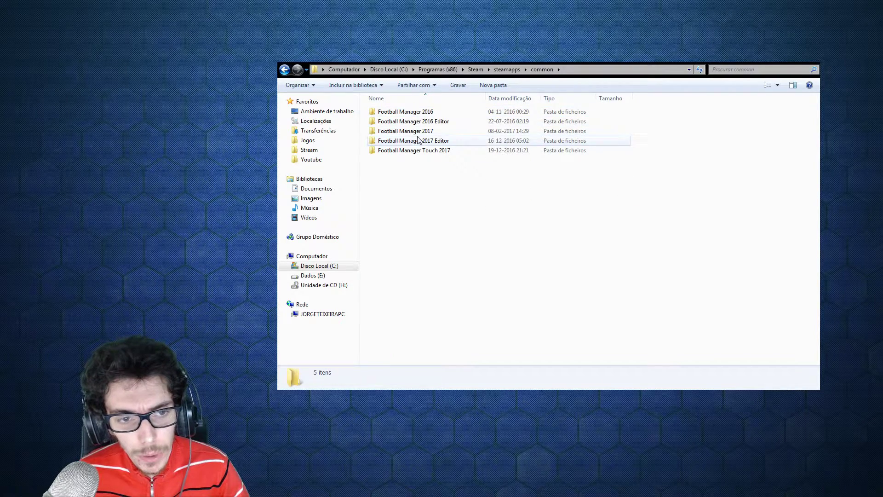
double_click(407, 131)
double_click(383, 121)
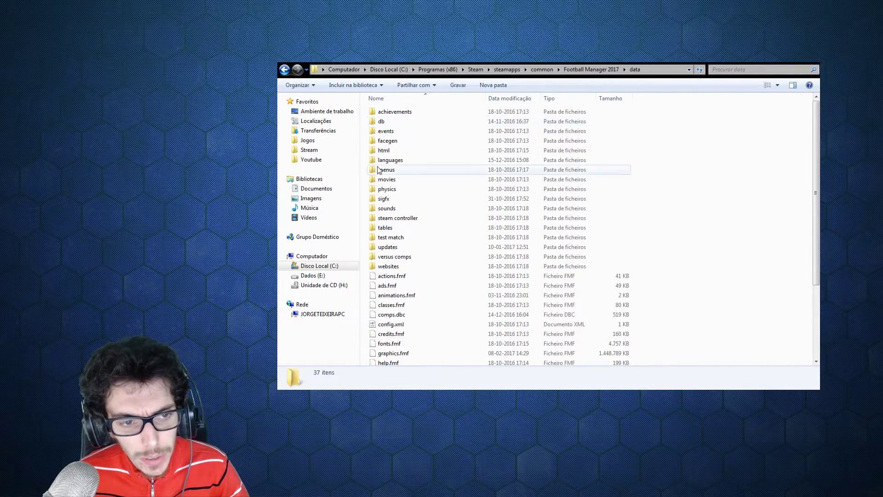
double_click(383, 121)
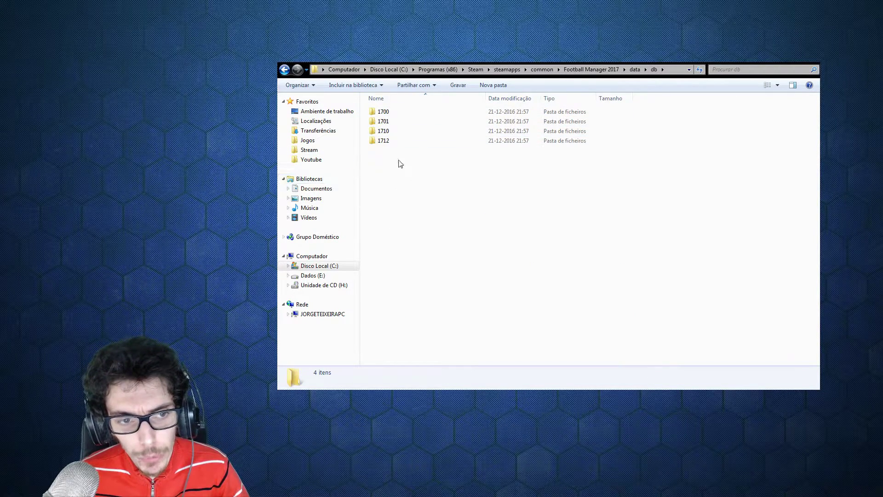
double_click(389, 145)
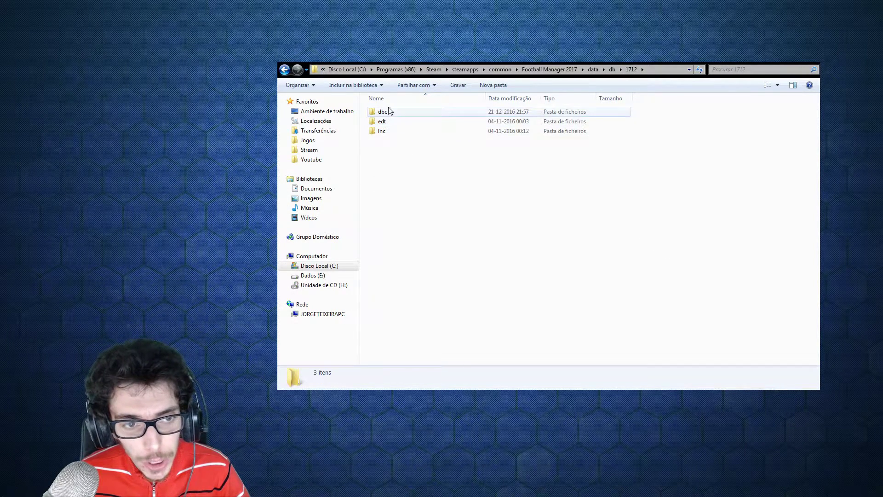
- Switch to the Real Names Fix archive and point out its dbc, edt and lnc folders one by one
key(alt+Tab)
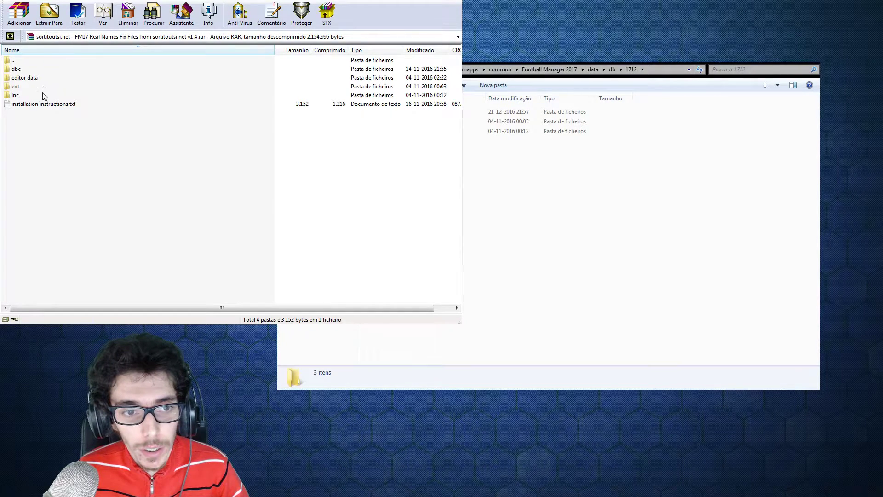
click(21, 70)
click(19, 86)
click(18, 96)
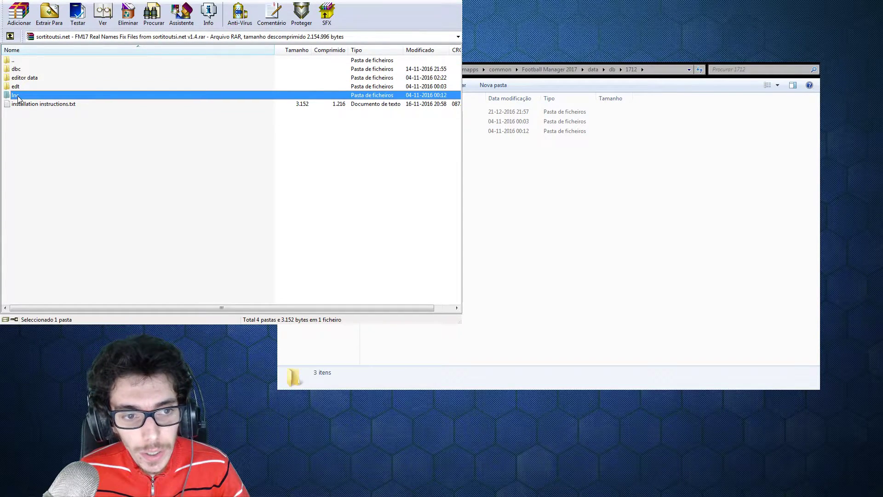
key(Escape)
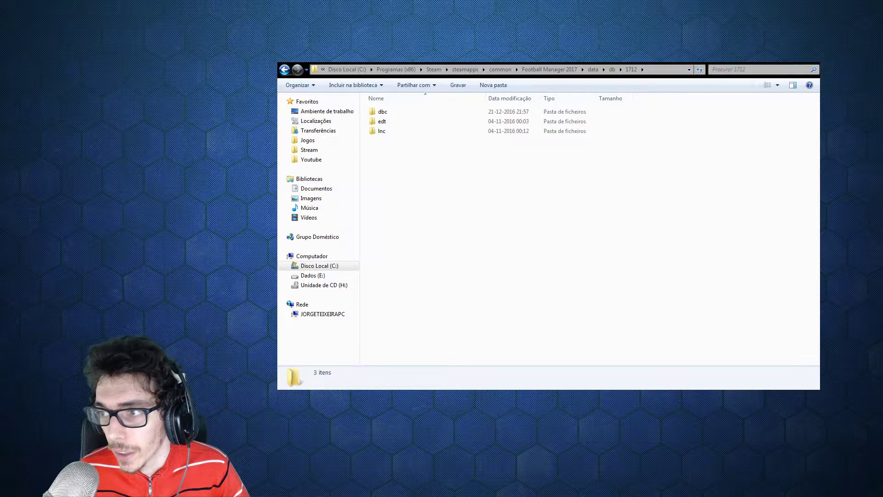
- Check the dbc, edt and lnc folders in the game's 1712 database folder and clear the selection
click(384, 113)
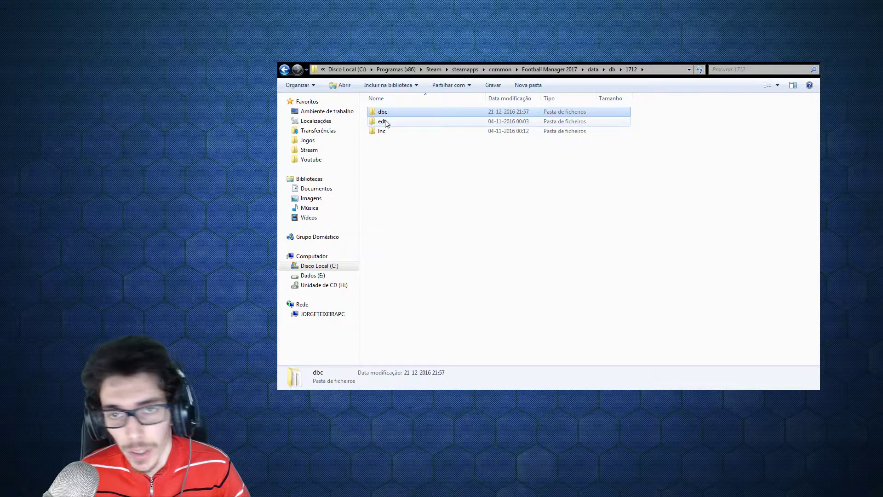
click(383, 123)
click(385, 133)
drag(499, 186, 392, 109)
click(438, 164)
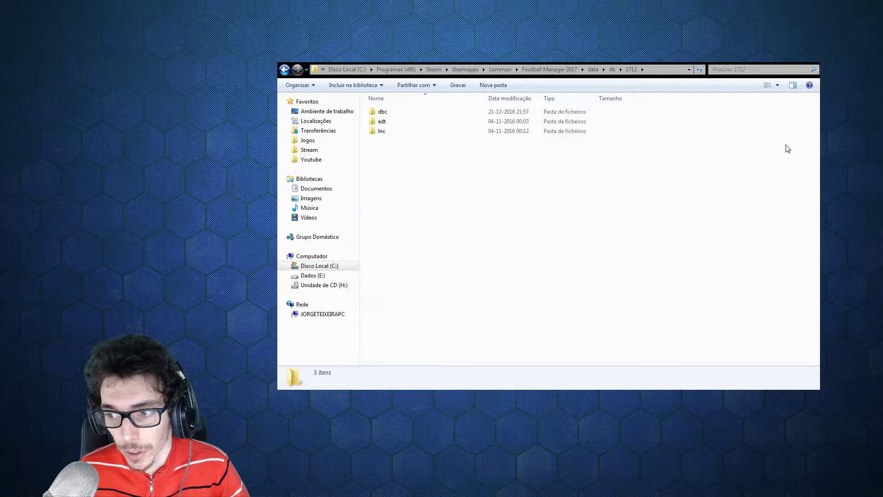
- Return to the Real Names Fix archive, highlight its dbc folder, and leave the archive window
key(alt+Tab)
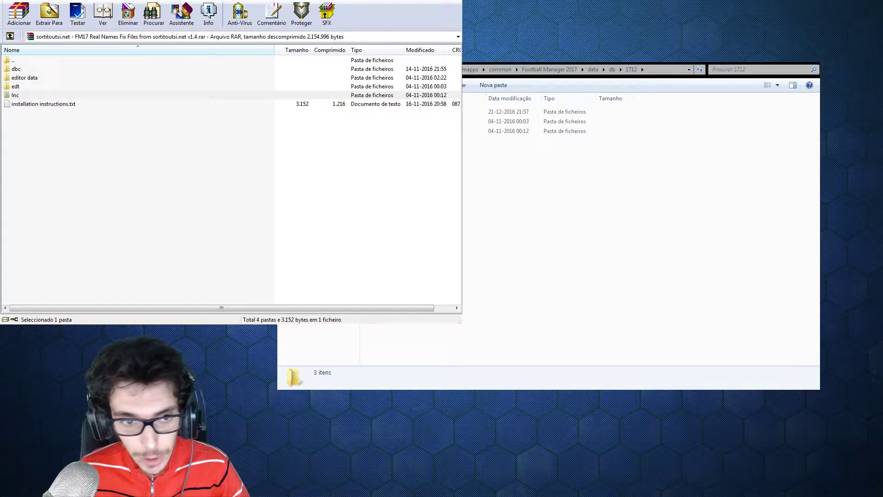
key(Up)
key(Up)
key(Up)
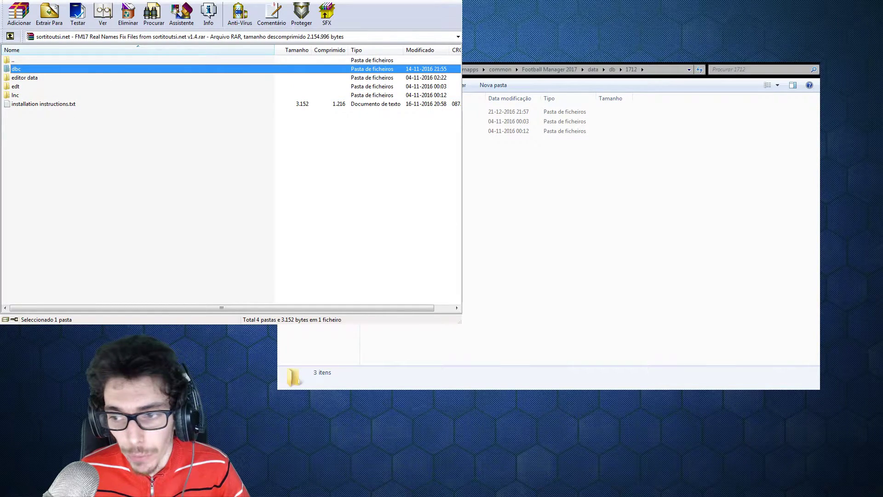
key(alt+F4)
- Open the 1710 database folder and check the dbc, edt and lnc folders beside 1710_fm
key(BackSpace)
key(Up)
key(Return)
drag(410, 155, 382, 133)
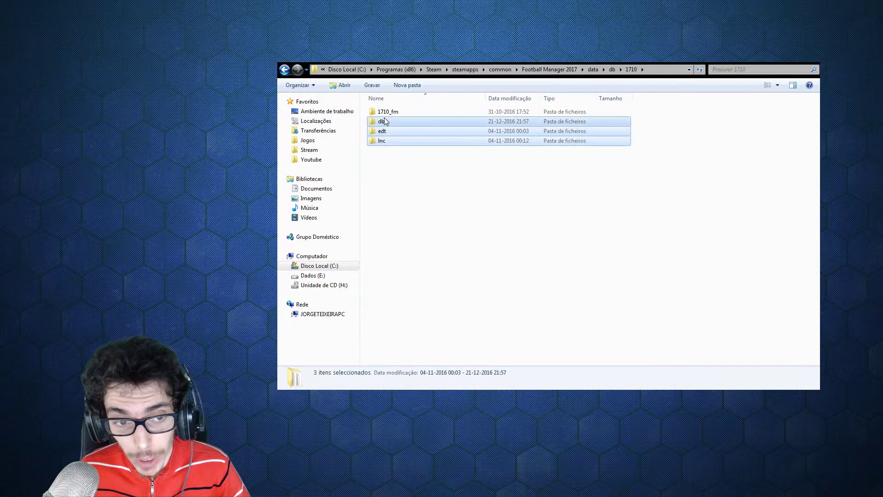
click(384, 114)
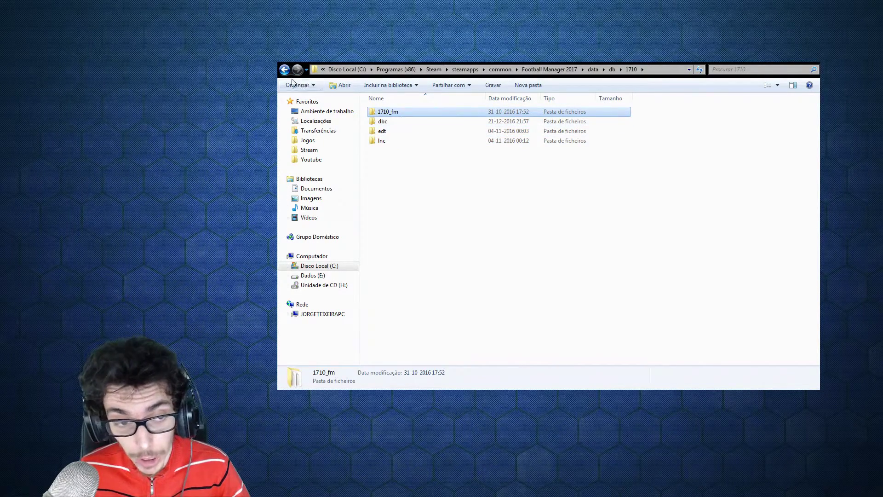
- Check the contents of the 1701 database folder and open the 1700 folder
click(284, 69)
double_click(384, 122)
drag(395, 165, 427, 183)
click(284, 69)
double_click(387, 112)
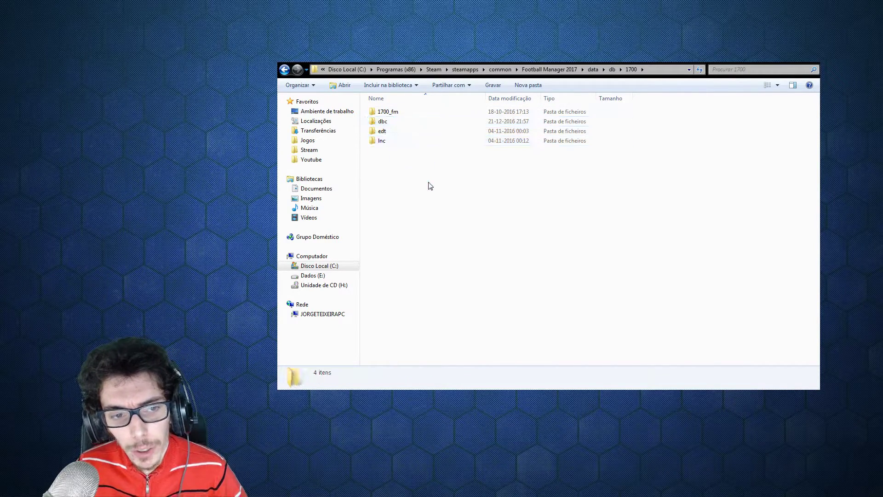
- Return to the game's db folder, clear the selection, and open the FM folder in Transferências
click(284, 69)
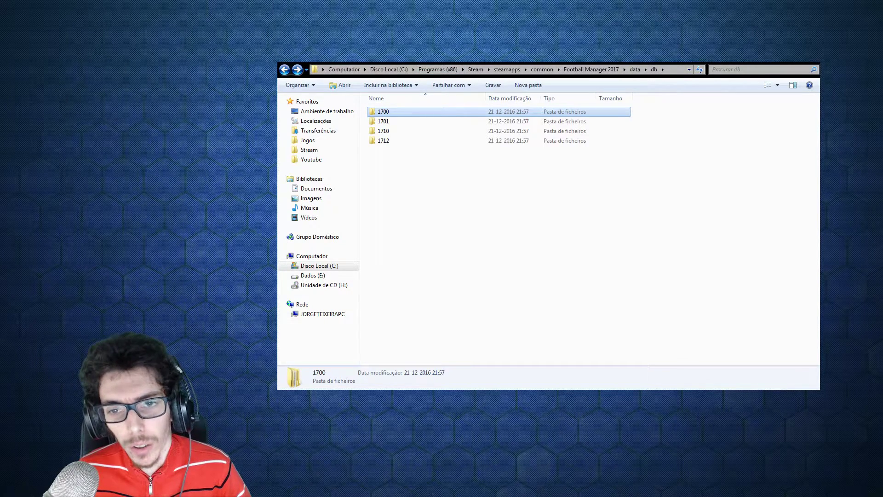
click(633, 215)
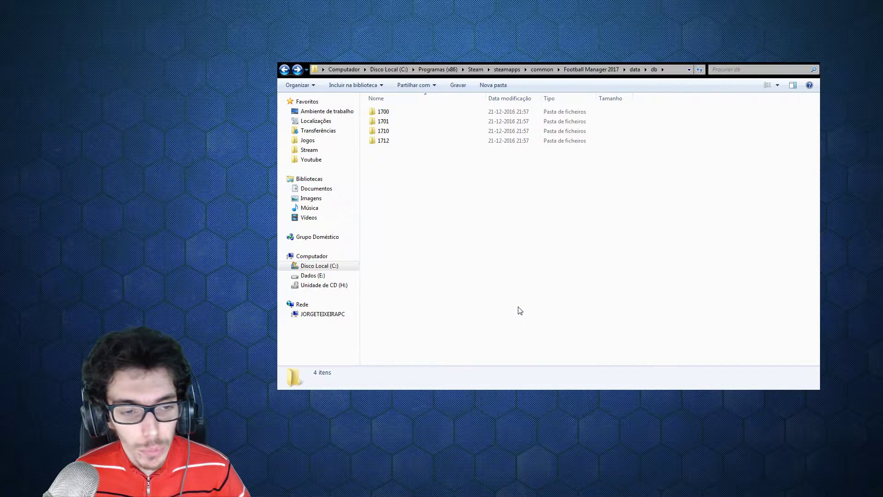
click(320, 130)
double_click(382, 112)
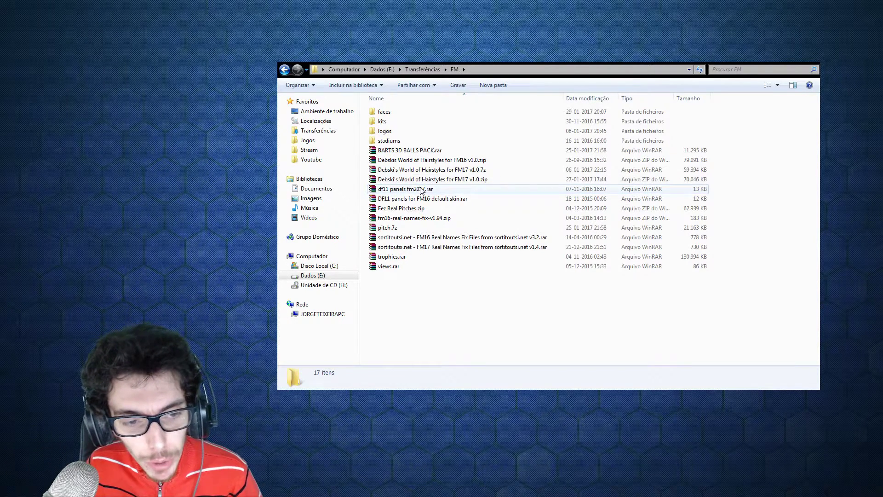
- Open the df11 panels fm2017.rar archive and check the contents of its panels folder
click(402, 192)
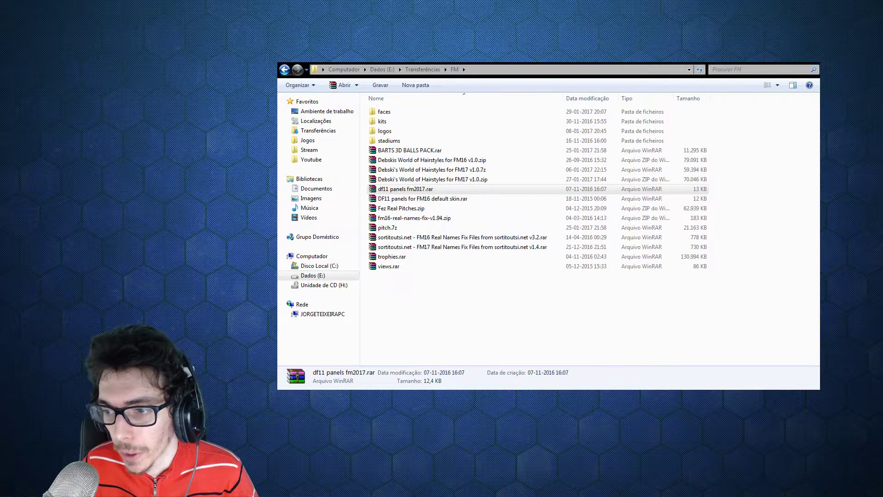
key(Return)
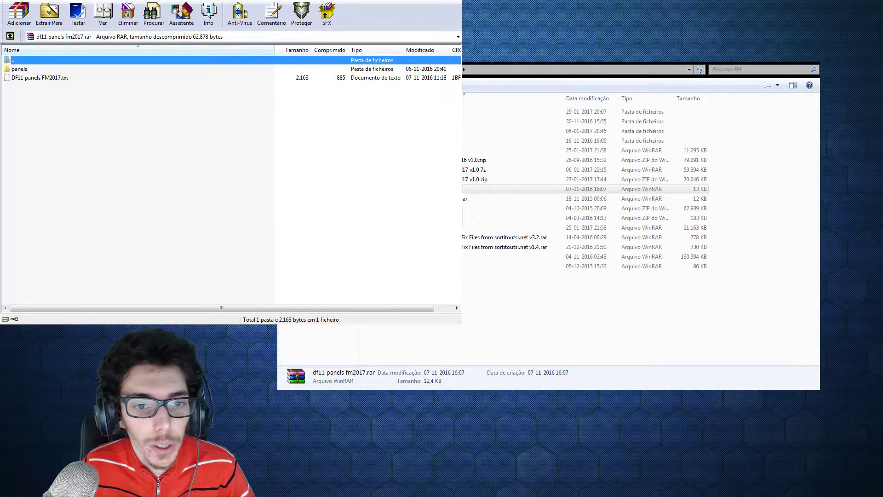
double_click(20, 69)
double_click(22, 61)
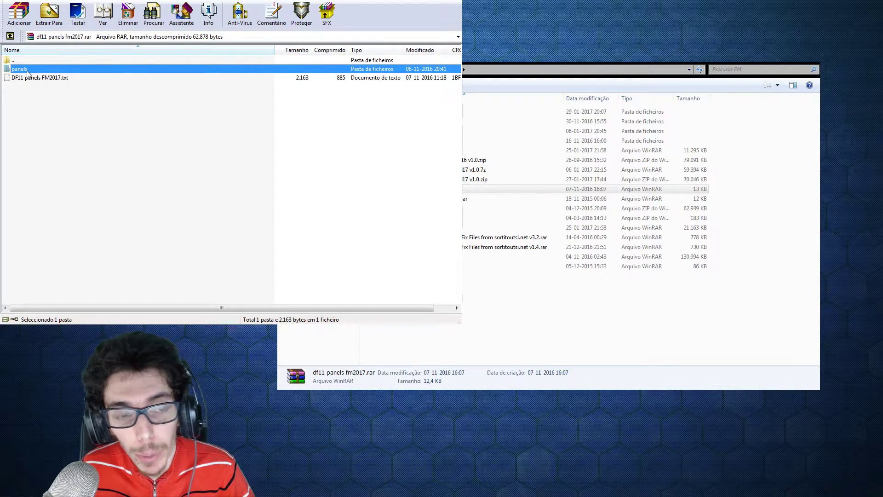
- Check the panels folder in the Football Manager 2017 documents folder, return to that folder's listing, and clear the selection
key(alt+Tab)
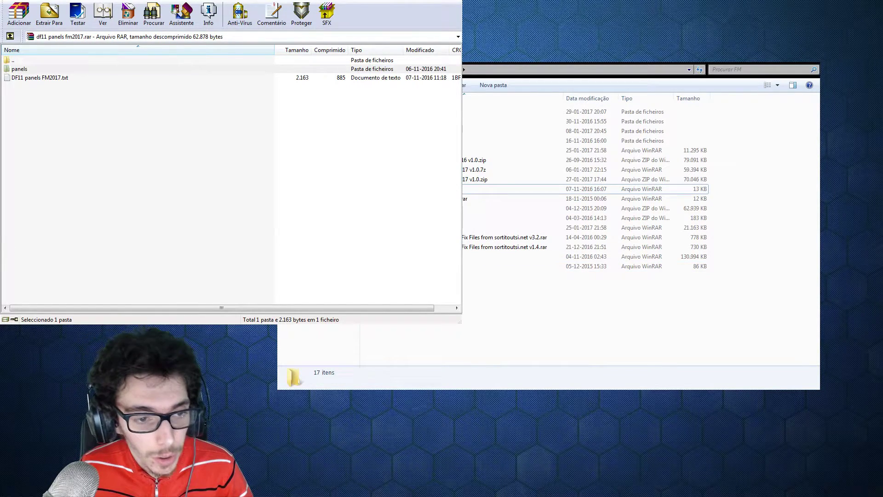
key(BackSpace)
key(BackSpace)
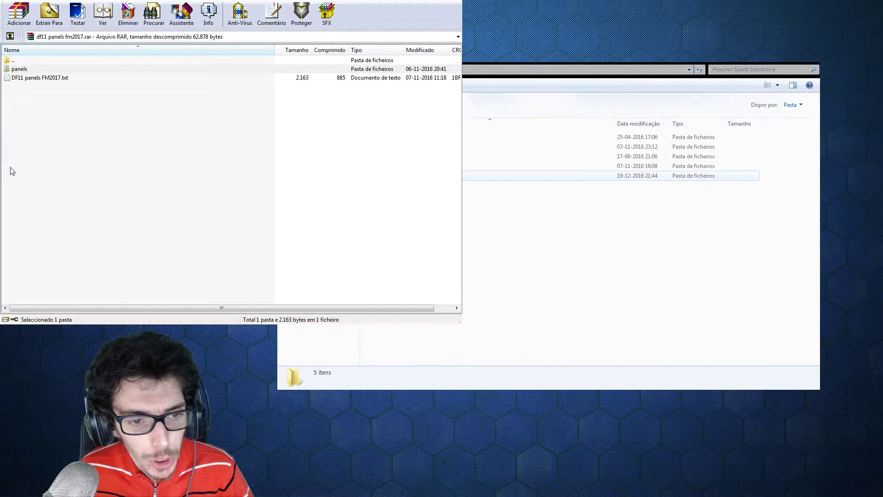
key(Return)
key(Up)
key(Up)
key(Down)
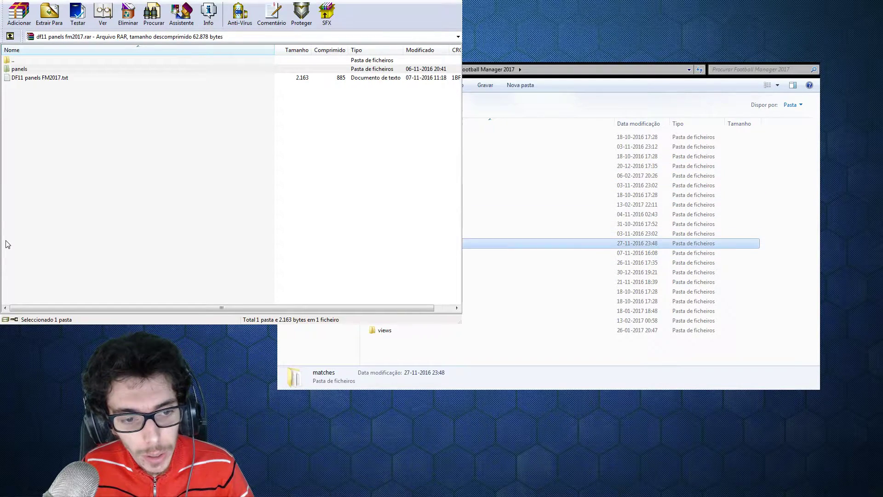
key(Return)
key(BackSpace)
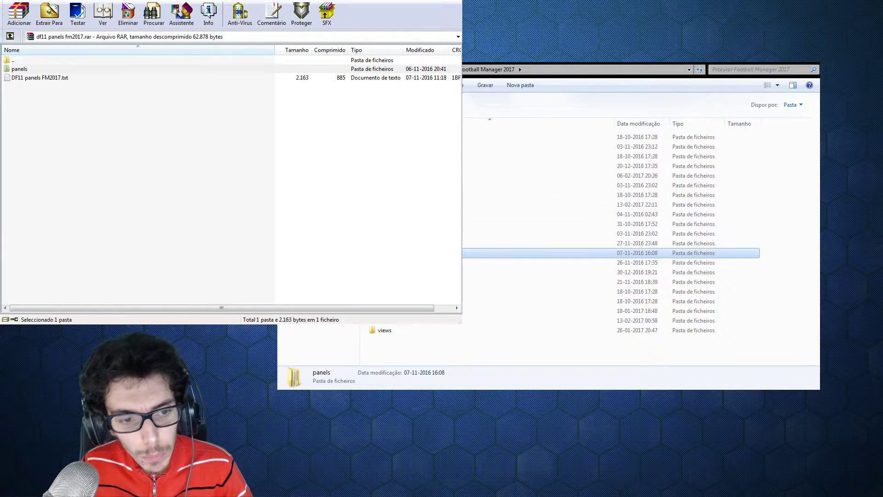
click(207, 282)
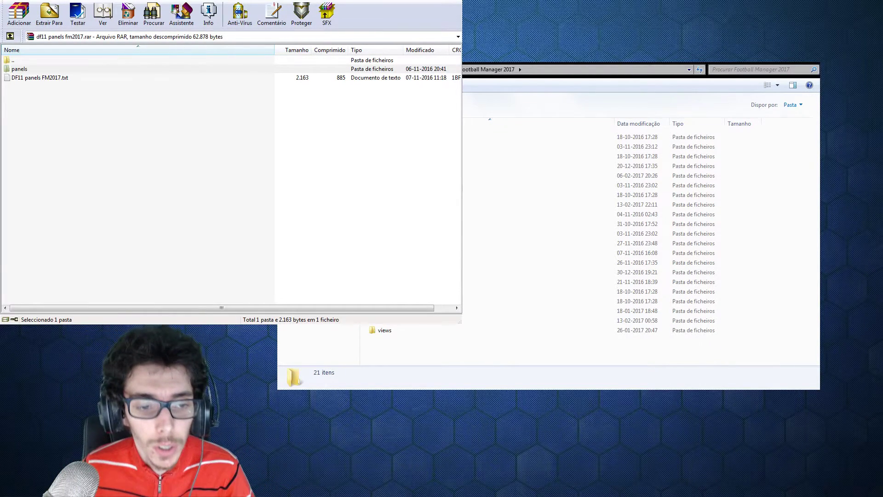
- Leave the DF11 panels archive for the E:\Downloads\FM listing and widen the Nome column to show full file names
click(56, 52)
double_click(34, 61)
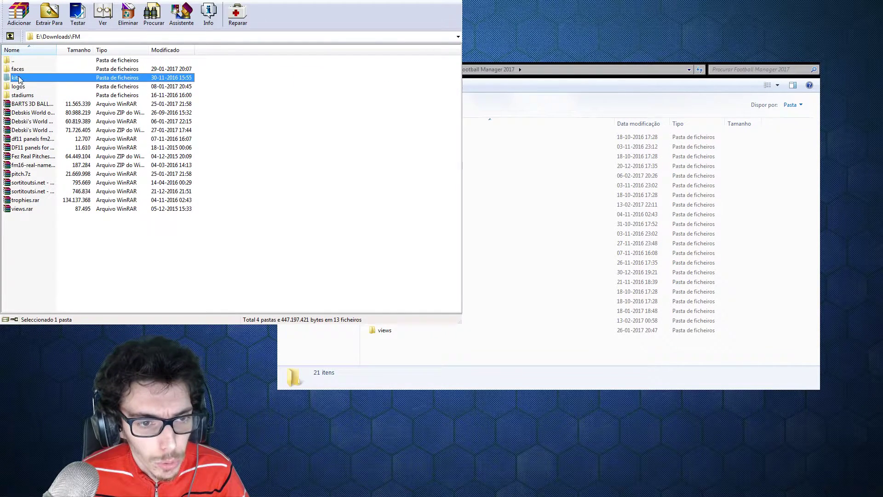
click(26, 95)
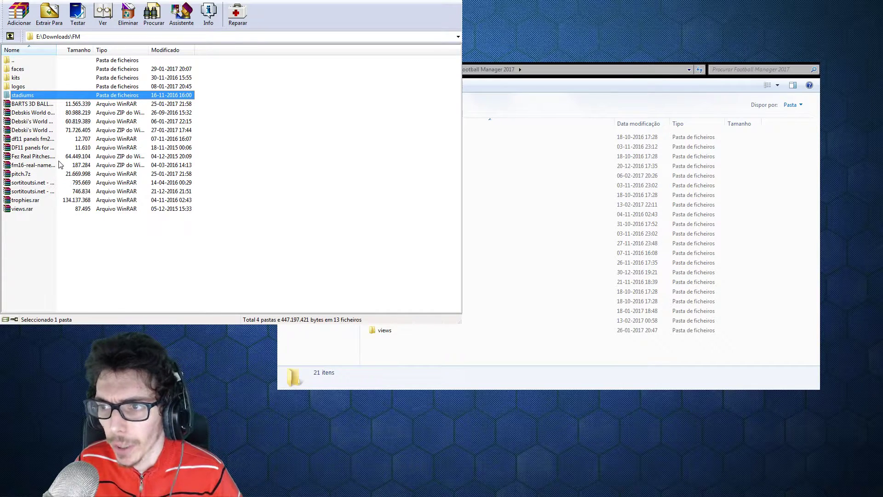
click(37, 112)
drag(57, 51, 167, 57)
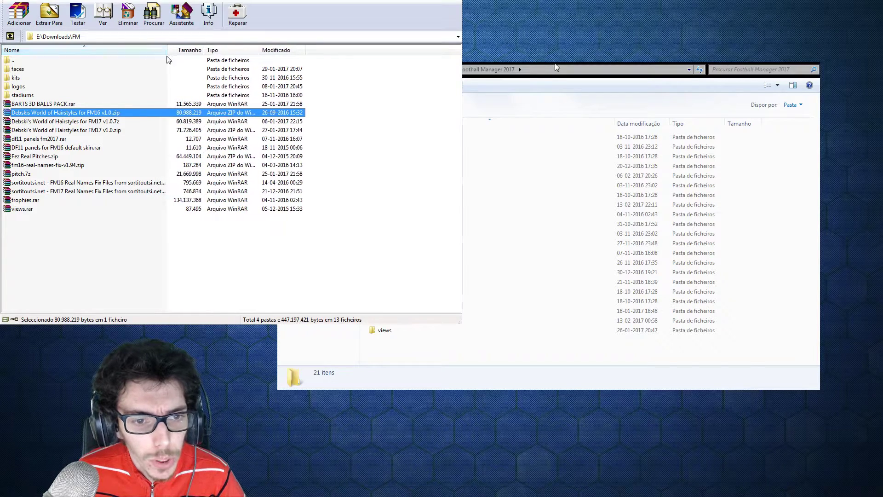
- Compare the 7z and zip entries of Debski's World of Hairstyles for FM17 v1.0 in the FM listing
key(Down)
key(Down)
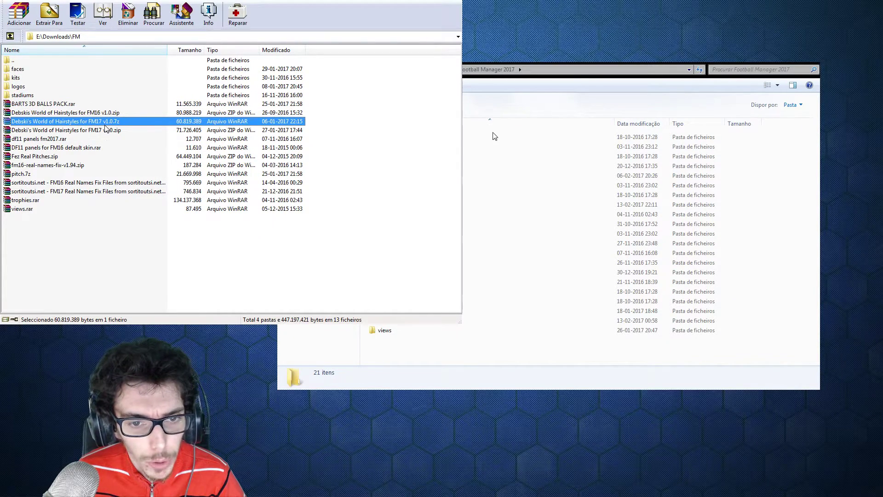
key(Up)
key(Down)
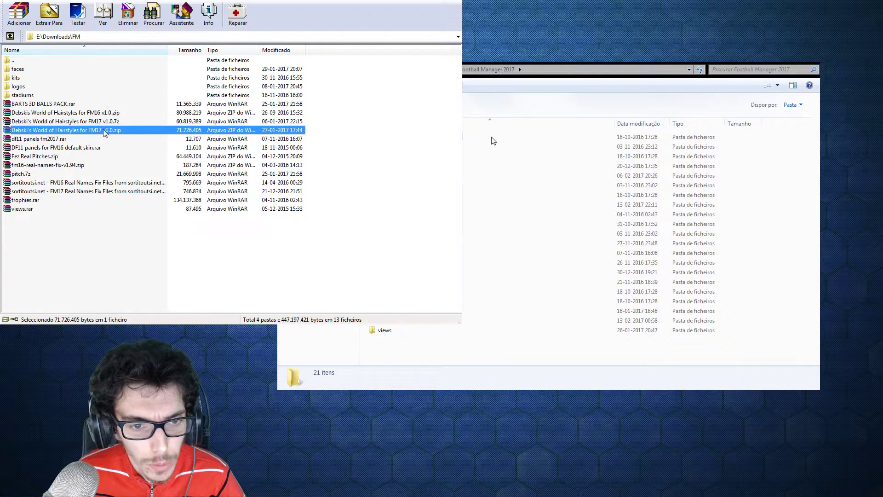
key(Up)
key(Down)
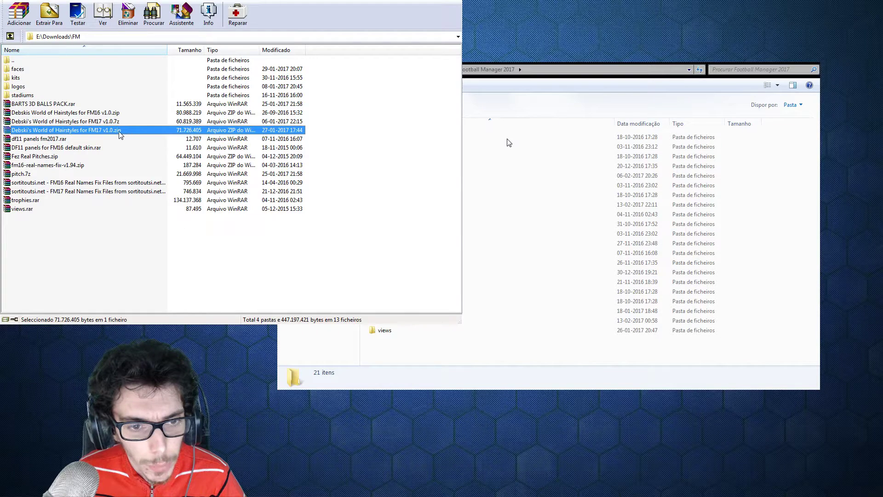
- Inspect Debski's World of Hairstyles for FM17 v1.0.zip down to its afro folder, and return to the FM listing
double_click(119, 133)
double_click(77, 70)
double_click(37, 60)
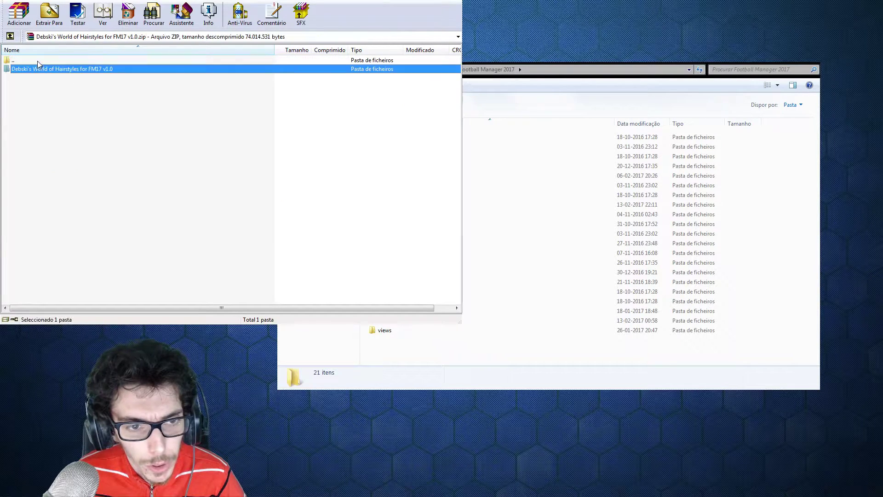
double_click(61, 71)
double_click(15, 71)
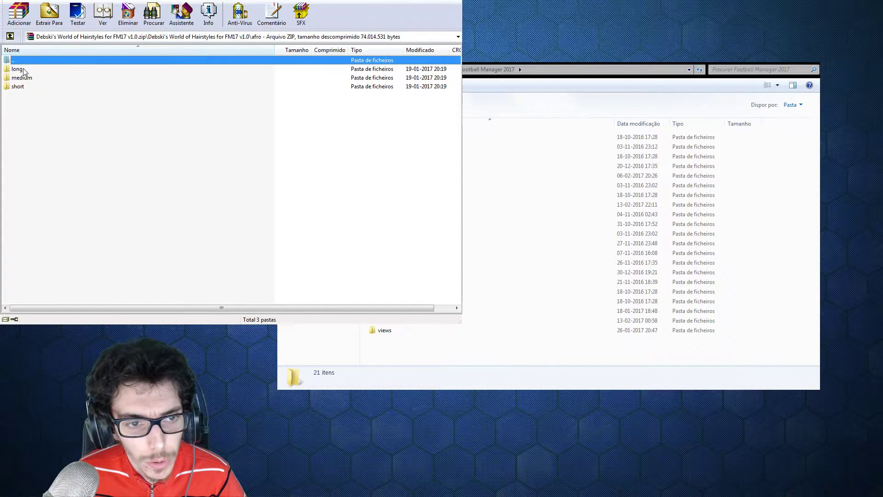
double_click(25, 61)
double_click(25, 61)
double_click(24, 61)
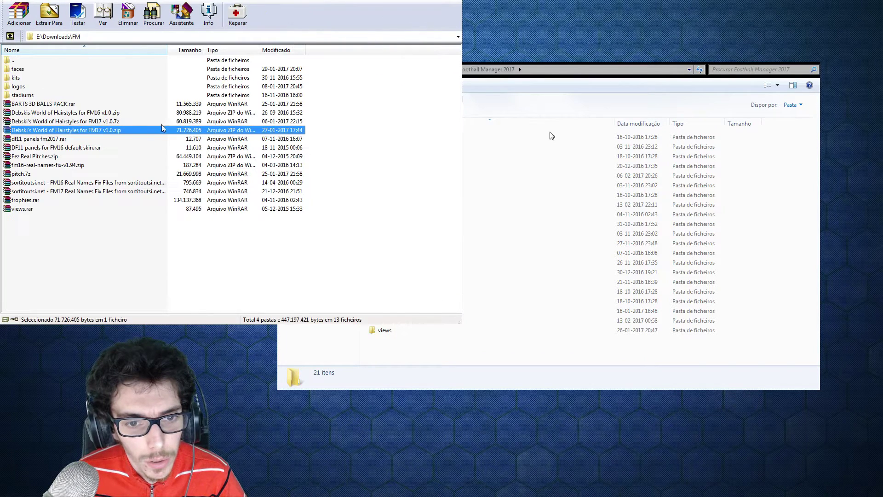
- Check the hairstyle folders inside Debski's World of Hairstyles for FM17 v1.0.7z and return to the FM listing
click(119, 122)
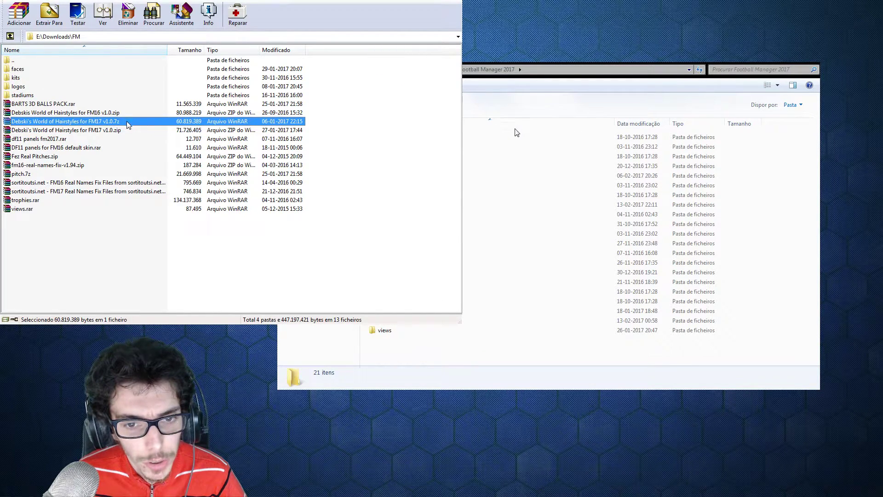
double_click(127, 122)
double_click(58, 69)
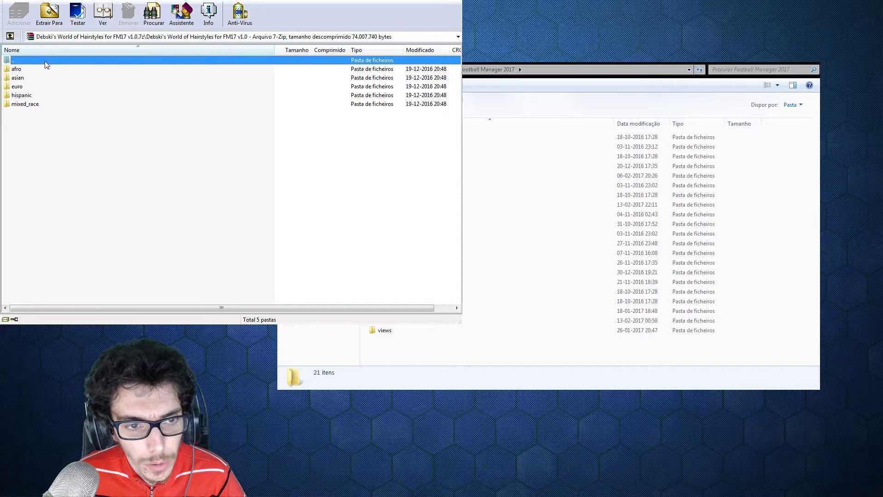
double_click(45, 62)
double_click(45, 61)
- Compare the hairstyle folders inside the FM17 v1.0 zip version and return to the FM listing
double_click(71, 130)
double_click(40, 70)
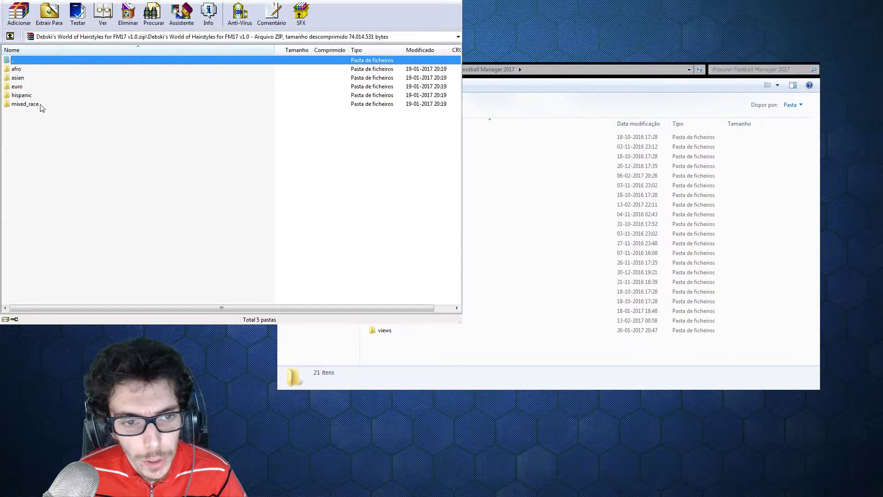
drag(223, 307, 790, 322)
drag(403, 315, 179, 262)
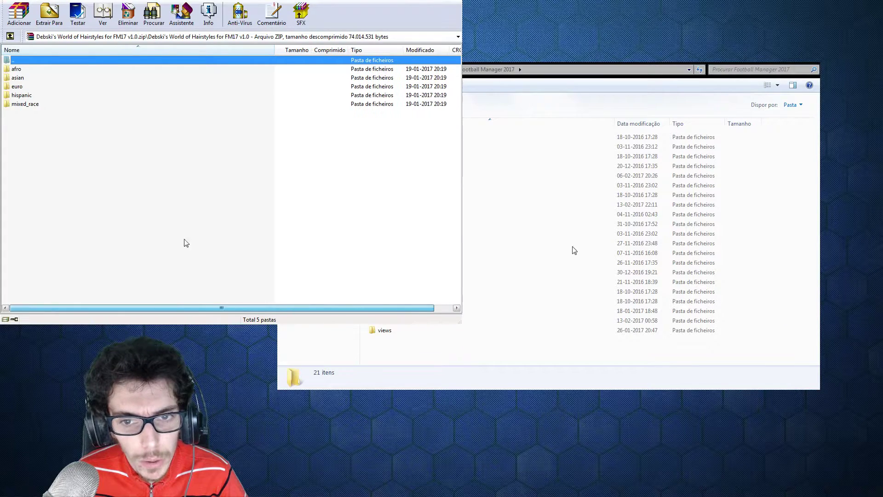
double_click(27, 61)
double_click(28, 62)
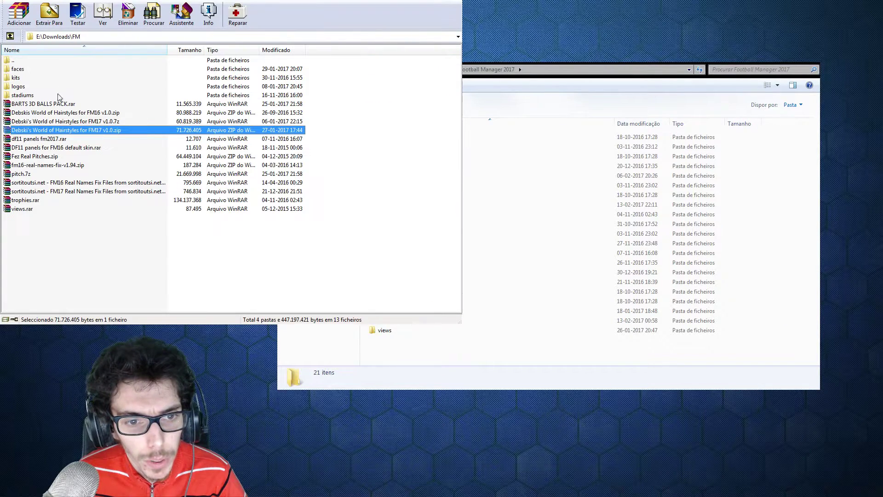
- Reopen the FM17 hairstyles zip, go through its folders from afro to mixed_race, and close the archive window
click(125, 122)
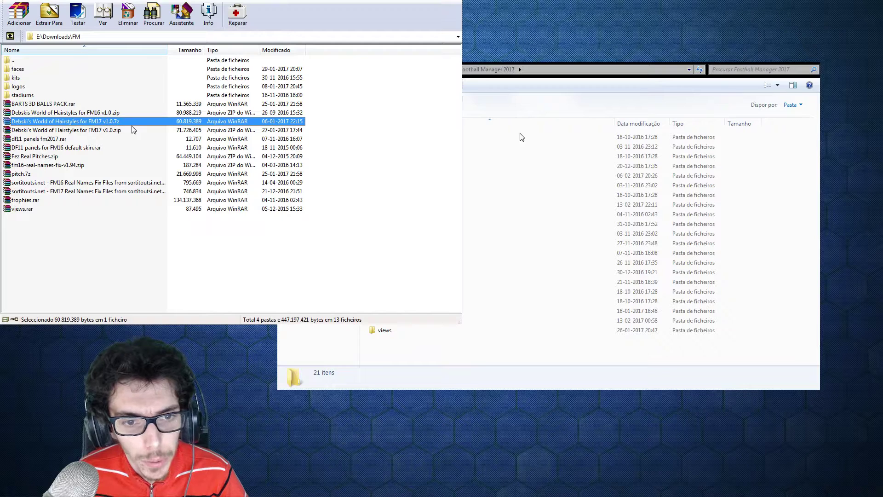
click(116, 131)
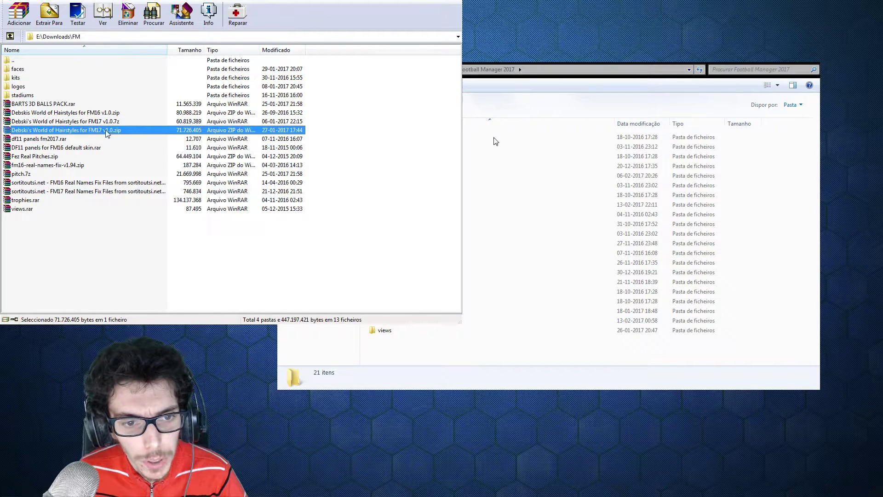
double_click(110, 131)
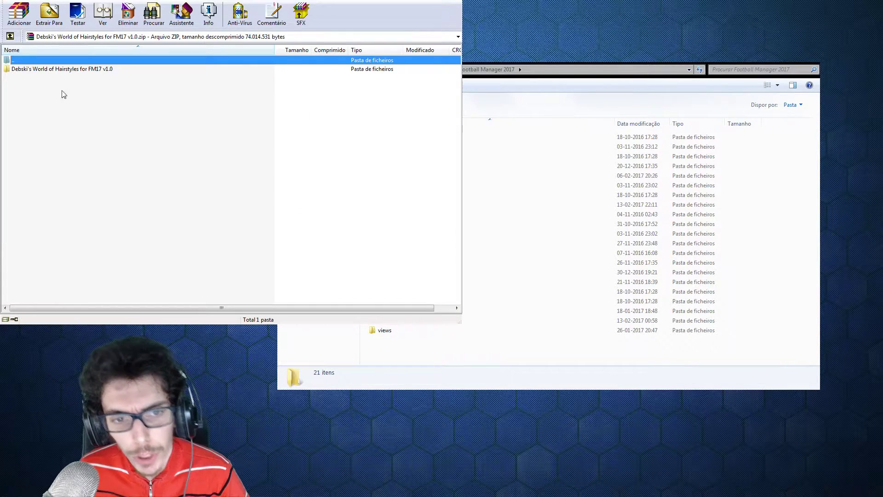
double_click(91, 70)
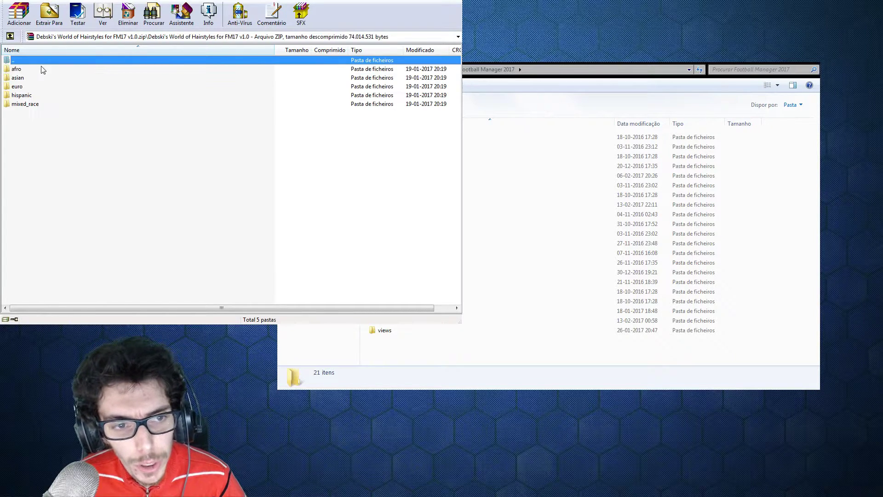
key(Down)
key(Down)
key(Down)
key(Down)
key(Down)
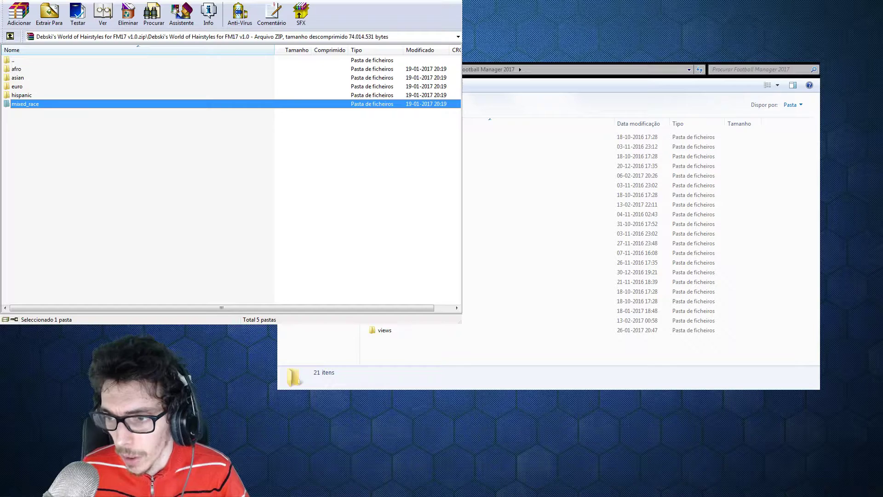
key(alt+F4)
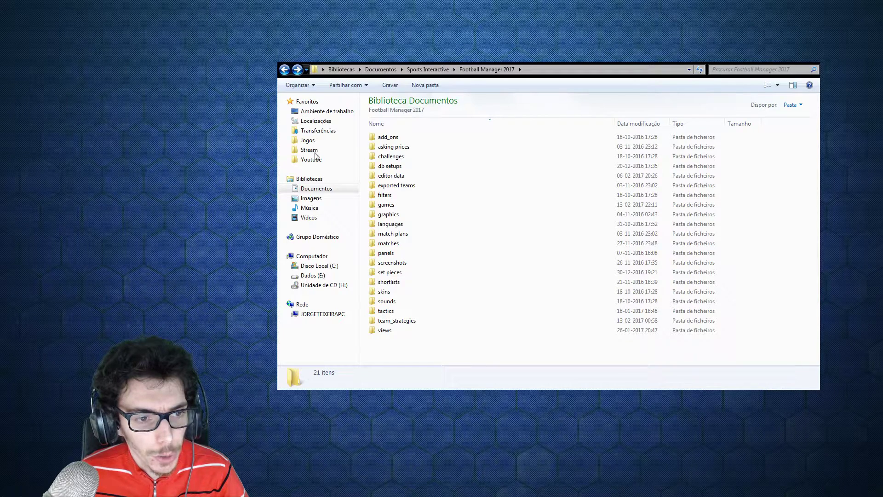
- Leave the Documents folders and go to the game's install folder, Programas (x86)\Steam\steamapps\common\Football Manager 2017
click(284, 69)
click(284, 70)
click(284, 69)
click(284, 70)
double_click(394, 140)
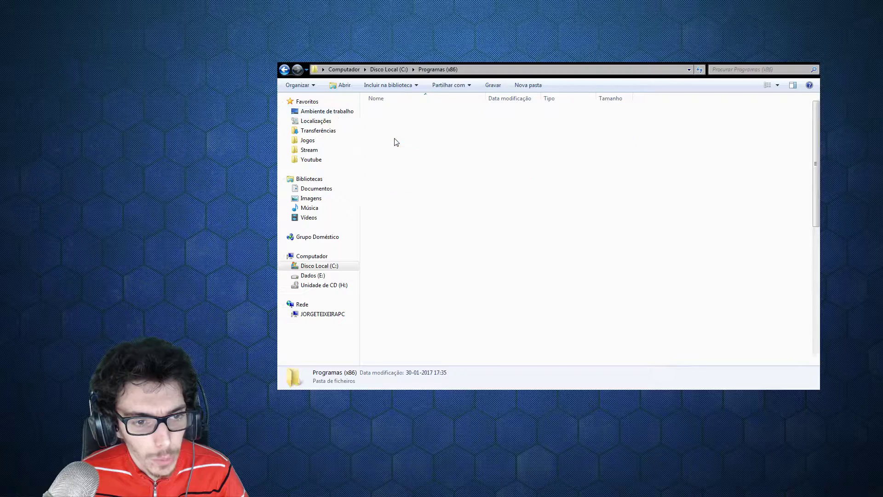
scroll(437, 301, down, 7)
double_click(386, 283)
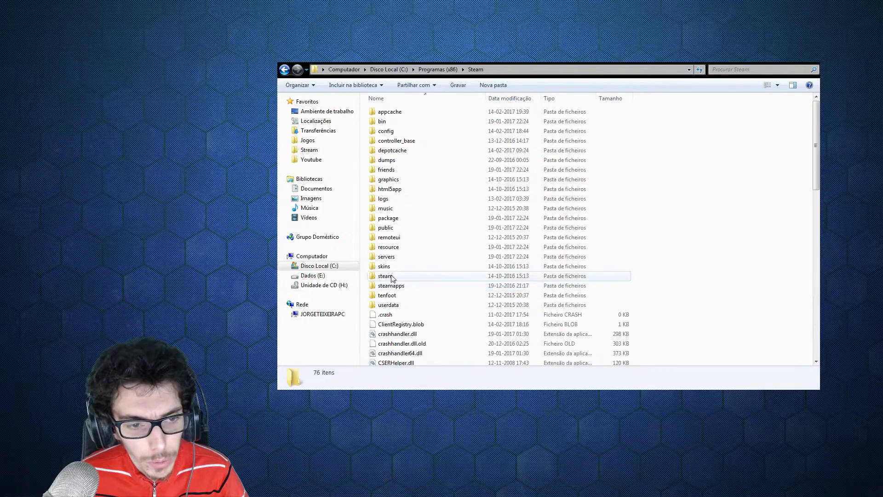
double_click(391, 285)
double_click(389, 112)
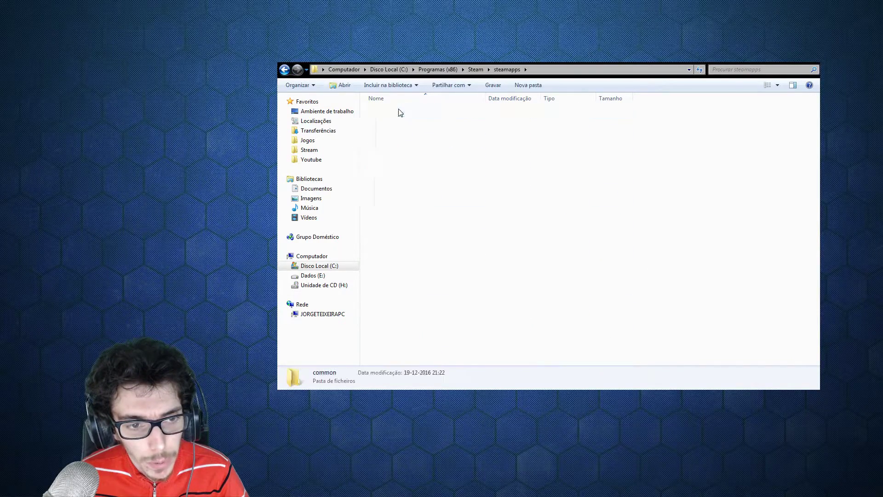
double_click(403, 131)
click(398, 111)
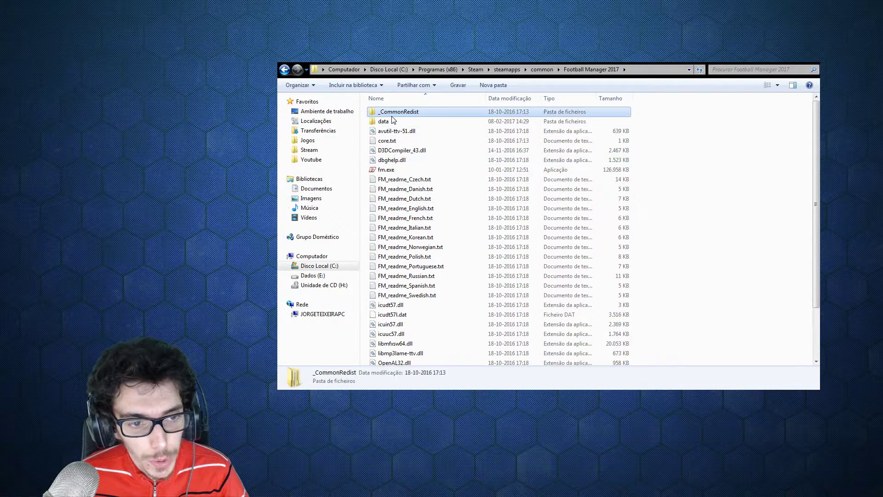
- Go into data\facegen\hair inside the Football Manager 2017 install folder and select hair.rar
double_click(384, 122)
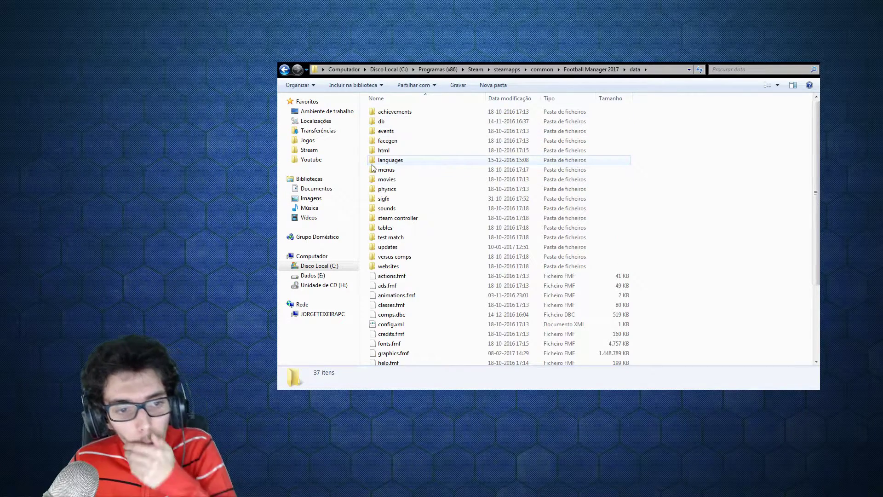
click(396, 145)
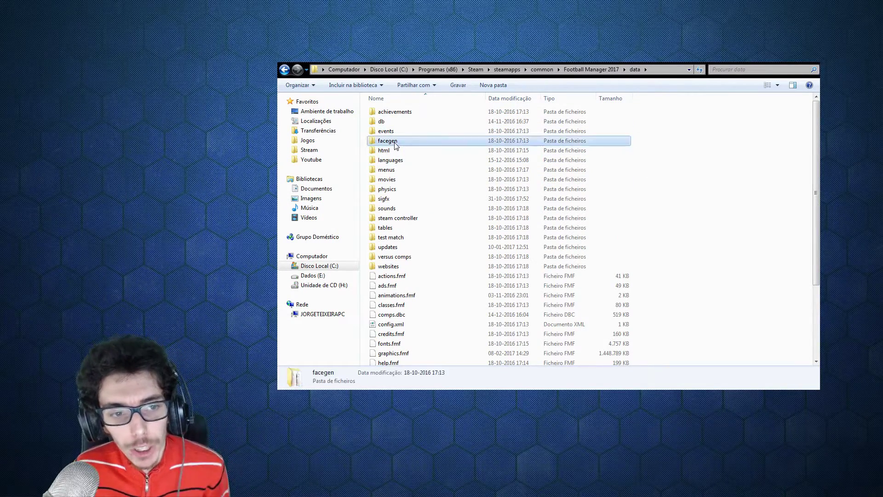
double_click(395, 145)
double_click(391, 131)
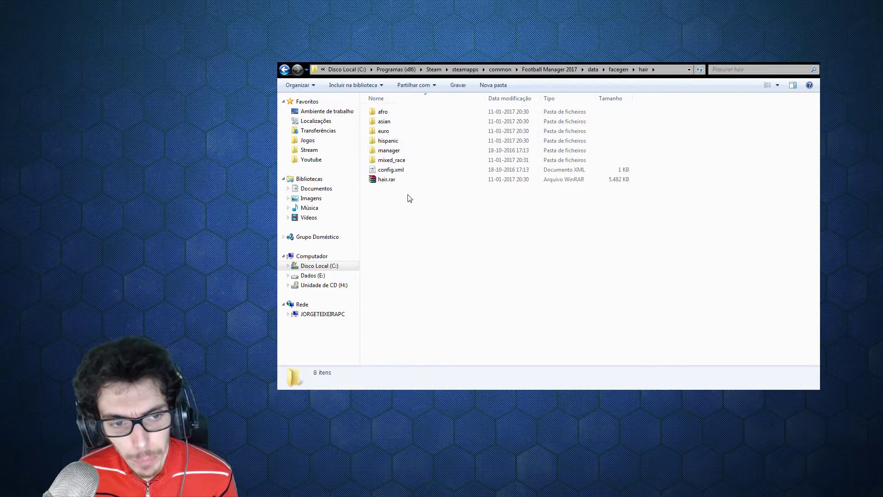
click(367, 181)
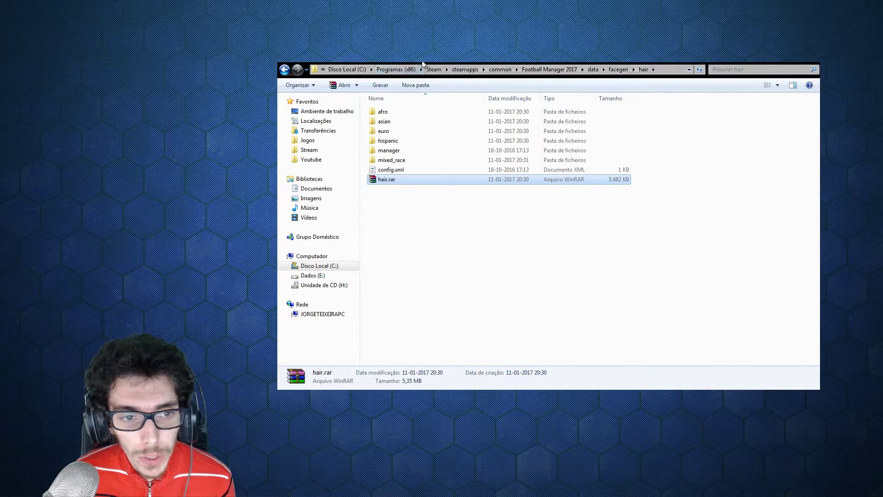
- Switch to WinRAR and point out the hairstyle folders from afro to mixed_race, then return to the hair folder
key(alt+Tab)
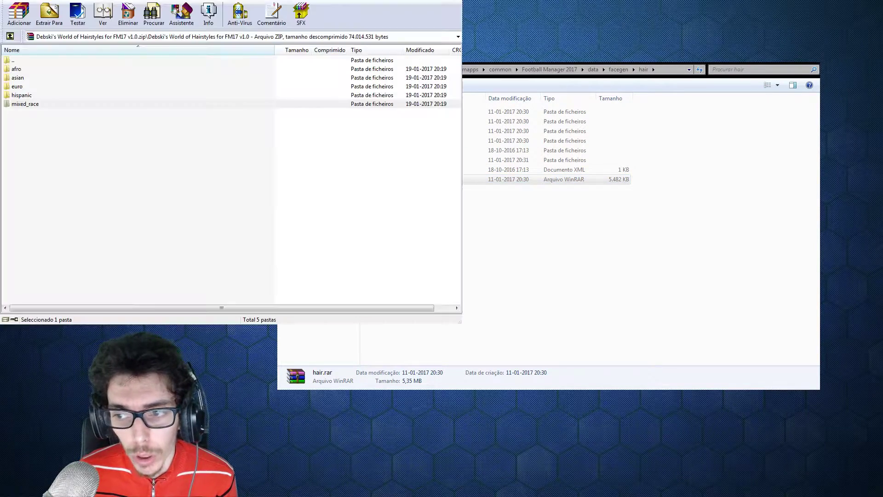
drag(25, 69, 26, 87)
click(26, 97)
click(29, 105)
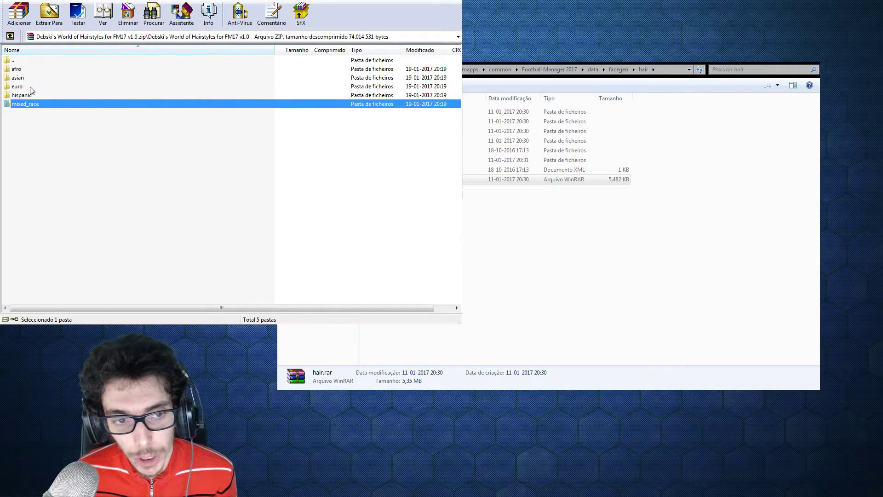
click(693, 178)
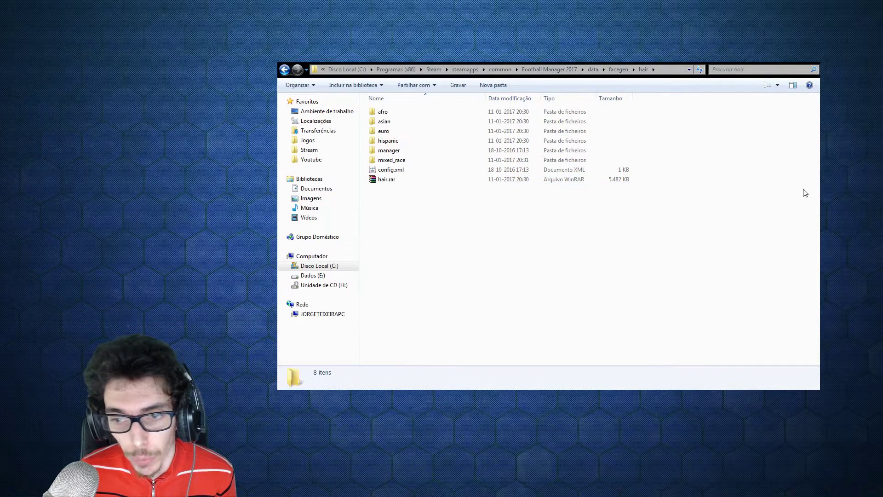
- Select the afro, asian, euro, hispanic and mixed_race folders in the hair folder, then clear the selection
click(384, 113)
shift+click(388, 141)
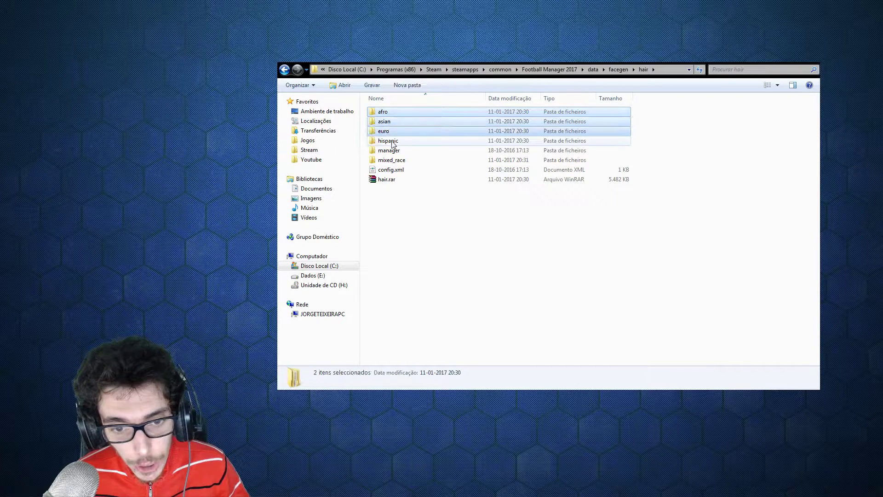
ctrl+click(391, 160)
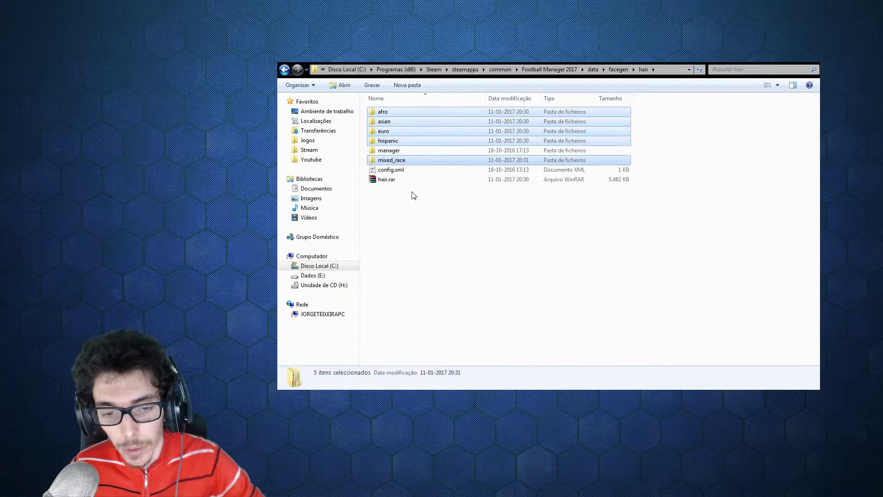
click(431, 196)
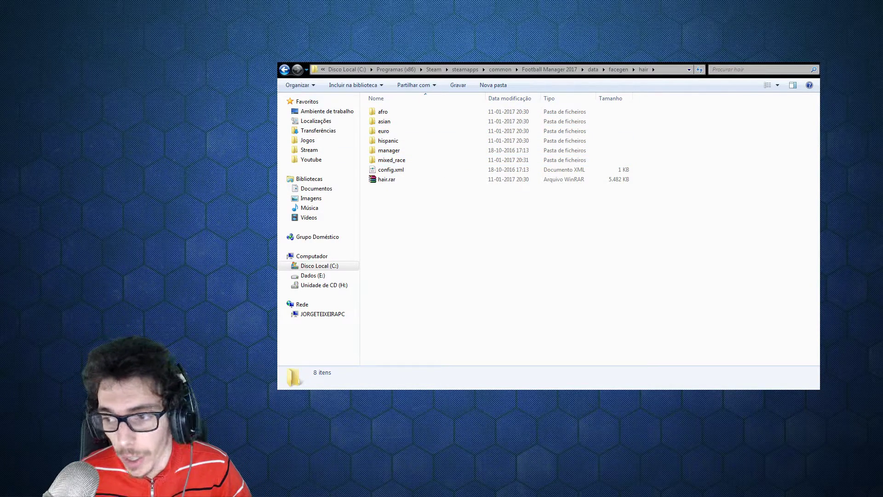
- Switch back to WinRAR and leave the hairstyles archive for the E:\Downloads\FM listing
key(alt+Tab)
drag(84, 139, 128, 181)
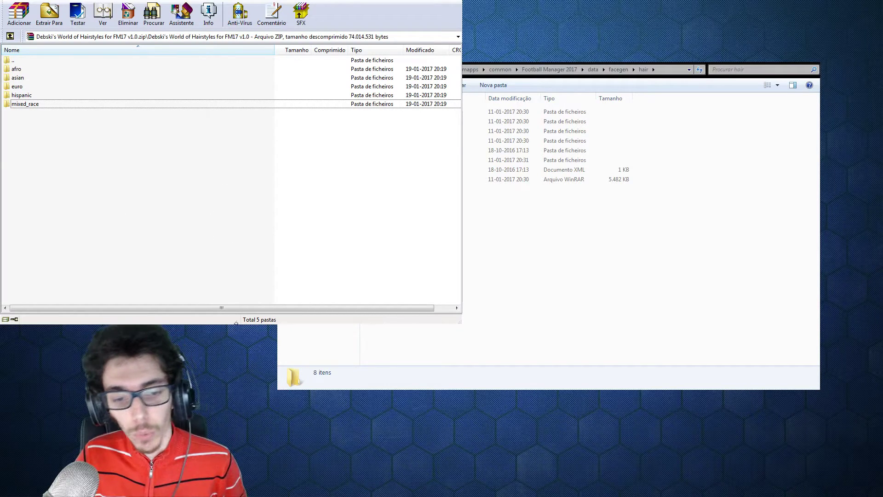
double_click(18, 60)
double_click(19, 60)
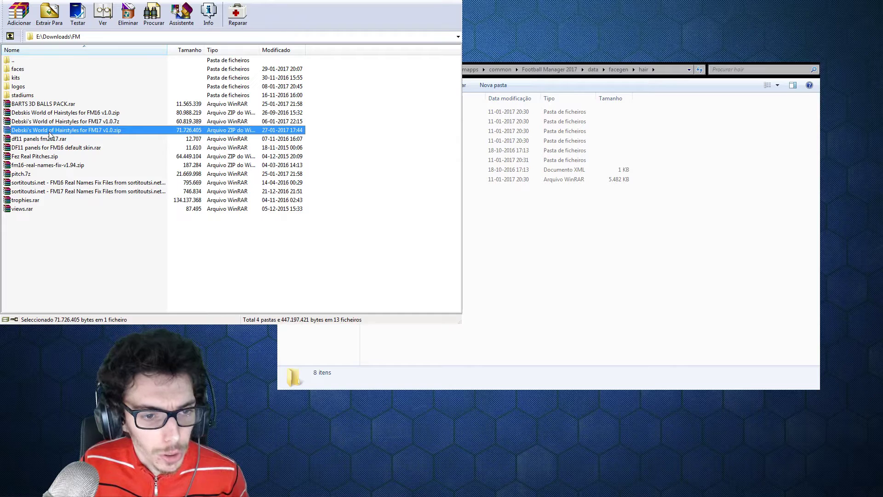
- Open BARTS 3D BALLS PACK.rar, find white_ball_texture_ao.dds in Mitre Capital One Cup 2015-16, and return to the Explorer window
double_click(48, 103)
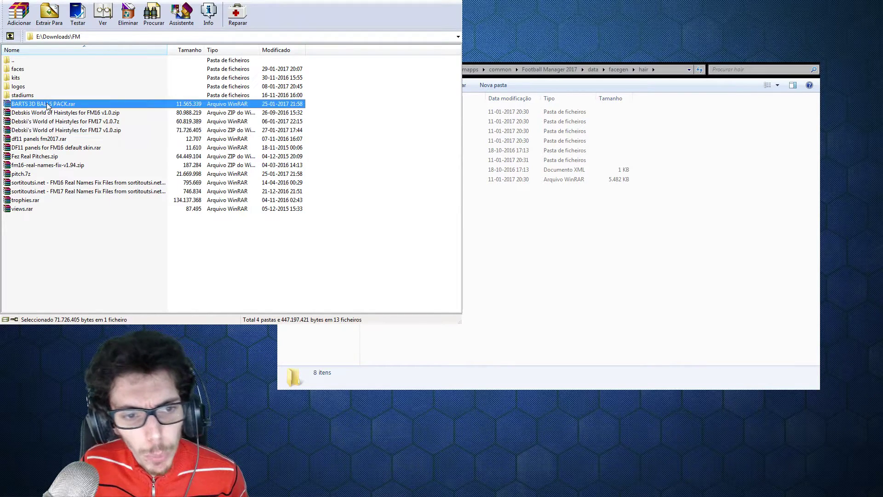
double_click(40, 70)
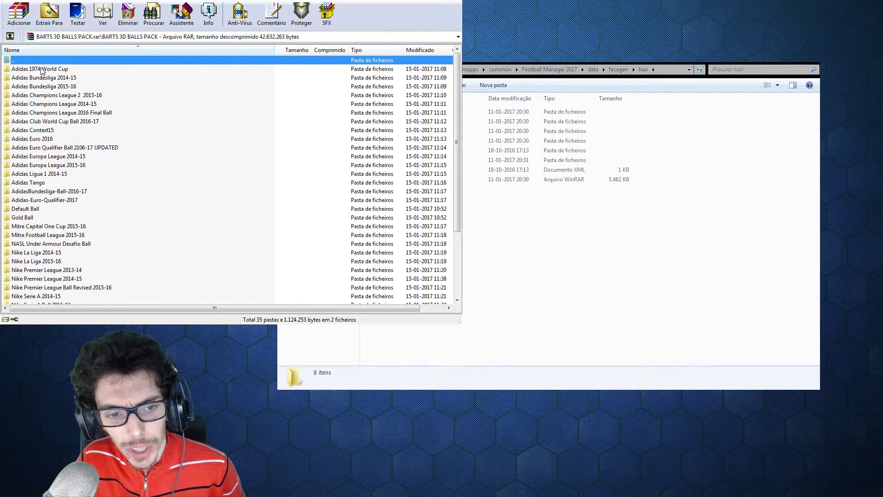
scroll(69, 285, down, 4)
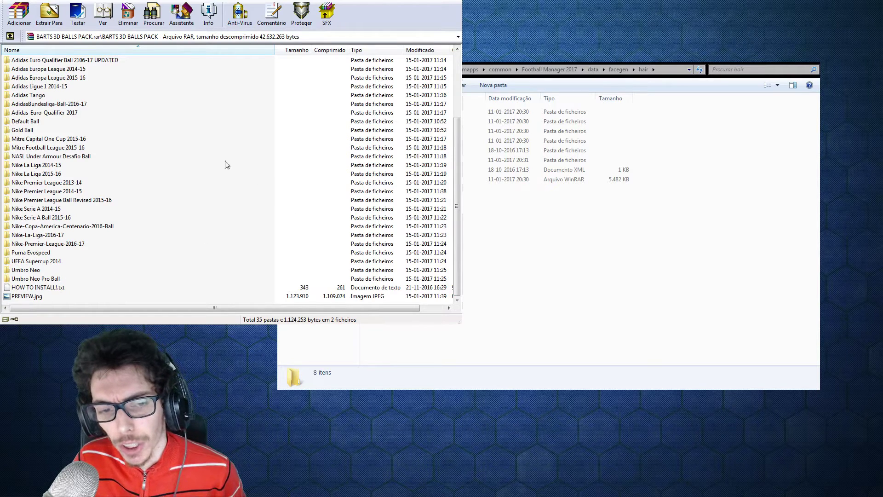
double_click(36, 138)
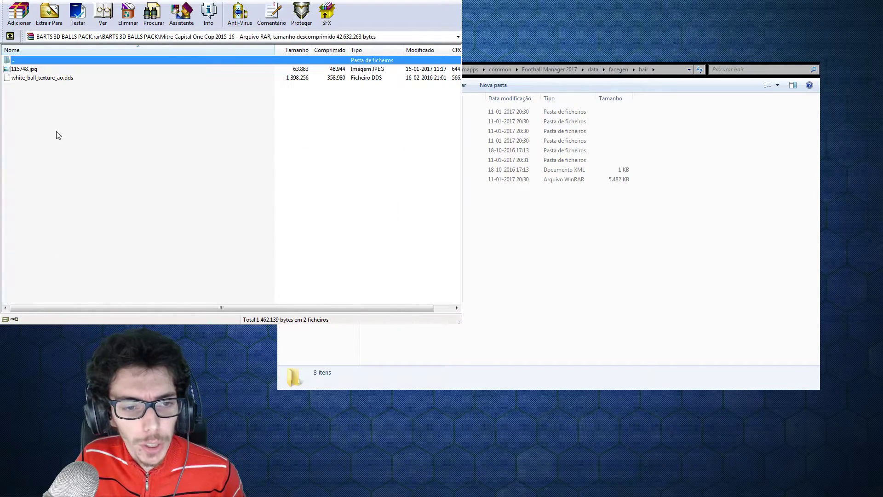
click(51, 78)
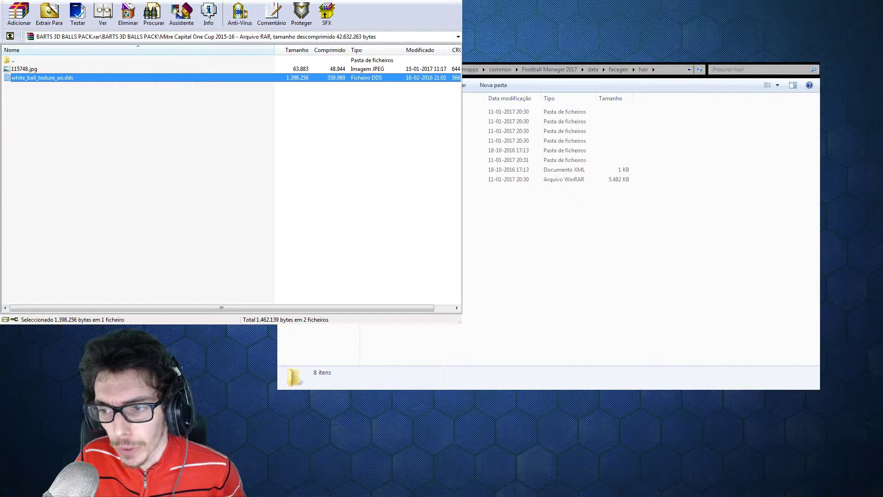
key(Escape)
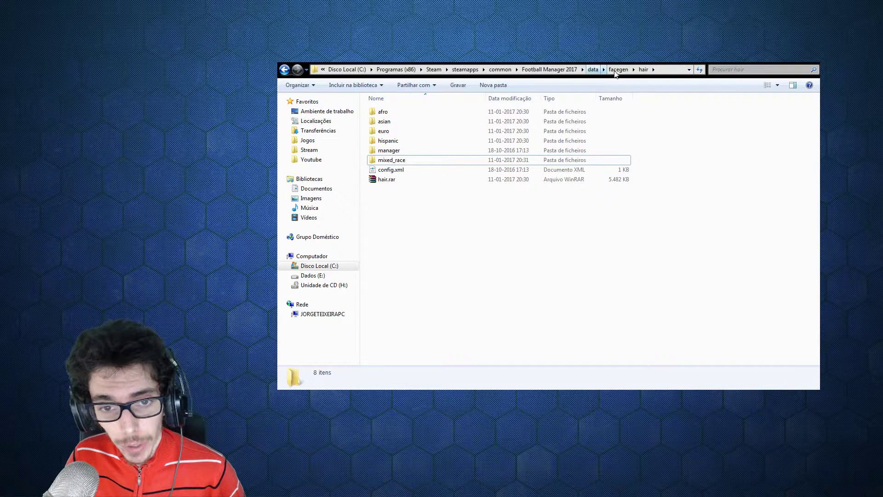
- Go from the hair folder to data\sigfx\mesh\ball in the game's install folder and select white_ball_texture_ao.rar
click(284, 70)
click(284, 69)
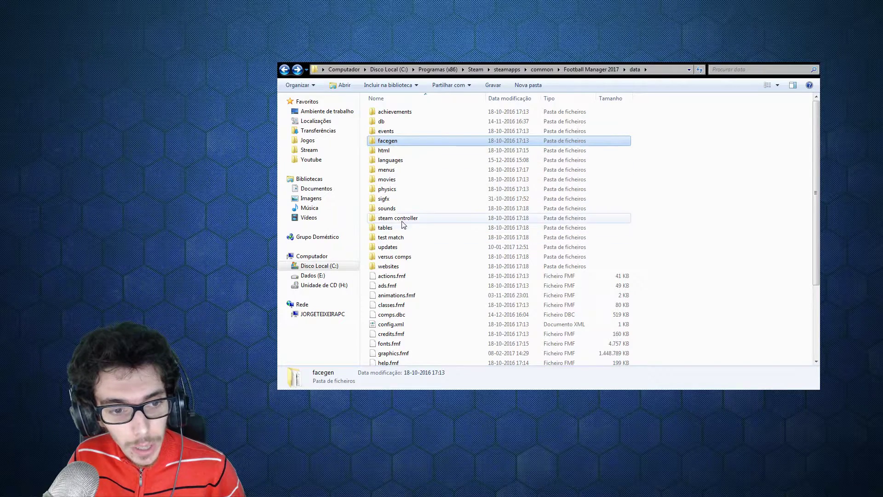
double_click(385, 198)
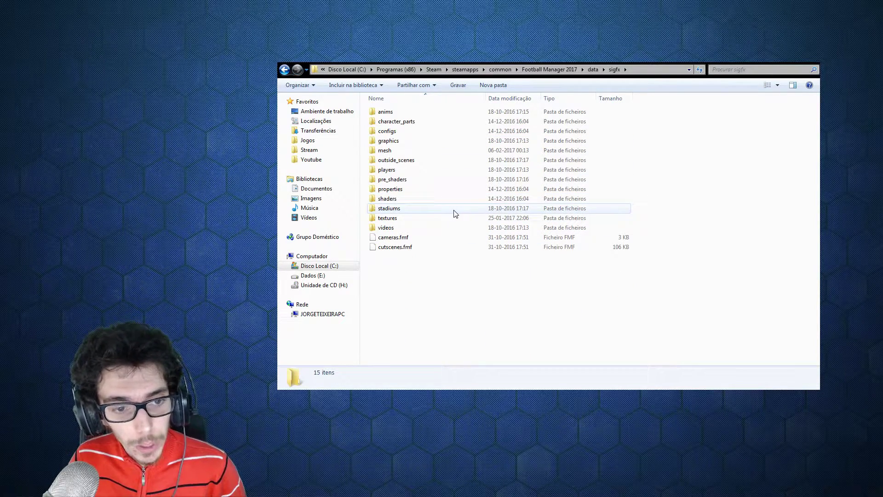
double_click(391, 151)
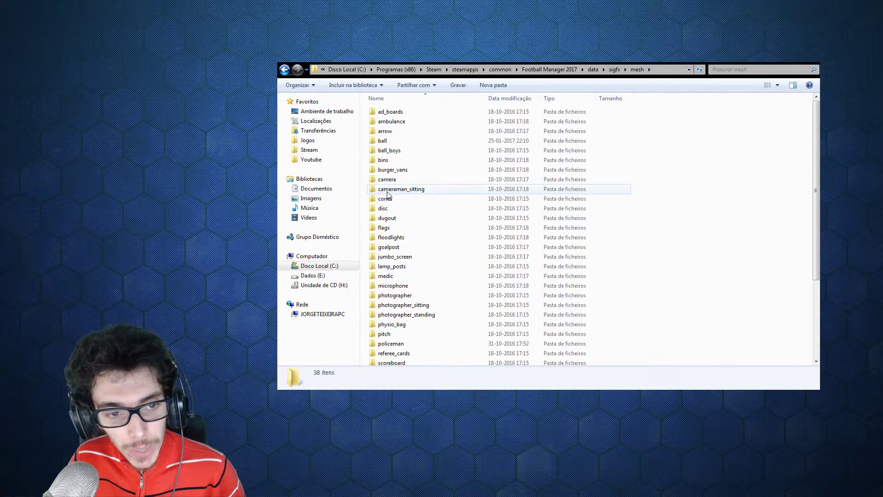
double_click(390, 142)
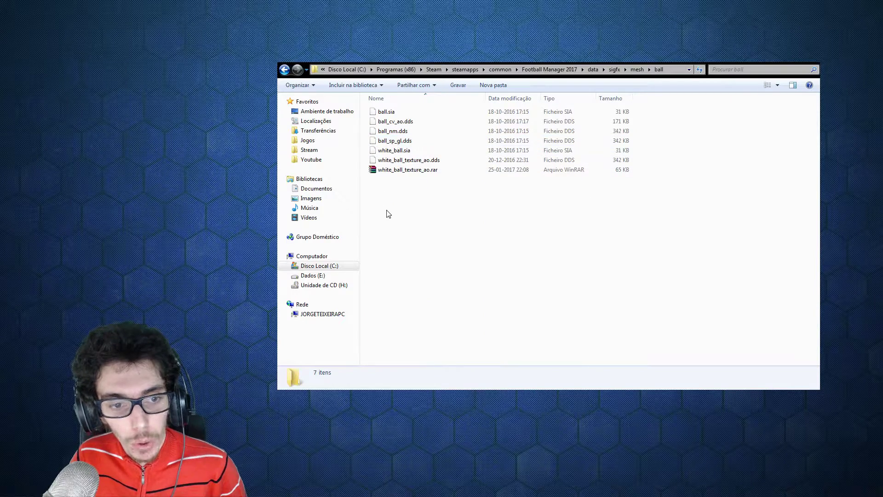
click(413, 172)
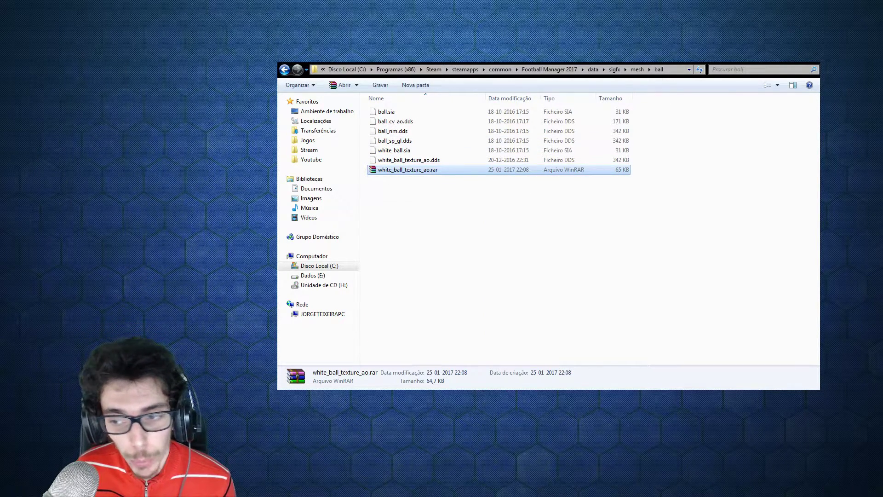
- Compare the Mitre Capital One Cup white_ball_texture_ao.dds in the archive with the files in the game's ball folder
key(alt+Tab)
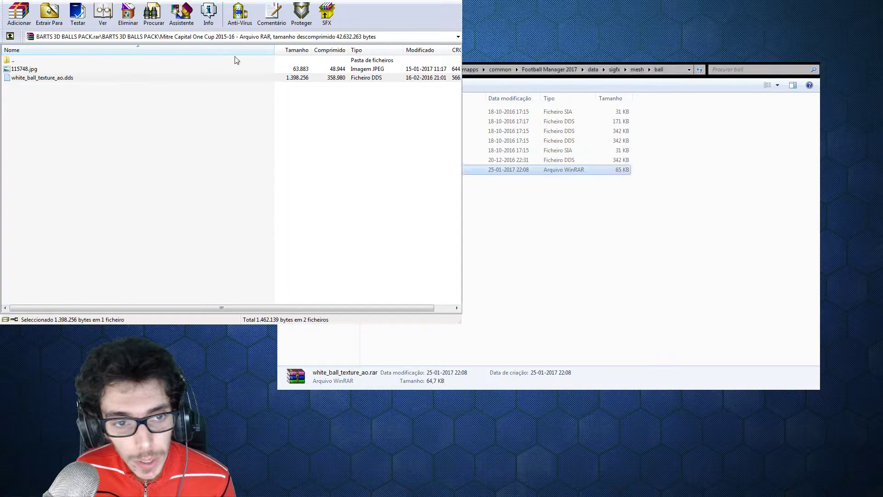
click(73, 78)
click(54, 78)
click(82, 108)
click(598, 85)
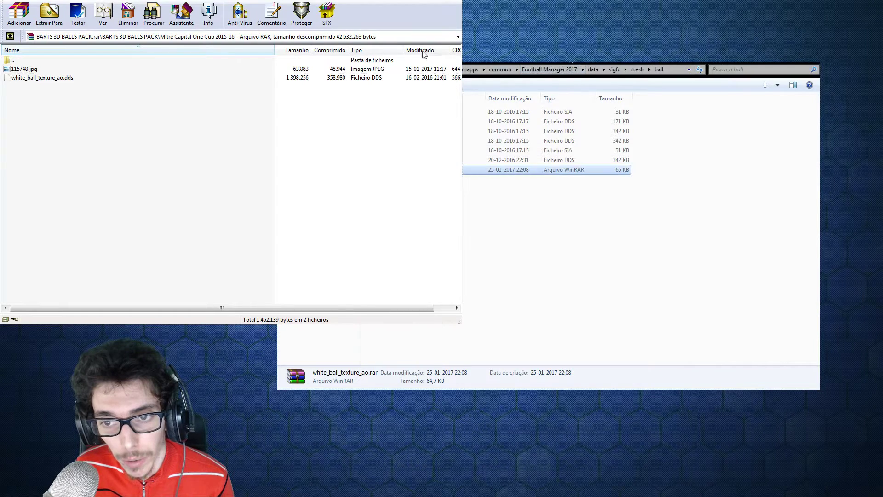
key(alt+Tab)
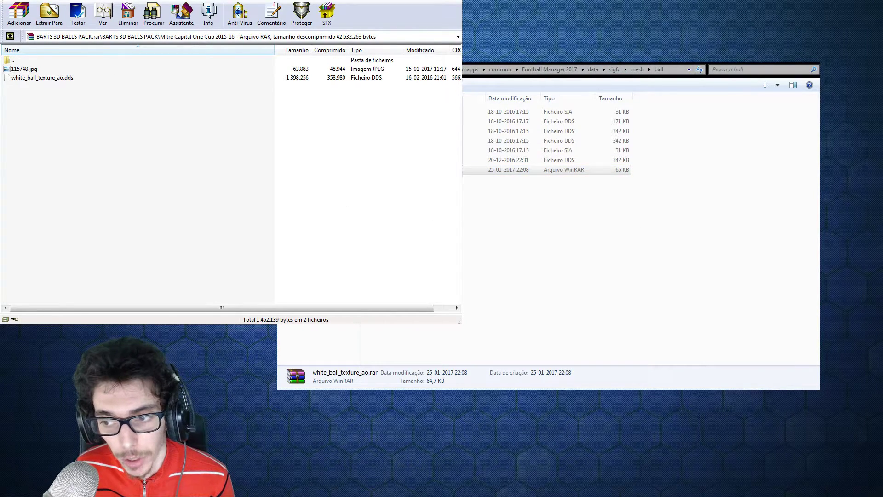
key(alt+F4)
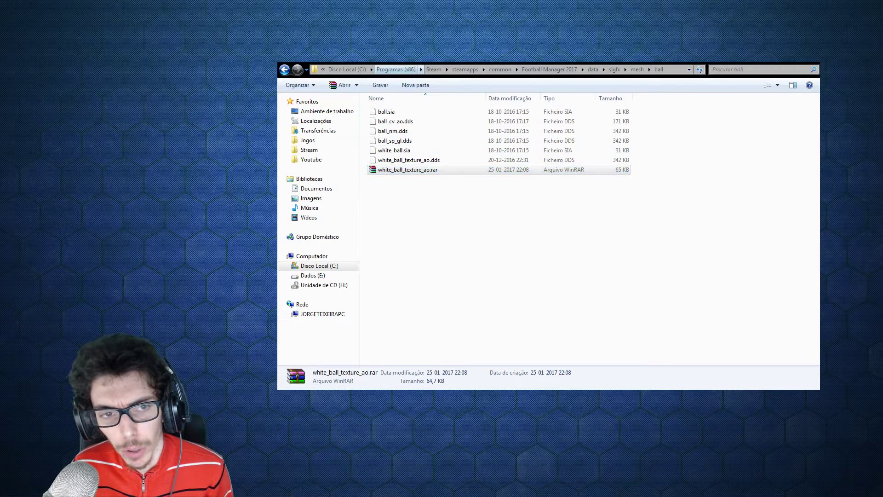
- Leave the Mitre Capital One Cup folder, check the ball texture inside Default Ball\ball, and go back up to Default Ball
key(alt+Tab)
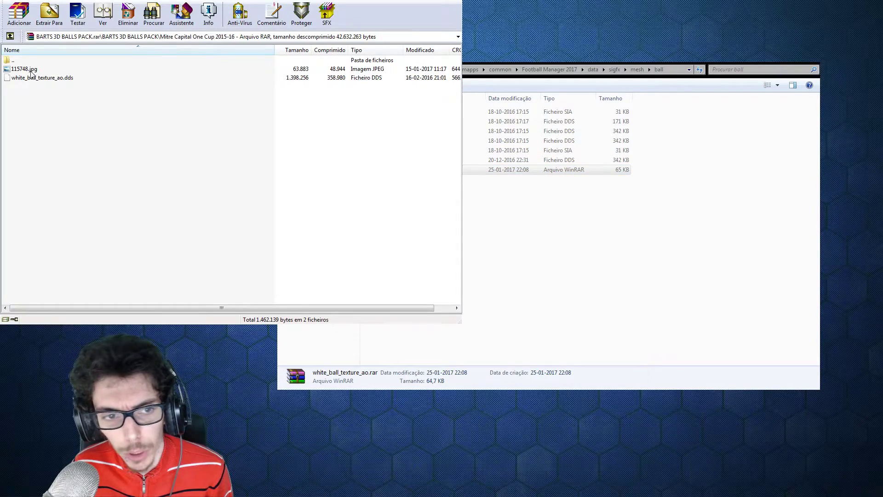
double_click(18, 60)
scroll(67, 270, up, 3)
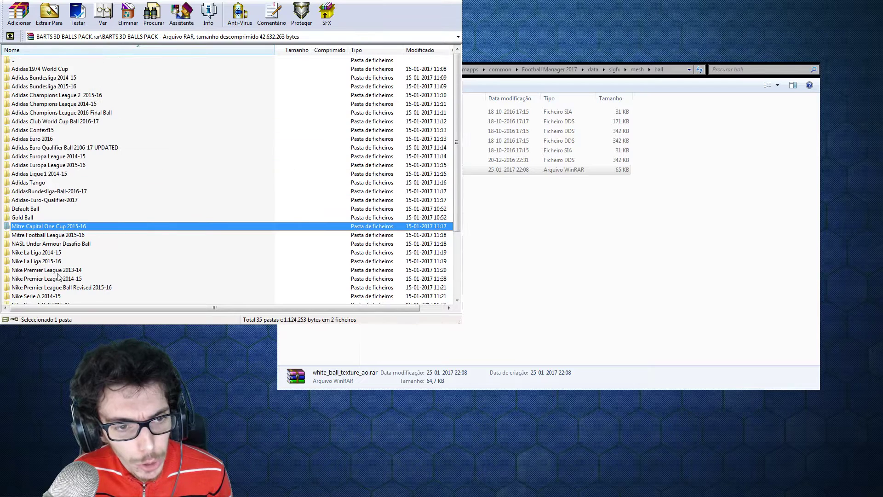
double_click(52, 209)
double_click(34, 68)
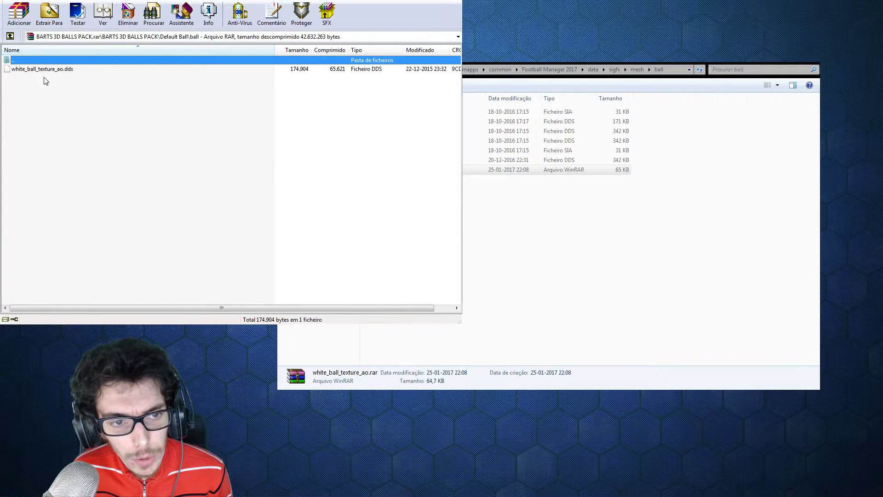
double_click(38, 61)
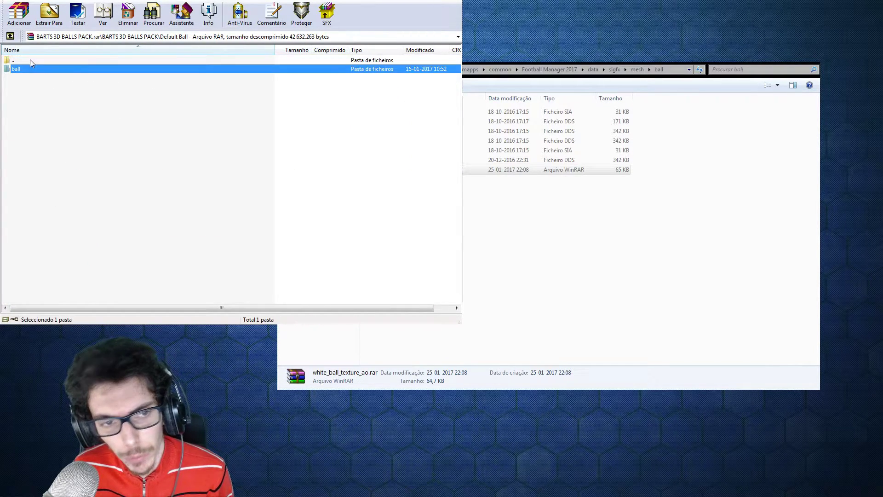
- Go up to the ball pack's folder list, check the Gold Ball folder, and return to the Explorer window
double_click(35, 60)
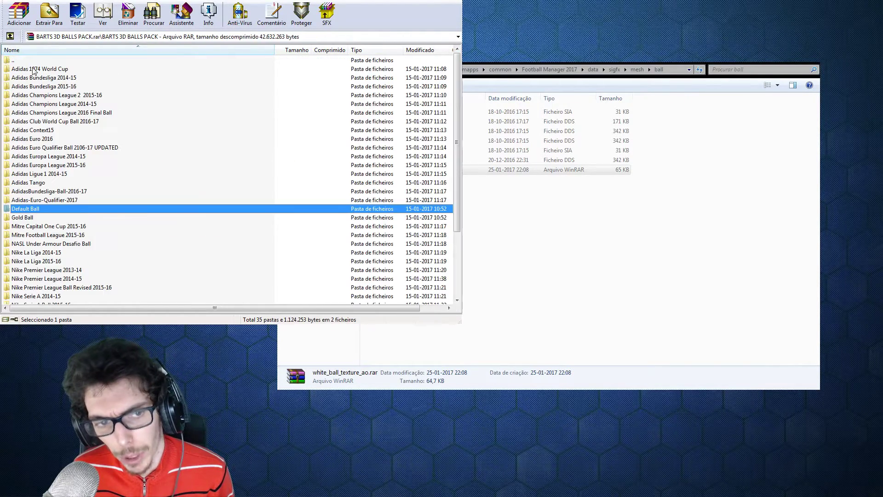
double_click(46, 218)
double_click(30, 61)
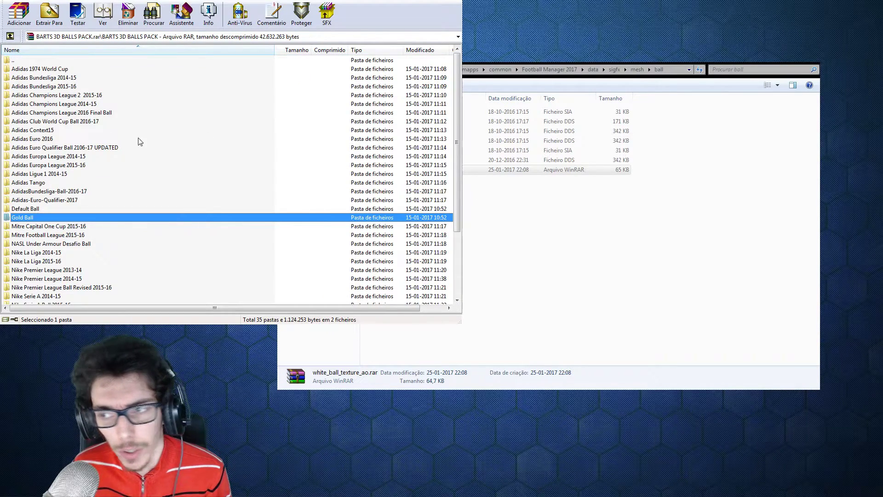
click(782, 320)
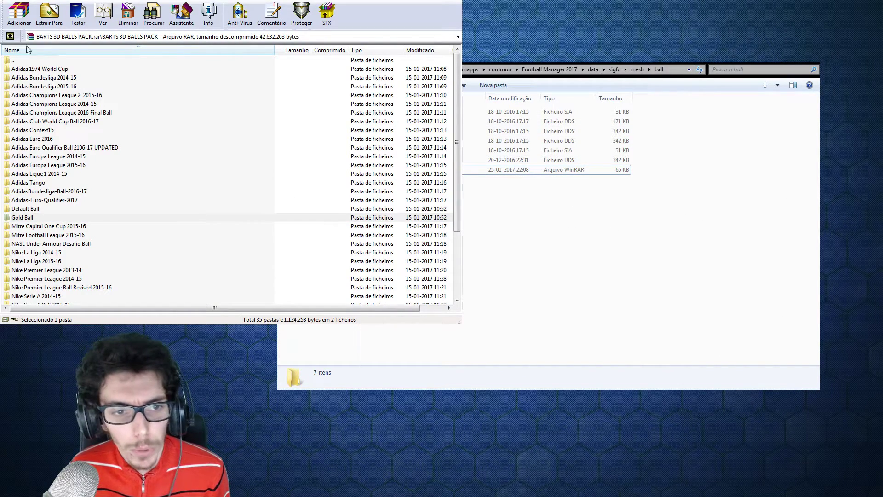
- Leave BARTS 3D BALLS PACK.rar for E:\Downloads\FM and open the pitch folder inside pitch.7z
click(38, 28)
double_click(37, 61)
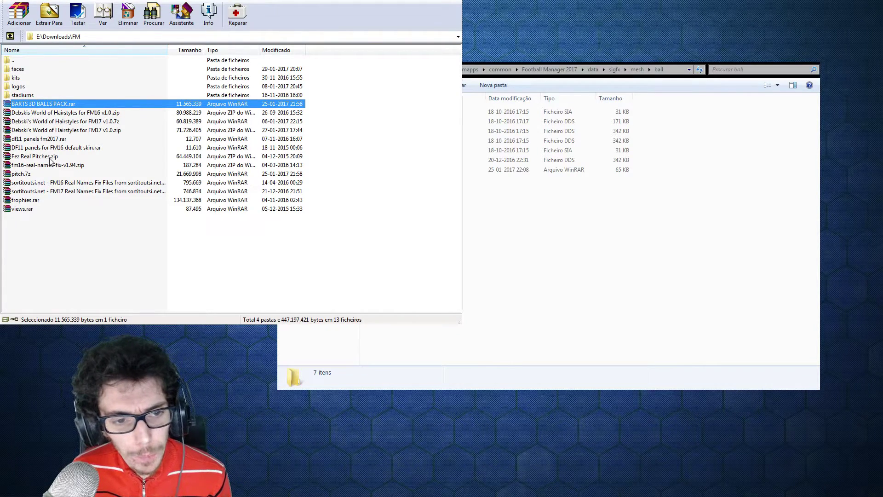
click(32, 158)
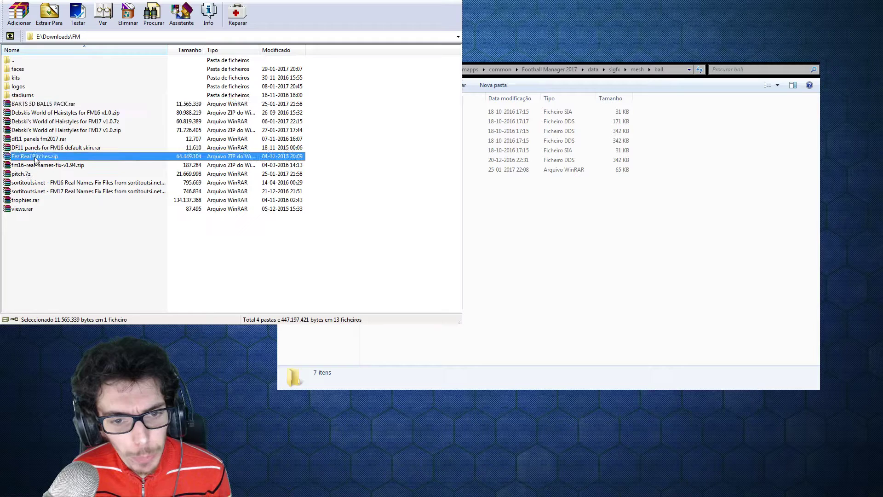
click(288, 175)
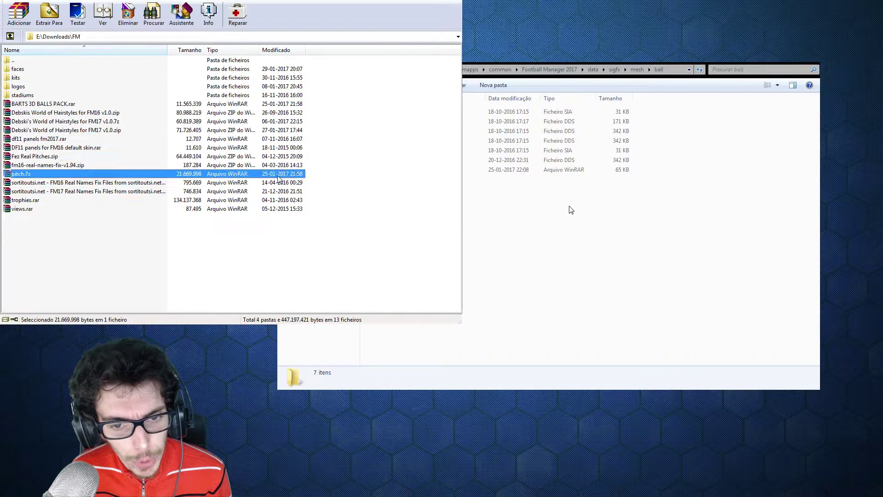
double_click(29, 175)
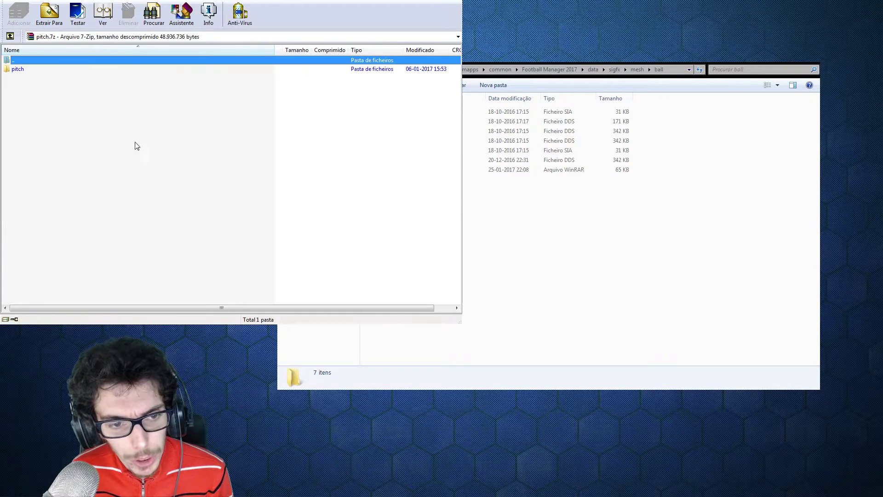
double_click(35, 70)
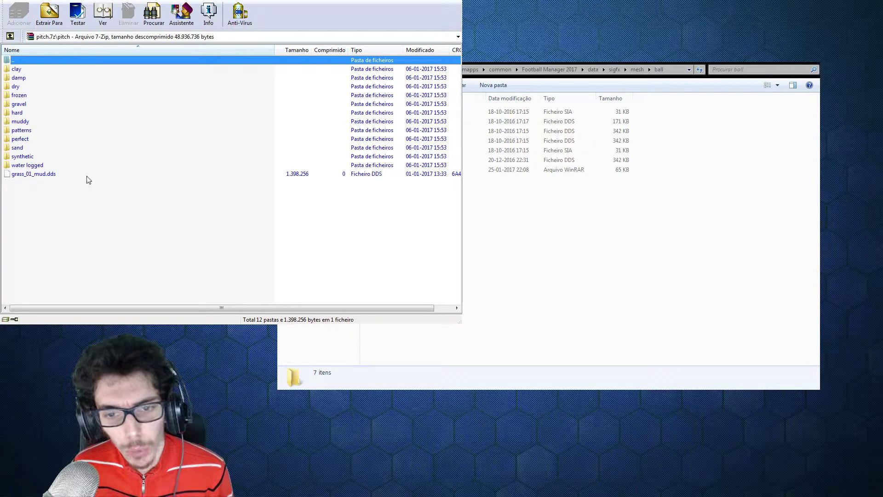
- Recheck the pitch folder from the root of pitch.7z, go back up, and put the archive window away
double_click(13, 62)
double_click(19, 68)
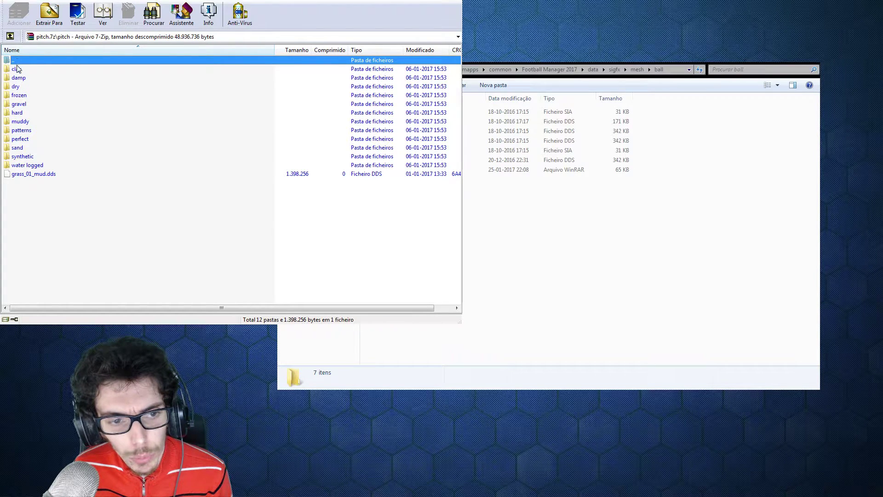
double_click(15, 61)
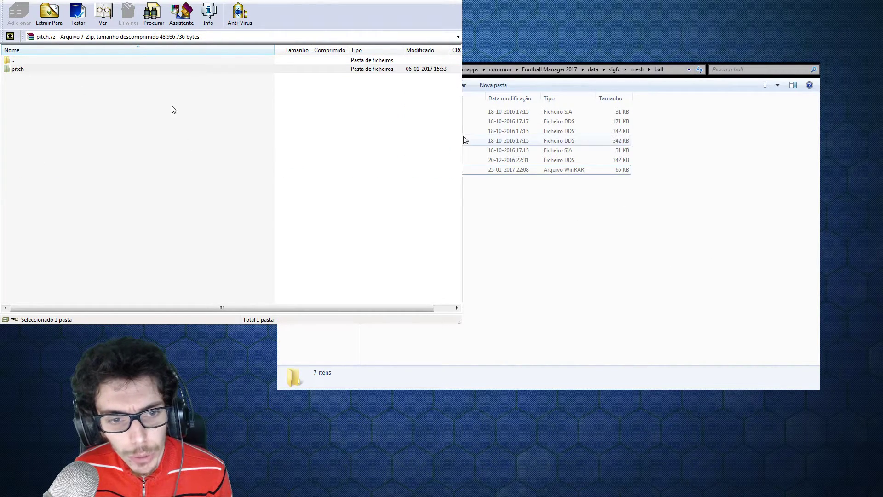
key(alt+F4)
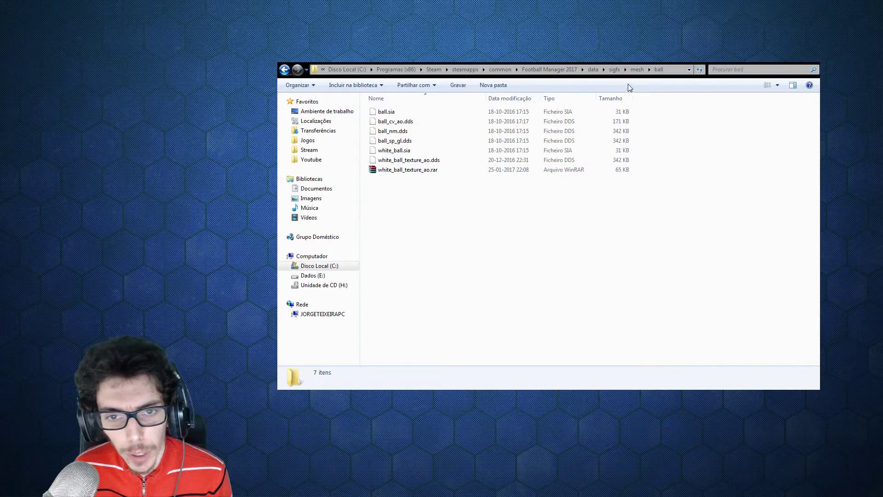
- Open the game's data\sigfx\mesh\pitch folder, examine its files, and return to mesh
click(637, 69)
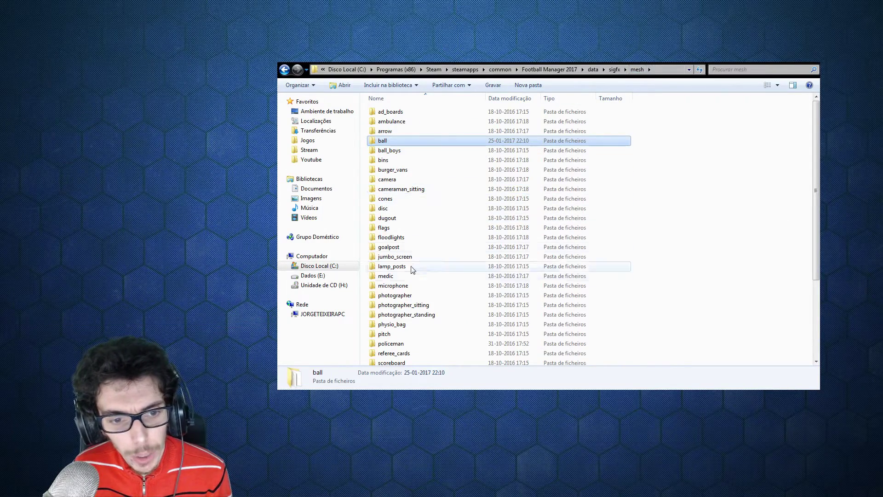
scroll(407, 285, down, 3)
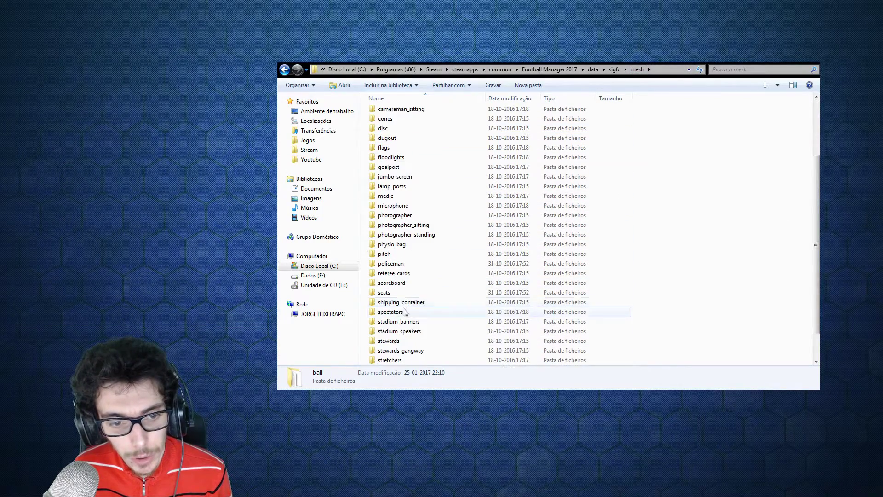
double_click(389, 256)
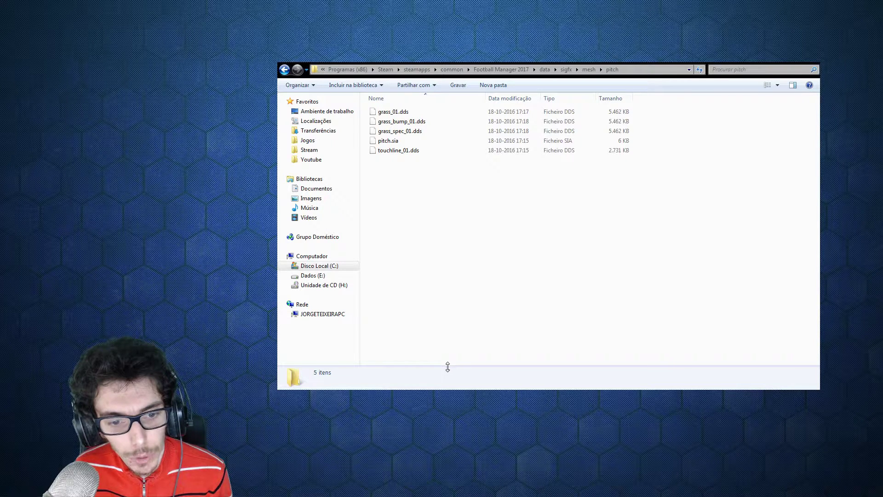
drag(472, 179, 437, 189)
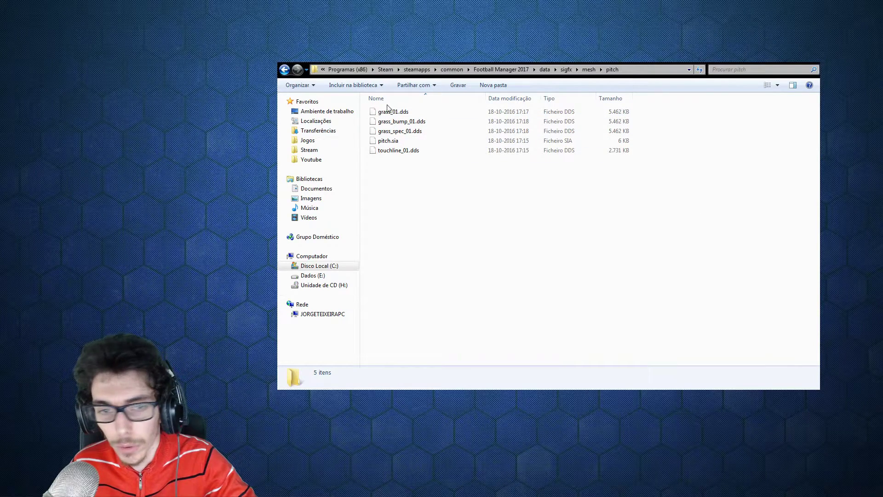
click(285, 70)
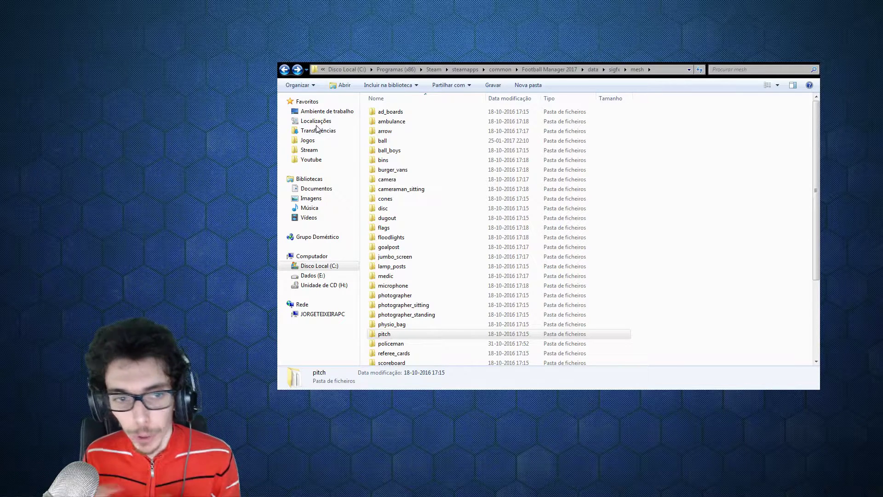
click(762, 263)
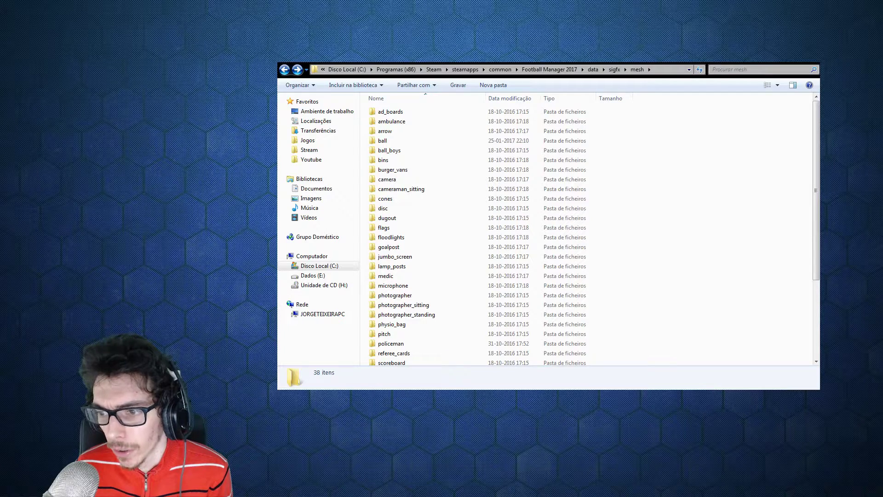
- Switch to WinRAR, examine the .fmf files inside views.rar, and return to the Explorer window
key(alt+Tab)
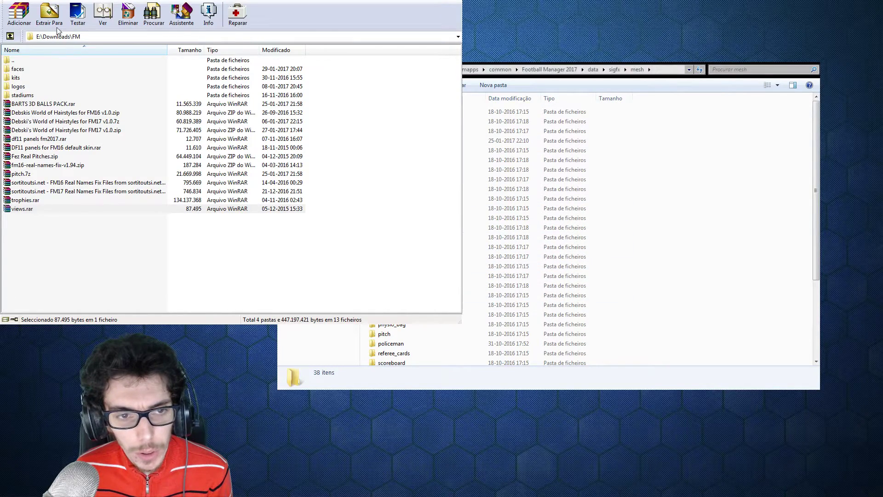
double_click(22, 209)
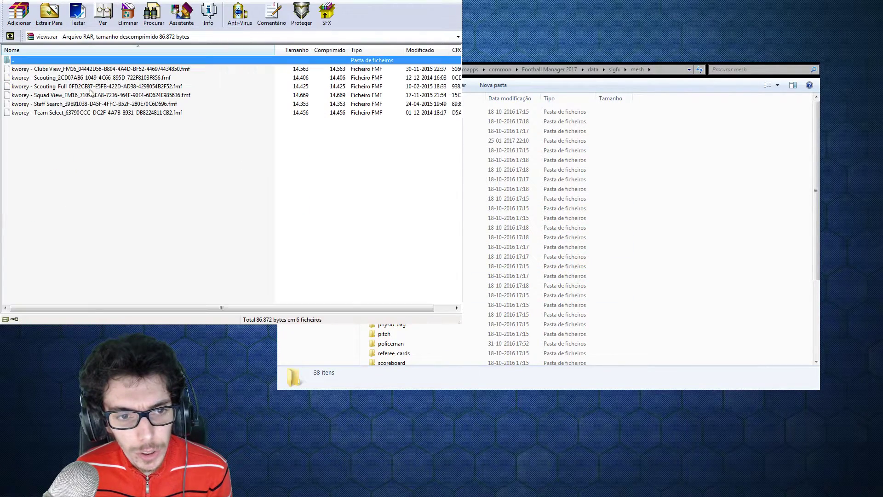
double_click(25, 62)
double_click(21, 210)
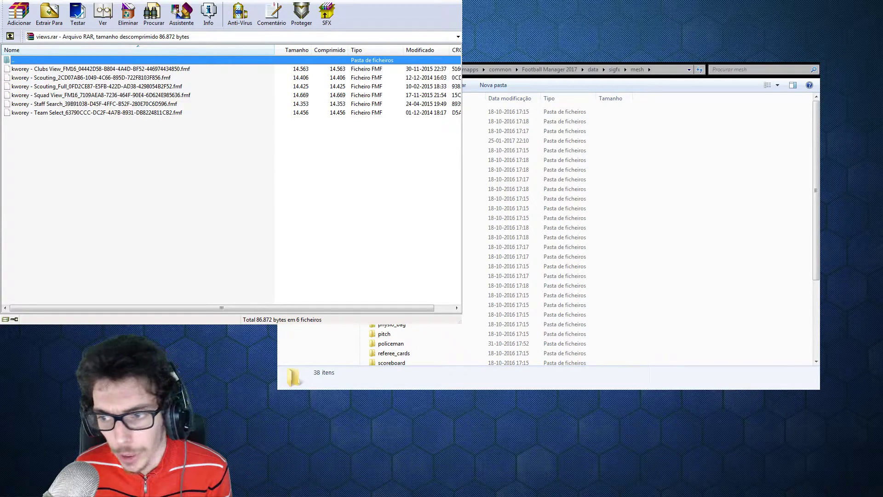
key(Escape)
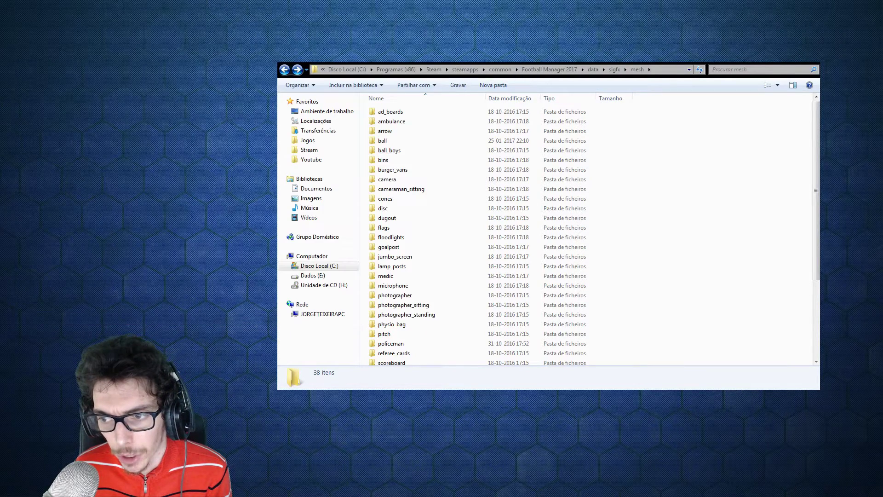
- Open Documentos\Sports Interactive\Football Manager 2017\views and select the view files from Pesquisa_Completo to Treino
click(317, 187)
double_click(391, 254)
double_click(414, 164)
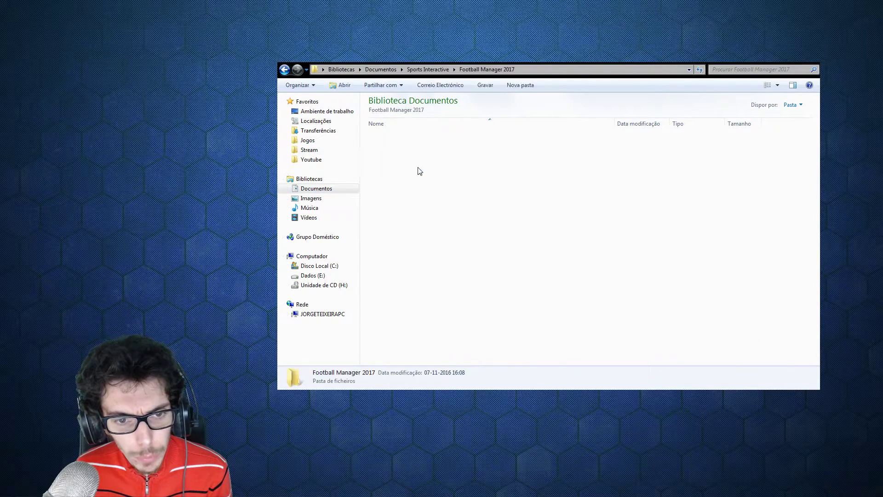
double_click(400, 329)
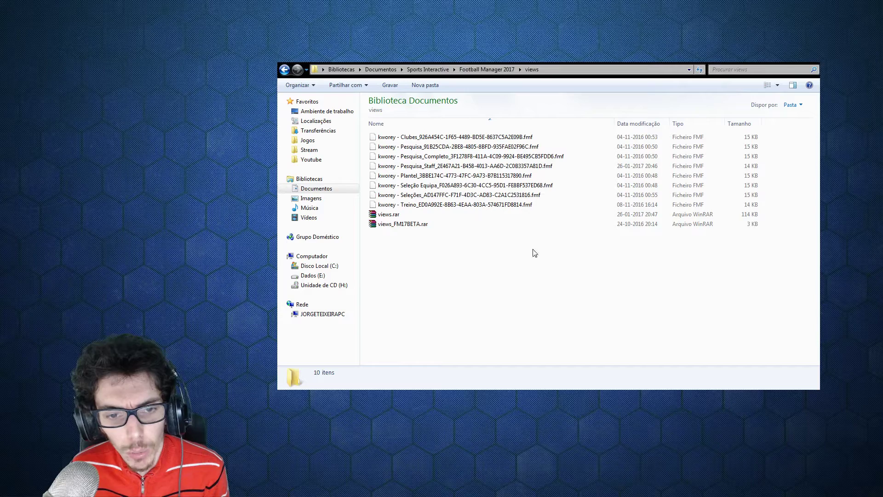
drag(777, 204, 442, 155)
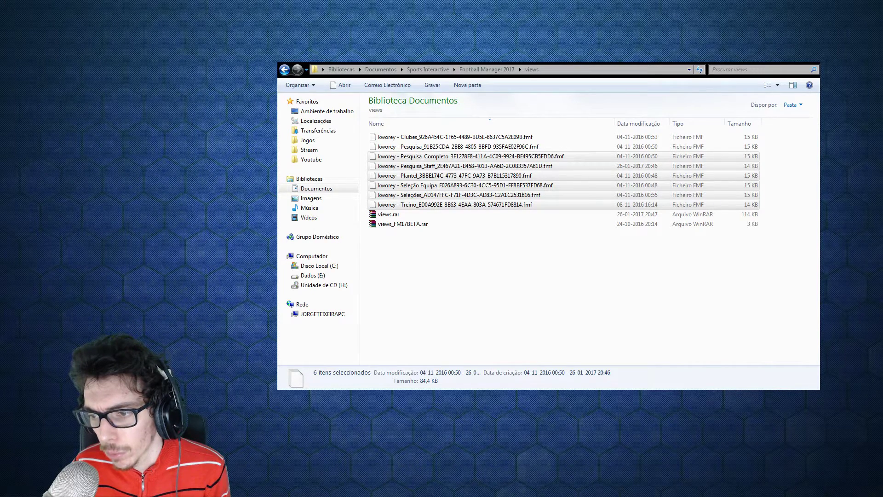
- Switch to Football Manager 2017, pick the Plantel view in the squad screen's view import dialog, and cancel the import
key(alt+Tab)
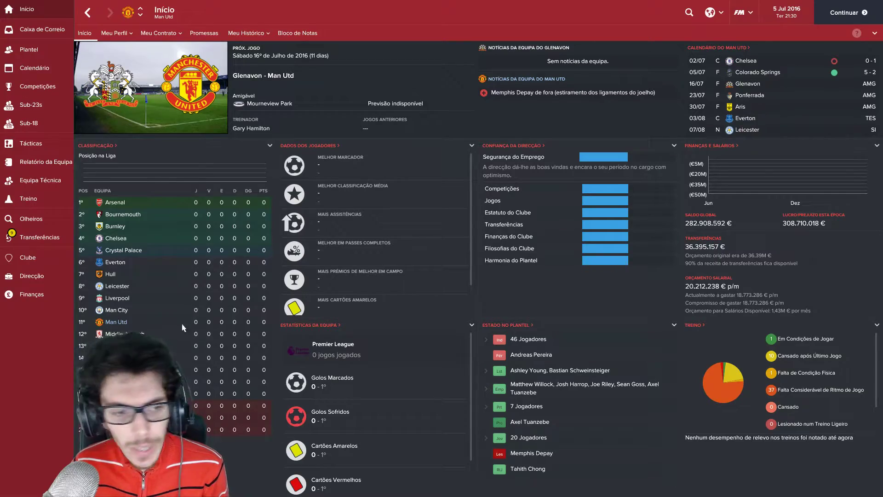
click(25, 48)
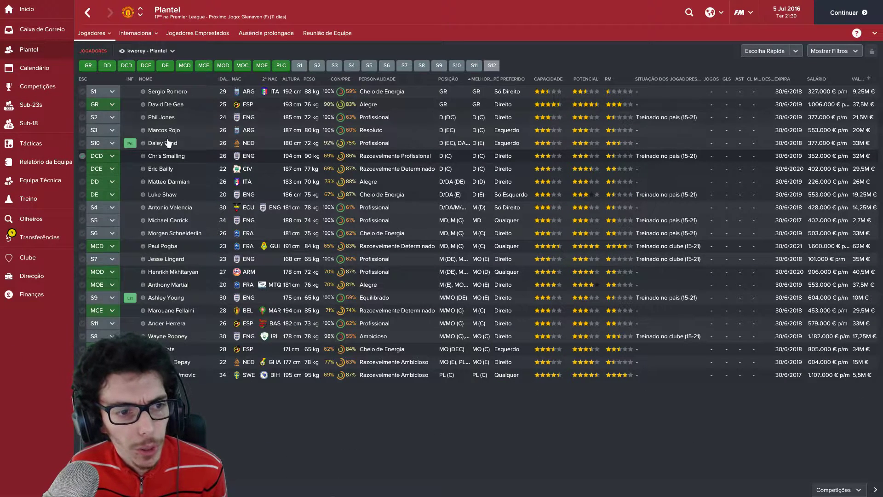
click(147, 50)
mouse_move(183, 61)
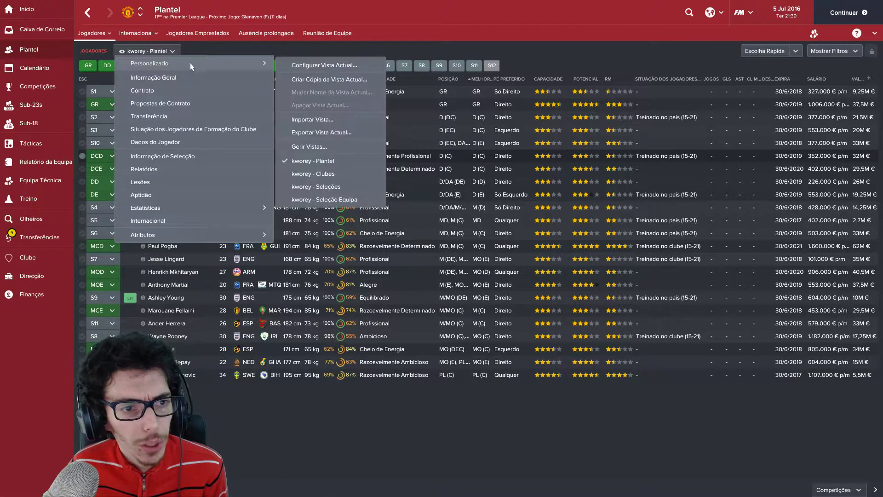
click(317, 121)
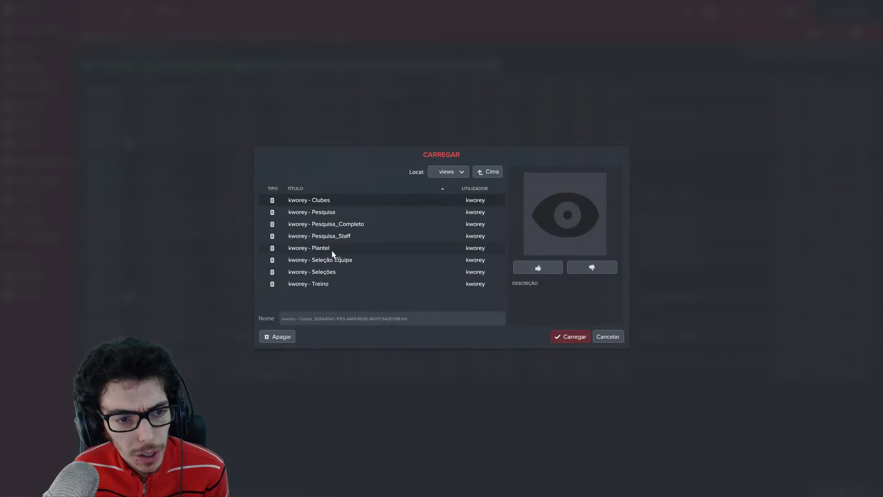
click(350, 249)
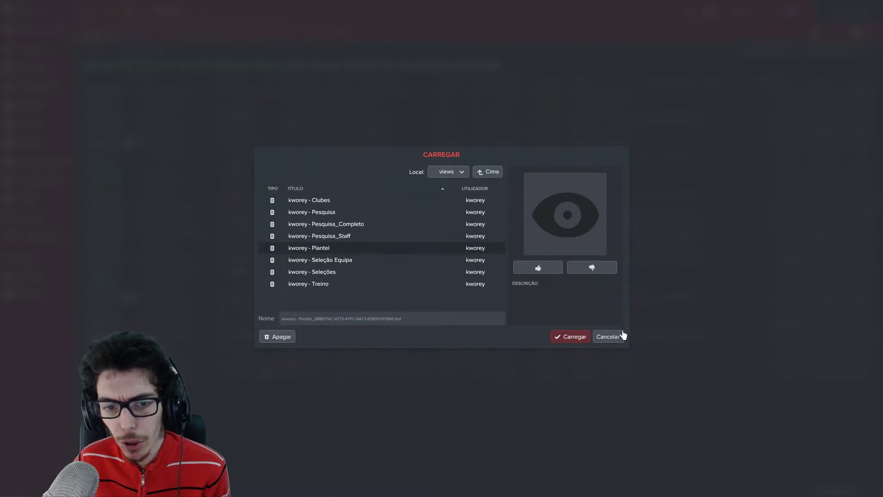
click(606, 336)
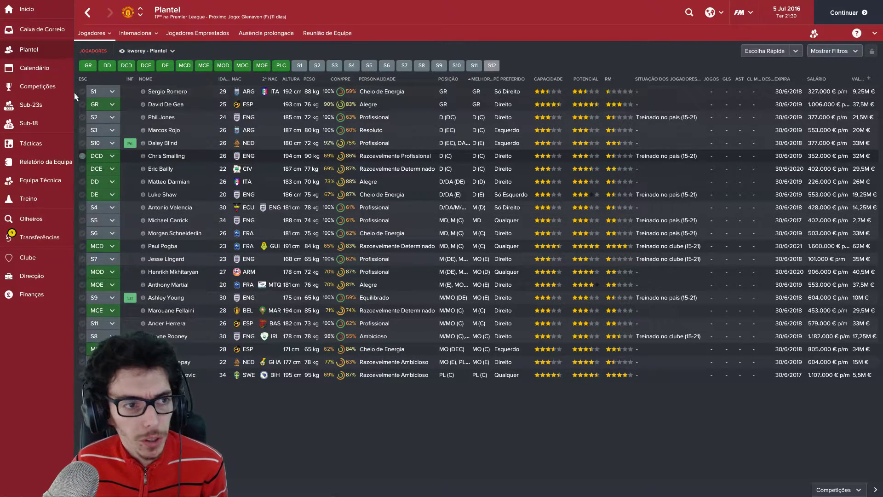
- Open Spain's national squad, bring up the view import dialog there, and cancel it
click(248, 104)
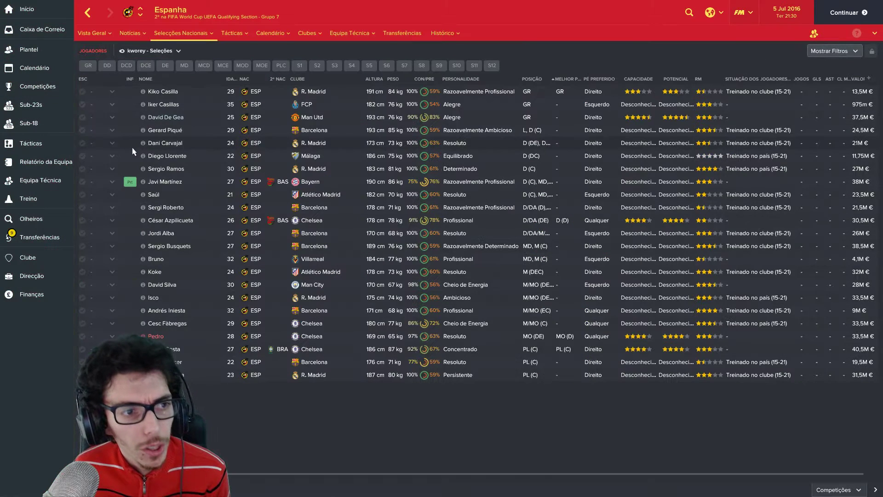
click(164, 51)
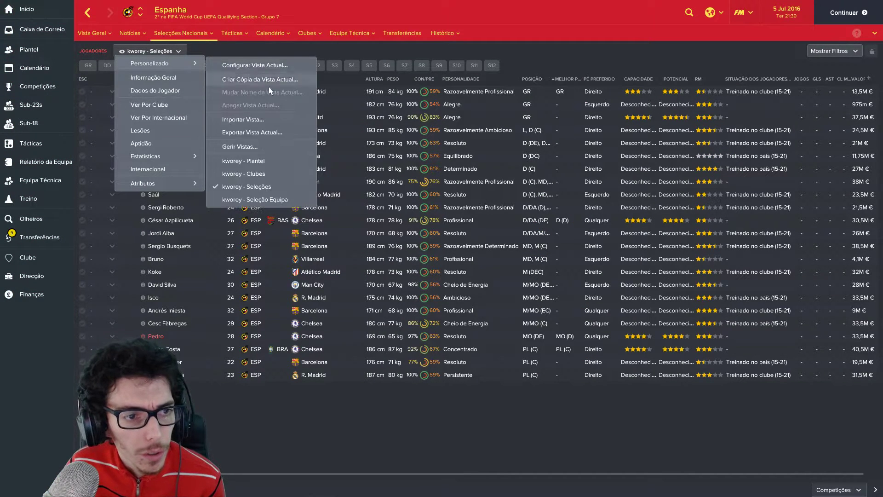
mouse_move(192, 62)
click(256, 120)
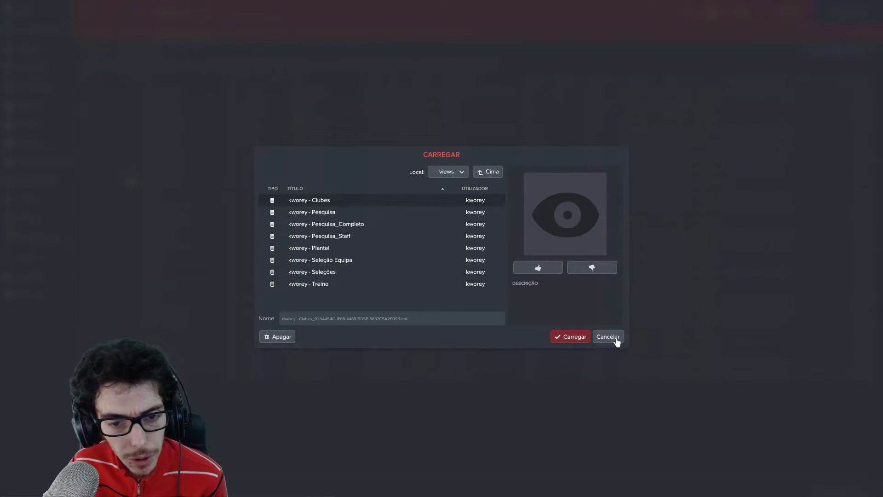
click(612, 338)
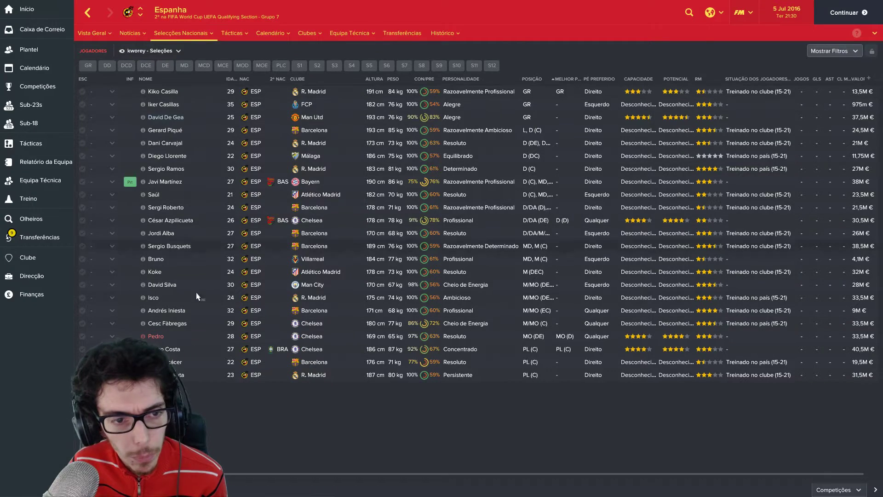
- Open the club's tactics screen, bring up the import dialog for the player list's custom views, and cancel it
click(58, 145)
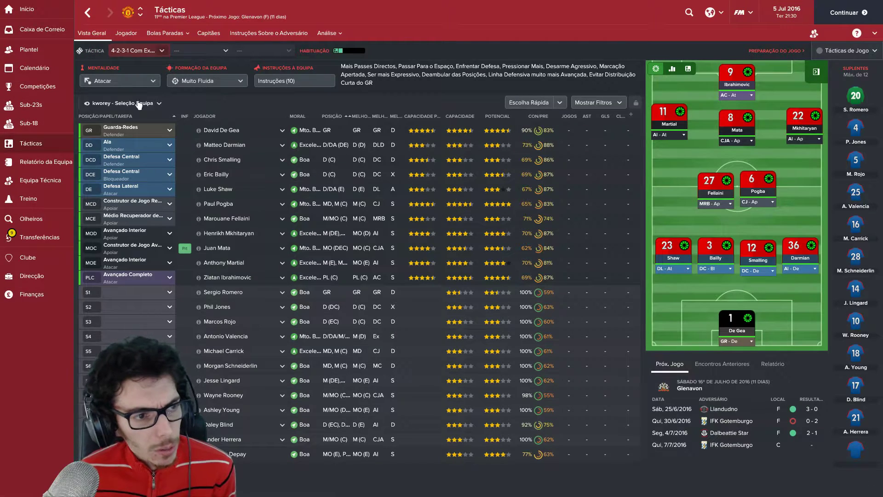
click(138, 103)
mouse_move(137, 115)
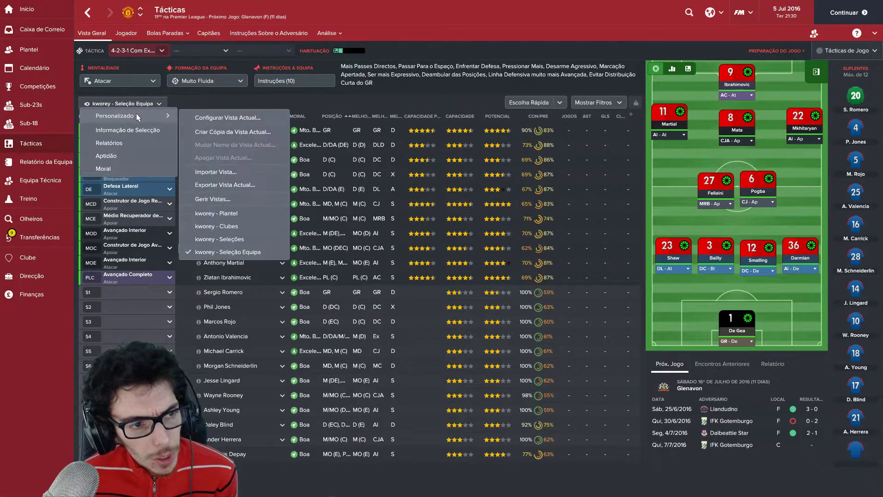
click(224, 172)
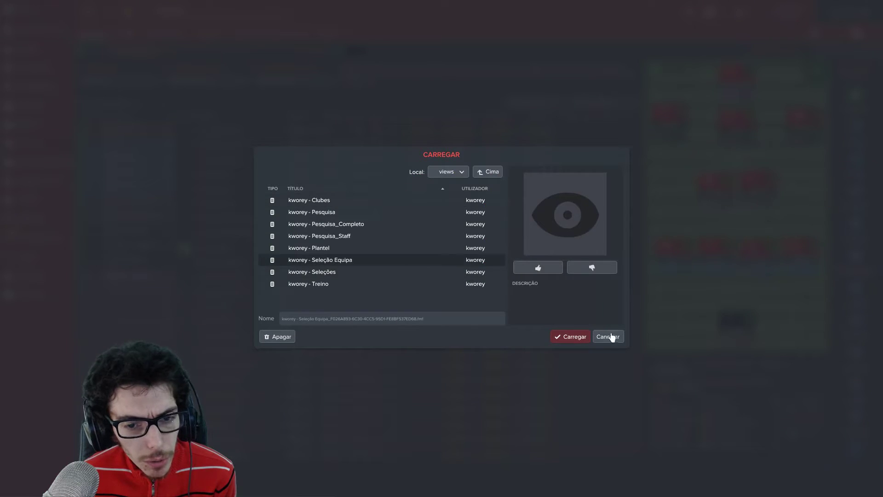
click(612, 336)
- Open the individual training screen and import the Treino custom view there
click(46, 196)
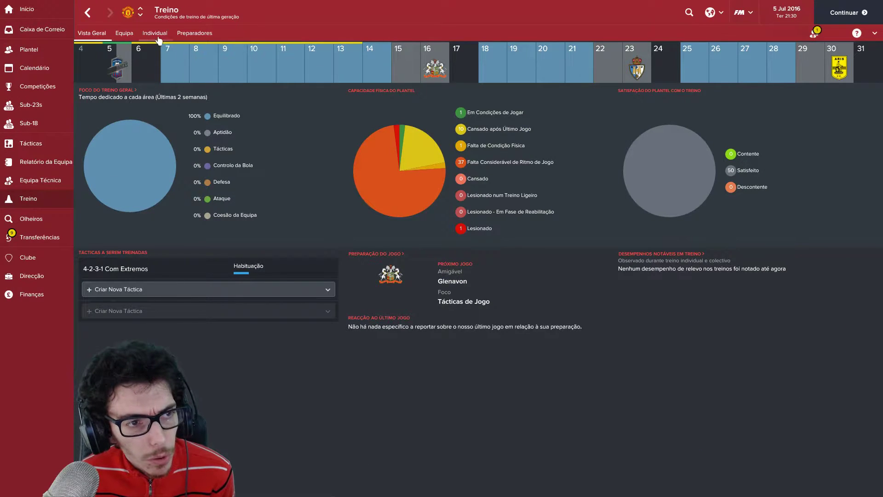
click(155, 33)
click(154, 53)
mouse_move(164, 67)
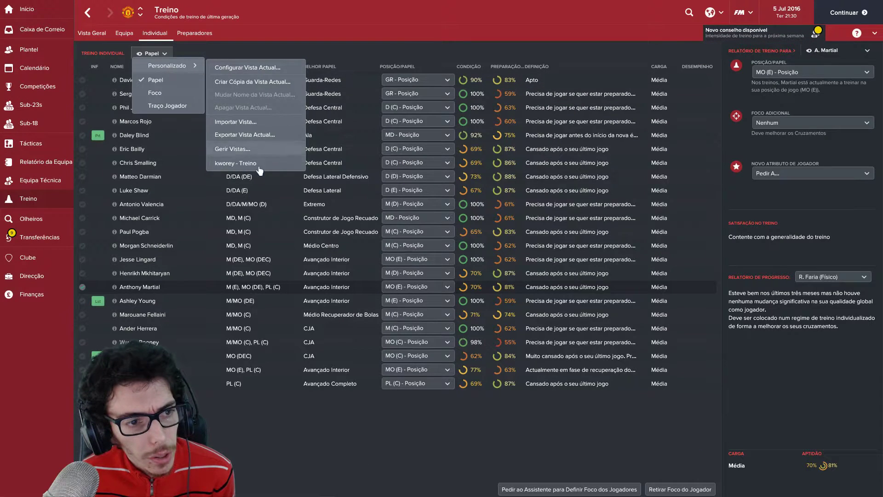
click(243, 122)
click(338, 285)
click(568, 335)
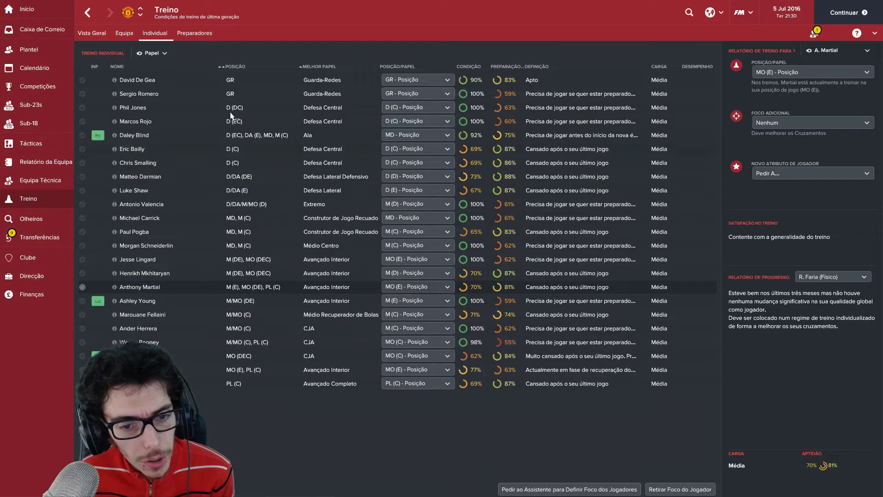
- Apply the imported Treino custom view to the individual training list
click(152, 53)
mouse_move(167, 65)
click(252, 164)
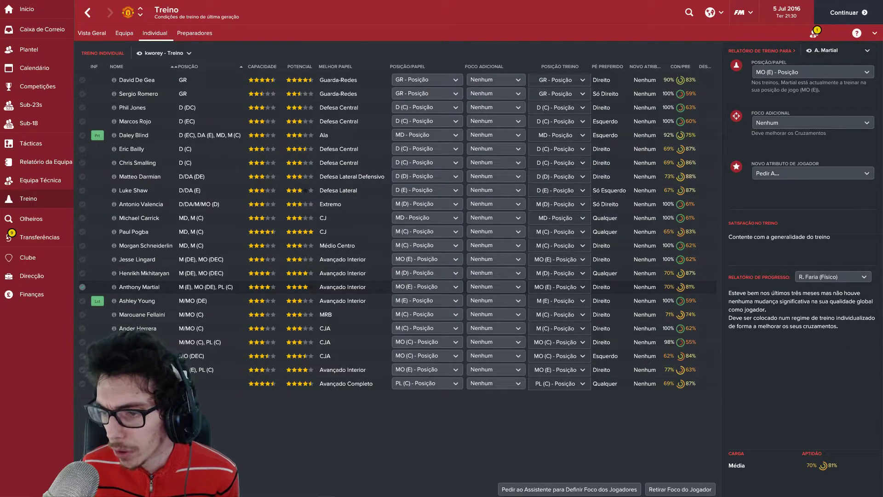
- Switch to the Explorer window and return to Documentos\Sports Interactive\Football Manager 2017
key(alt+Tab)
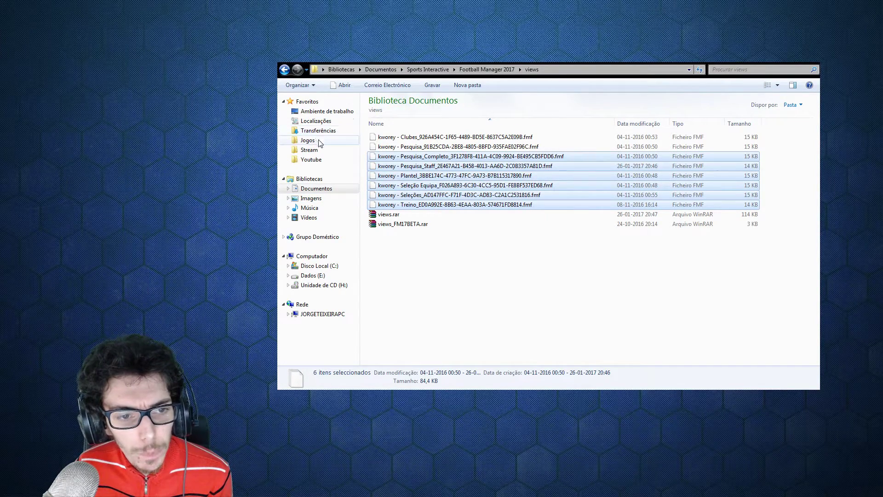
click(283, 70)
click(284, 70)
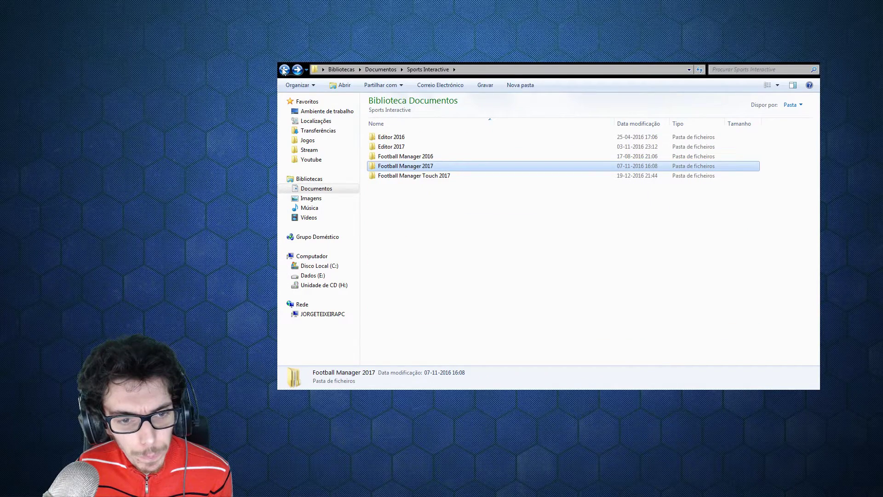
double_click(432, 167)
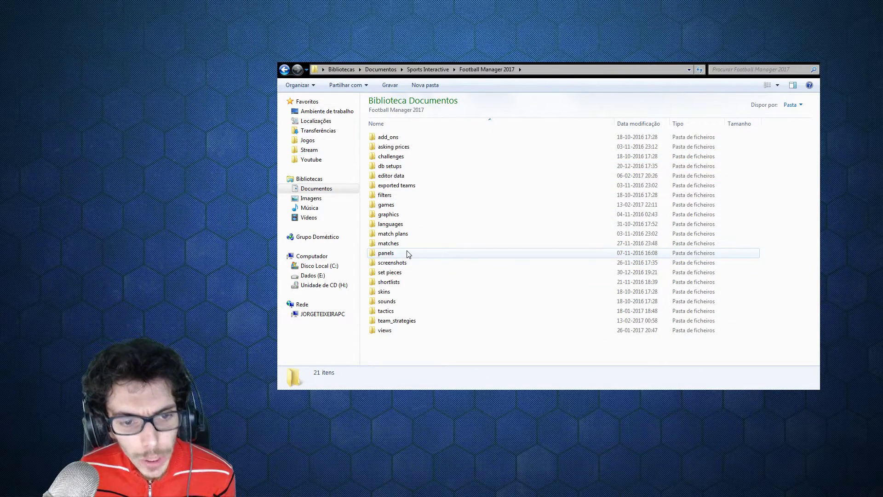
- Examine the saved game files in the games folder and return to the Football Manager 2017 folder
double_click(396, 204)
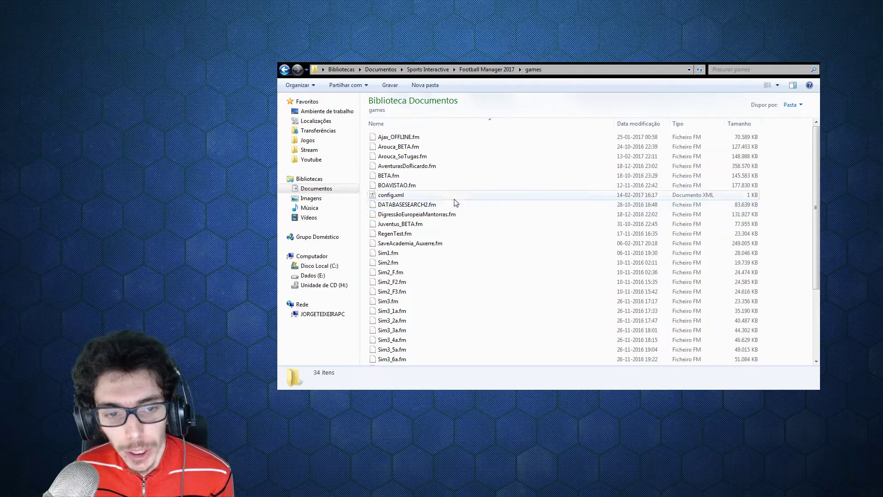
scroll(405, 230, down, 4)
scroll(416, 271, up, 3)
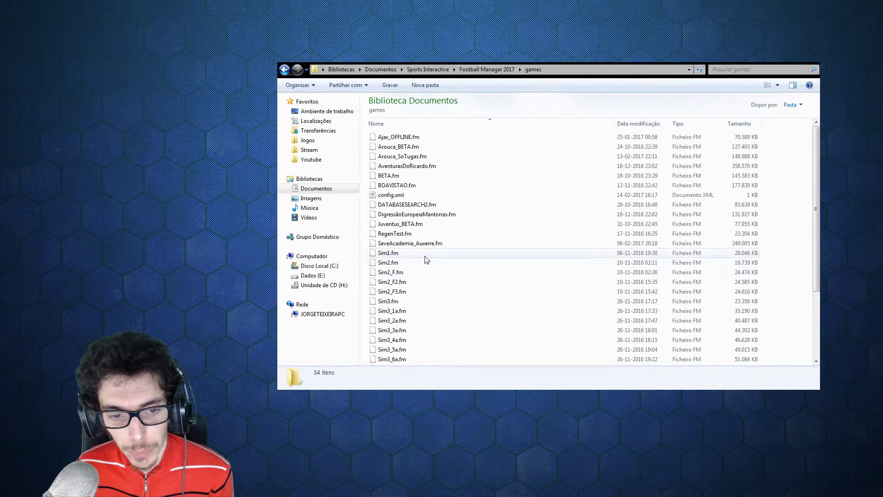
scroll(478, 276, down, 3)
scroll(490, 273, up, 4)
scroll(483, 274, down, 4)
scroll(423, 276, up, 4)
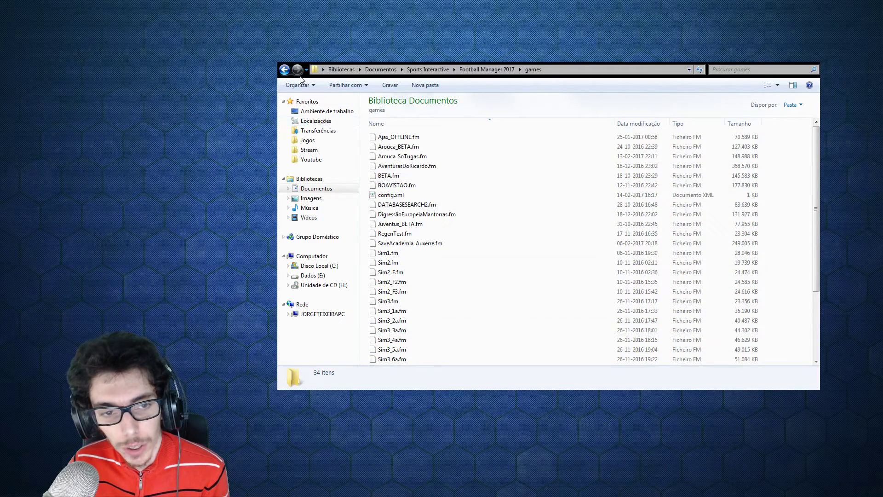
key(BackSpace)
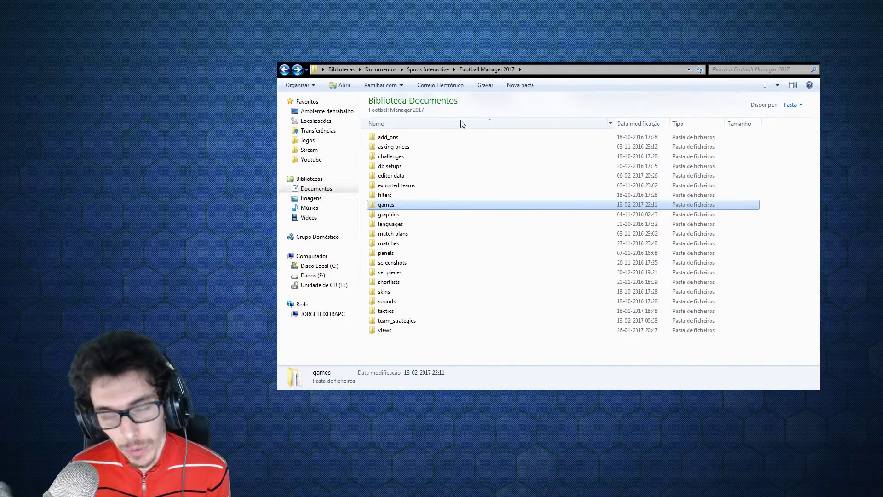
- Examine the files in the tactics and team_strategies folders and return to the Football Manager 2017 folder
double_click(391, 311)
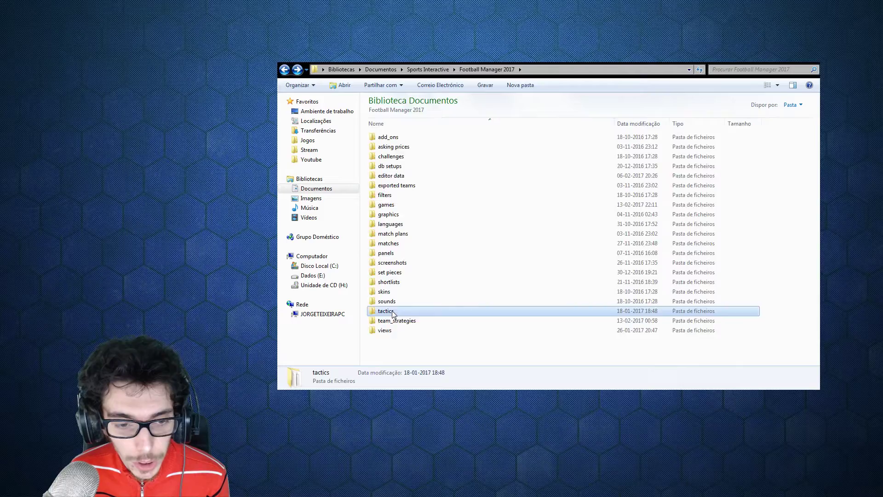
drag(592, 339, 506, 269)
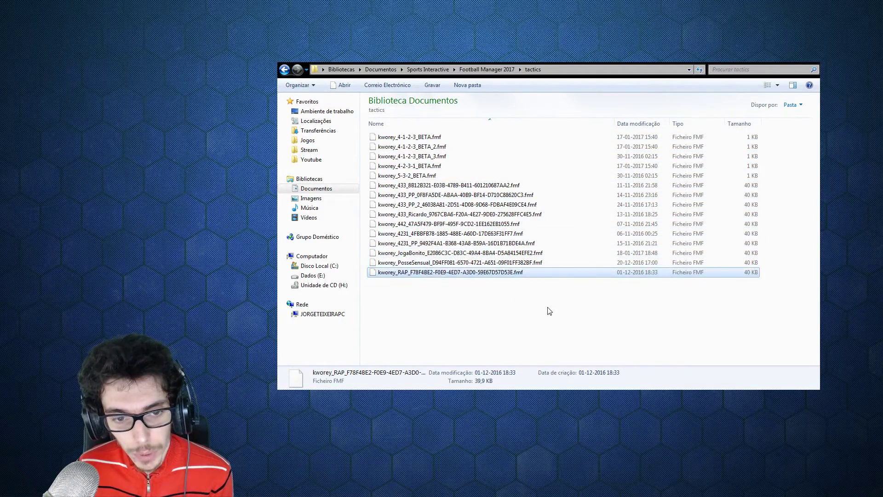
click(548, 310)
click(283, 70)
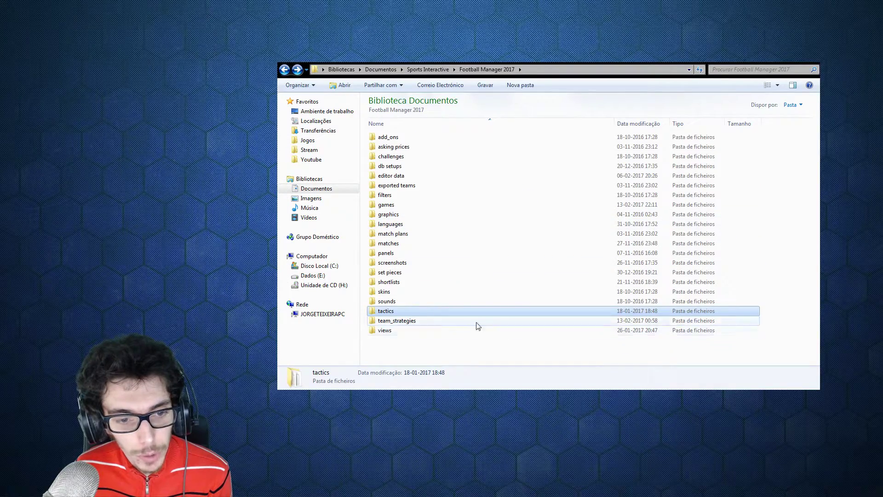
double_click(414, 318)
drag(586, 321, 460, 261)
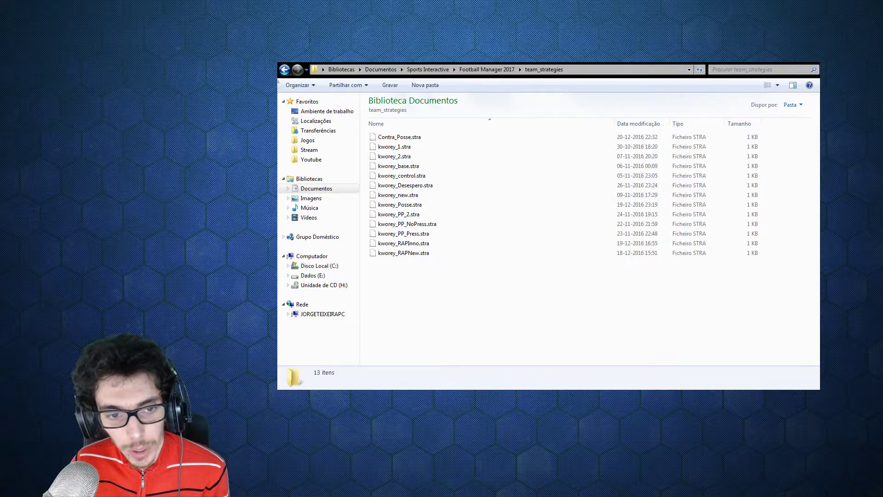
click(284, 69)
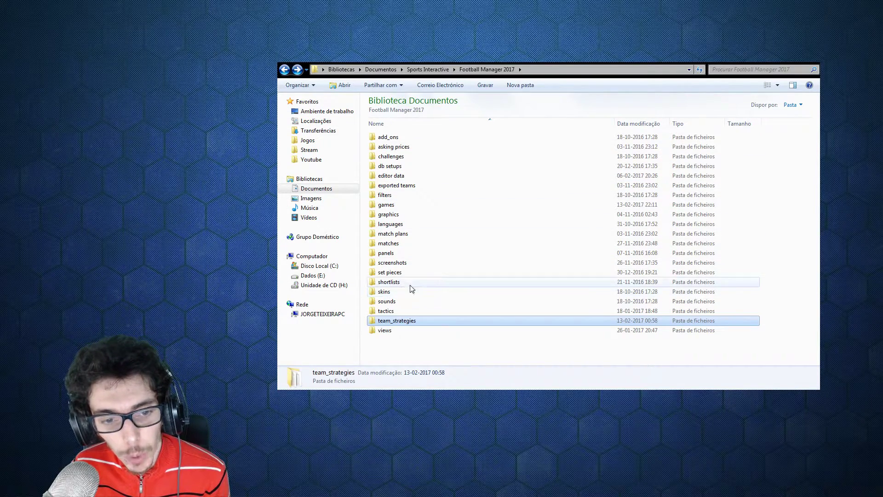
- Examine the contents of the set pieces and matches folders and return to the Football Manager 2017 folder
double_click(389, 272)
drag(588, 349, 515, 326)
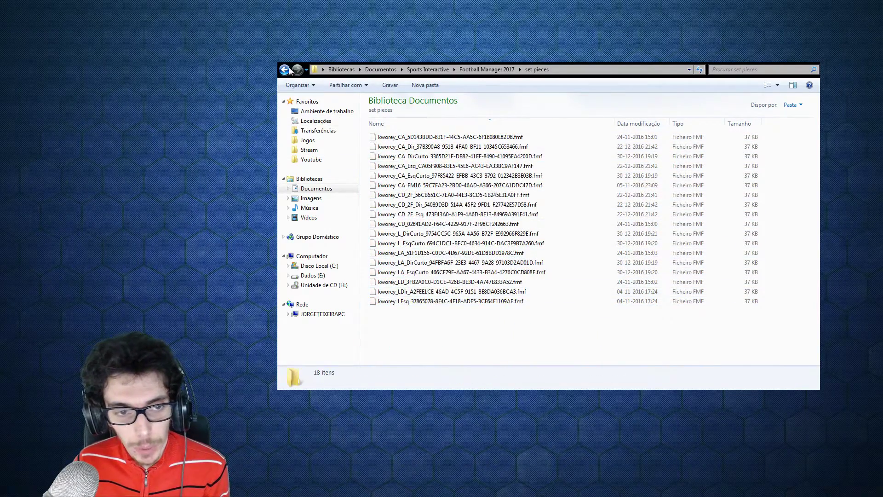
click(289, 69)
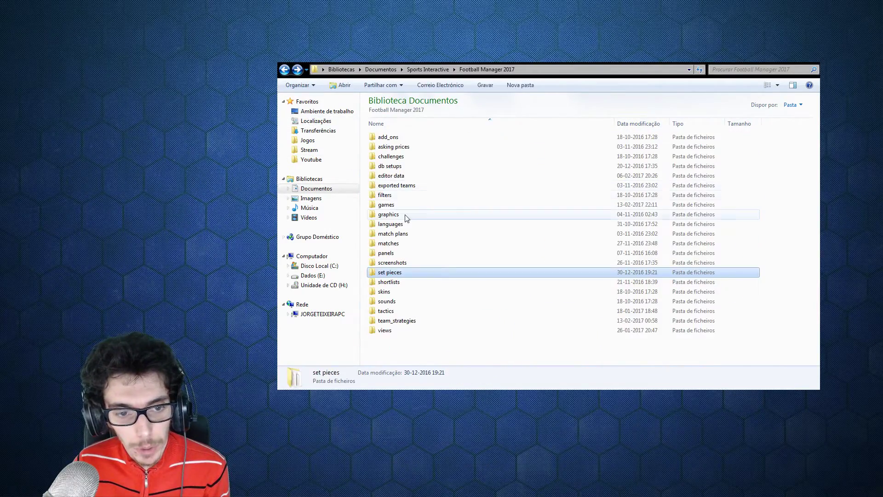
double_click(400, 245)
drag(602, 242, 459, 193)
click(285, 70)
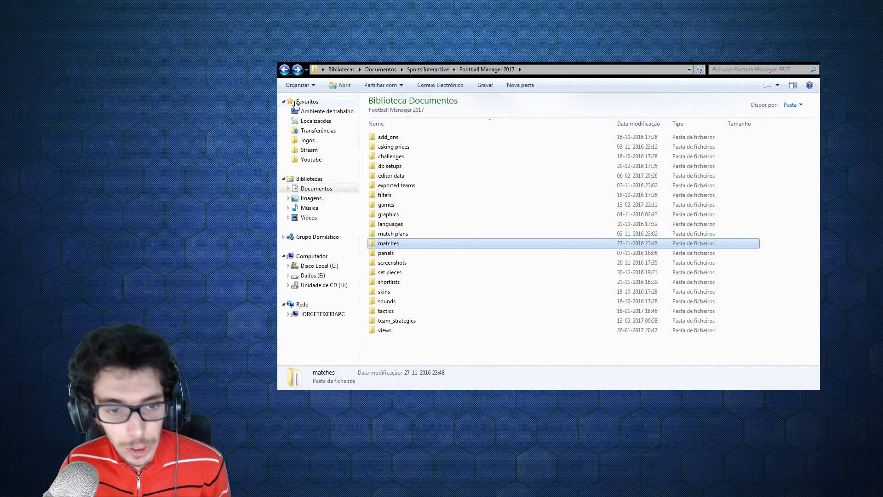
- Check the contents of the filters folder and return to the Football Manager 2017 folder
double_click(398, 195)
drag(600, 233, 506, 232)
click(284, 70)
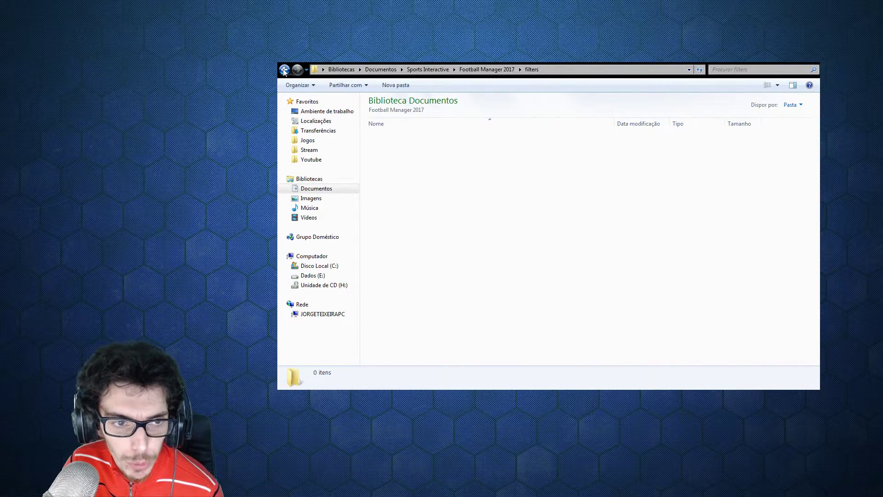
- Examine the shortlist files in the shortlists folder and return to the Football Manager 2017 folder
double_click(388, 282)
mouse_move(541, 302)
mouse_down()
mouse_move(529, 197)
mouse_move(513, 182)
mouse_move(524, 148)
mouse_move(515, 148)
mouse_move(526, 311)
mouse_up()
click(284, 69)
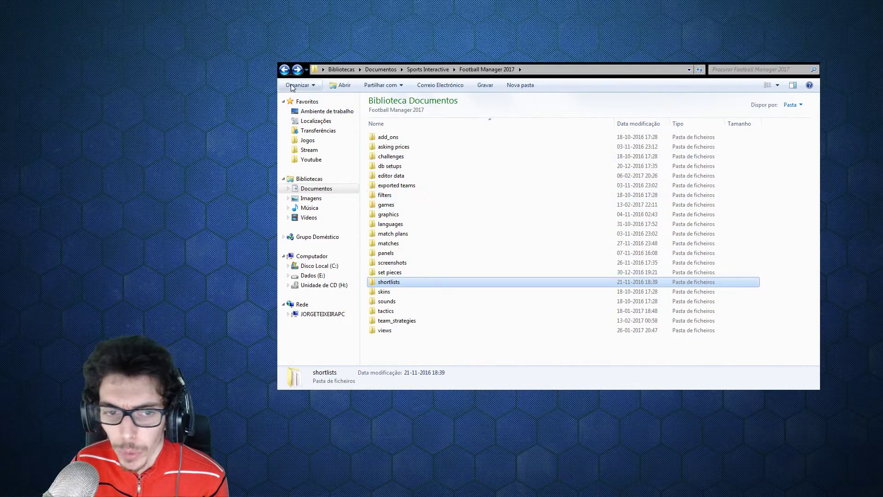
key(Return)
drag(580, 314, 459, 276)
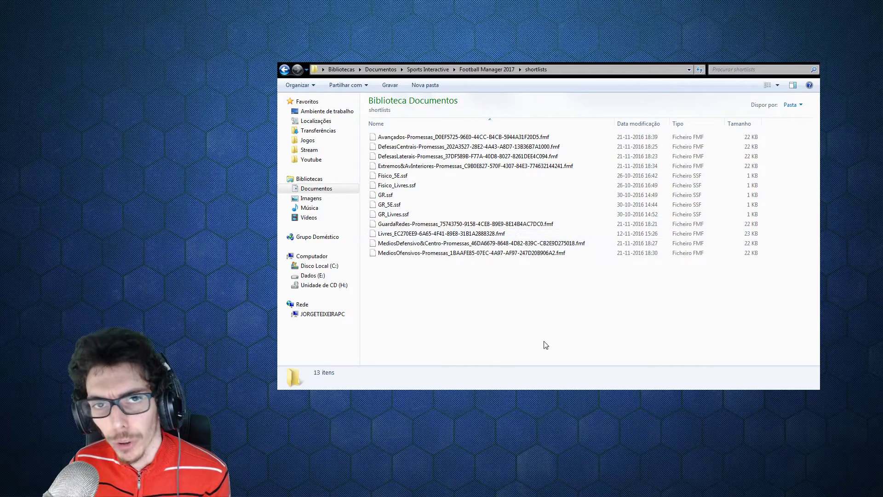
click(284, 70)
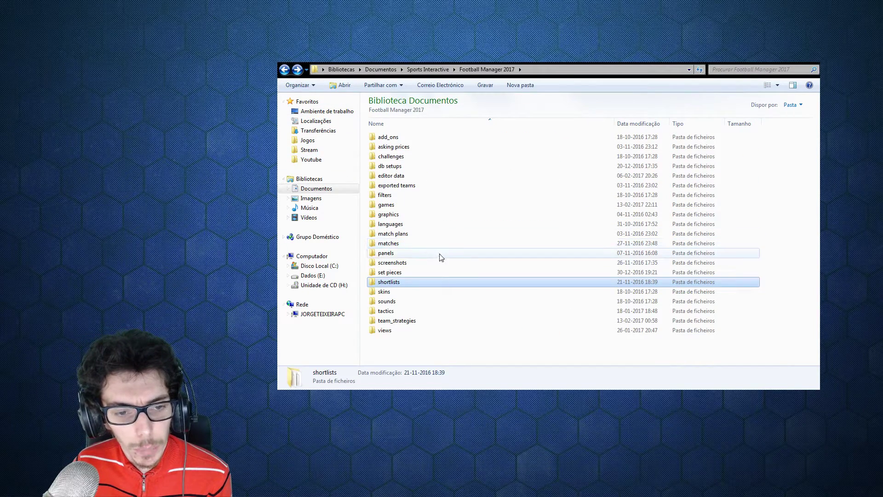
- Check the match plans folder and the PNG images in the screenshots folder, and return to the Football Manager 2017 folder
double_click(406, 234)
click(284, 69)
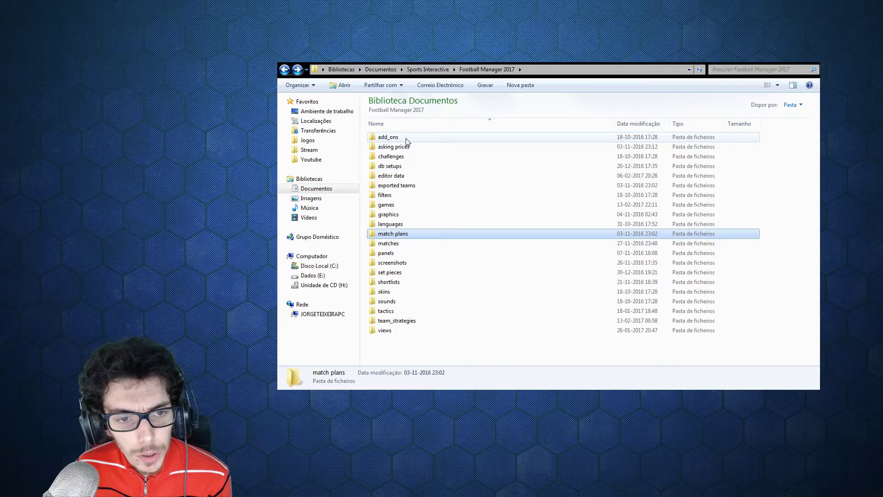
double_click(414, 263)
drag(636, 306, 513, 134)
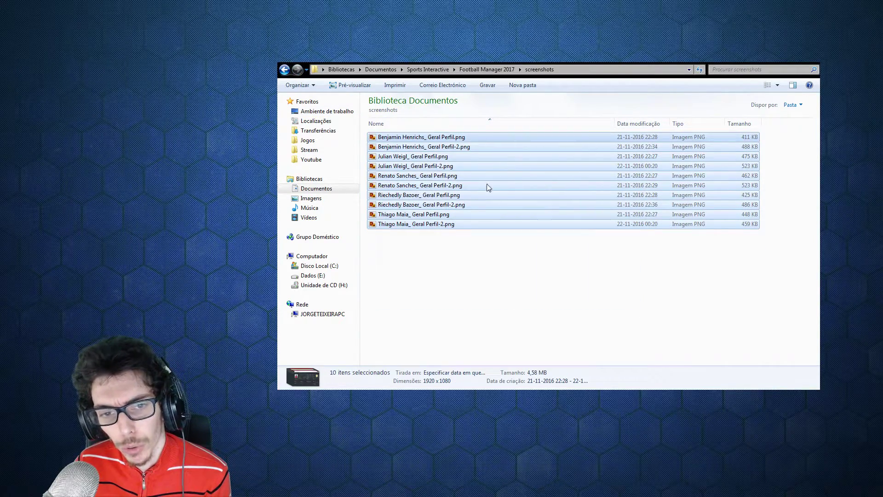
mouse_move(328, 192)
mouse_down()
mouse_move(337, 198)
mouse_move(323, 193)
mouse_up()
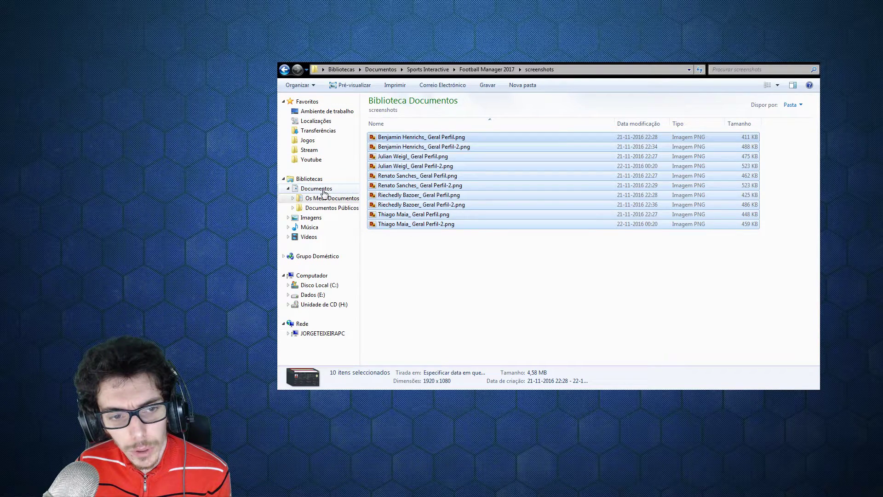
click(449, 270)
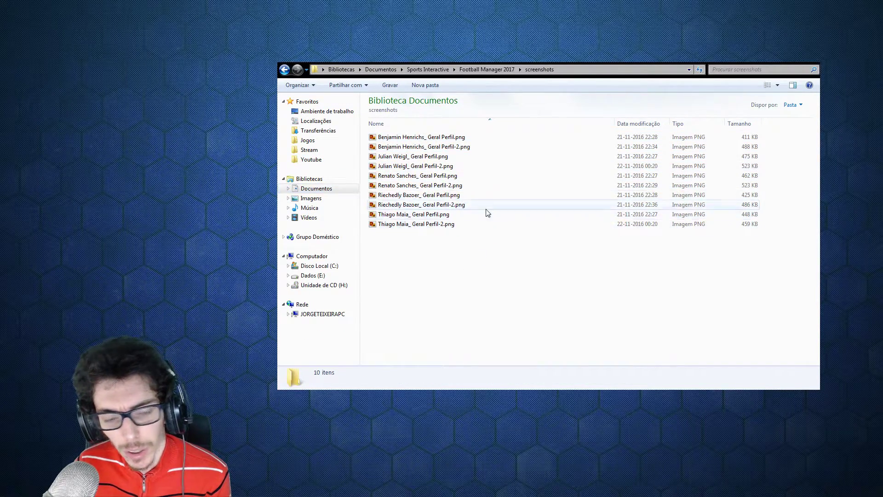
click(285, 70)
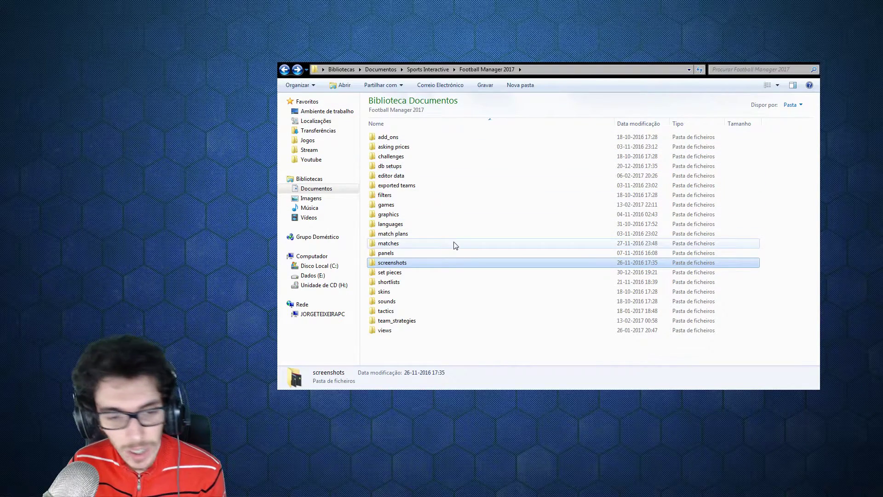
- Check the contents of the skins folder and go back to the Steam\steamapps\common\Football Manager 2017\data folder with its sigfx subfolder
double_click(456, 290)
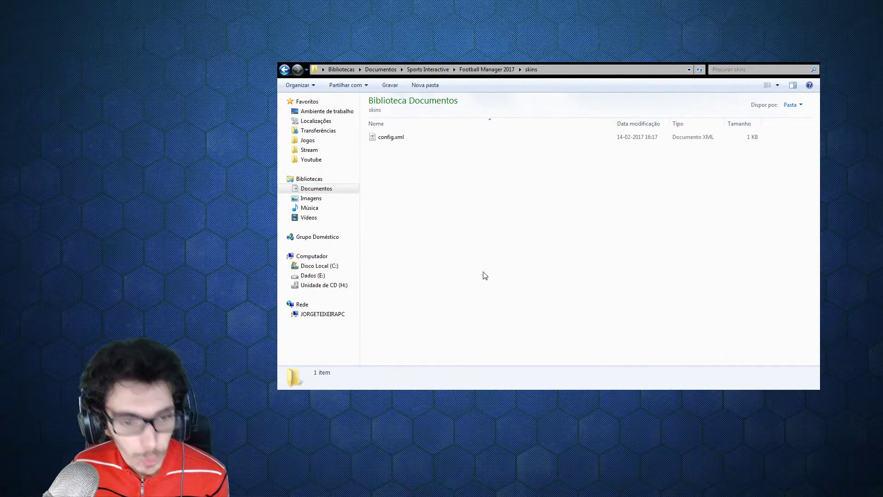
drag(434, 197, 539, 188)
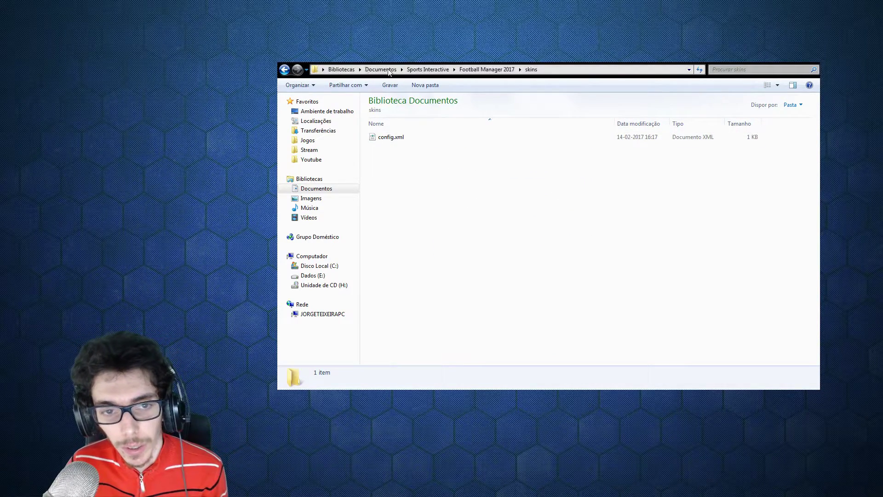
click(286, 68)
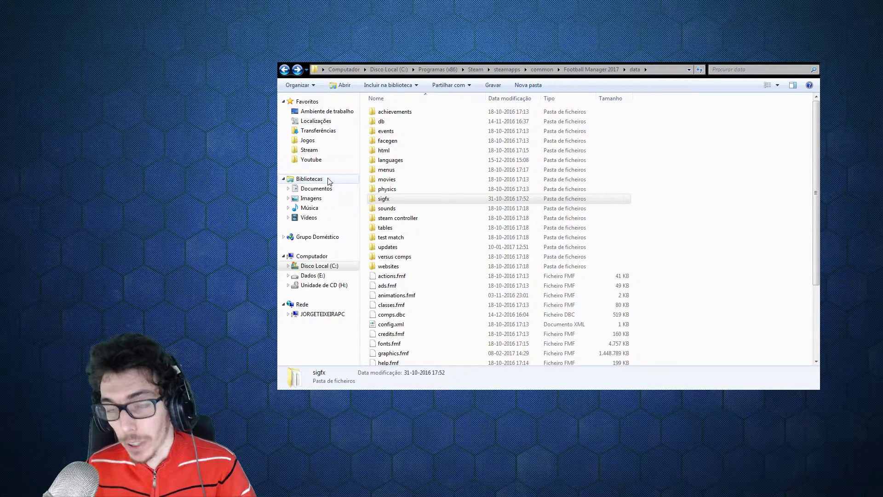
click(391, 203)
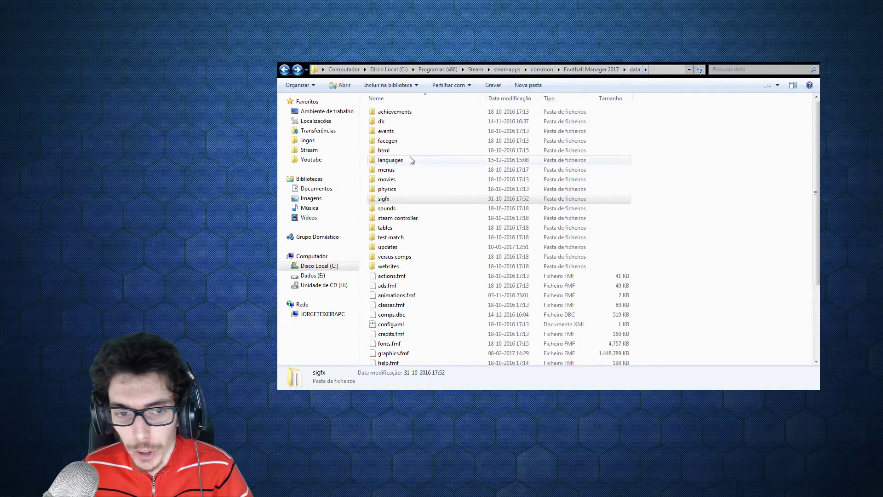
- Open the pitch folder inside sigfx\textures and check its pitch texture folders and the grass_01_mud.dds file
click(389, 200)
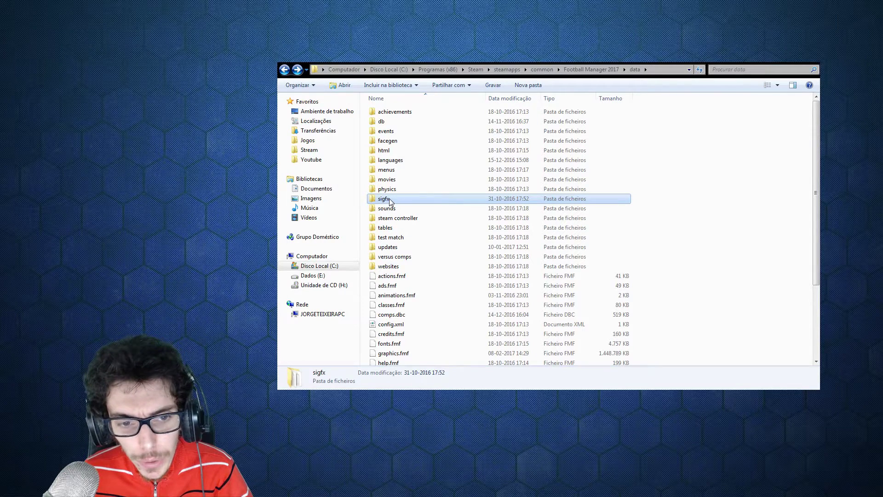
double_click(389, 200)
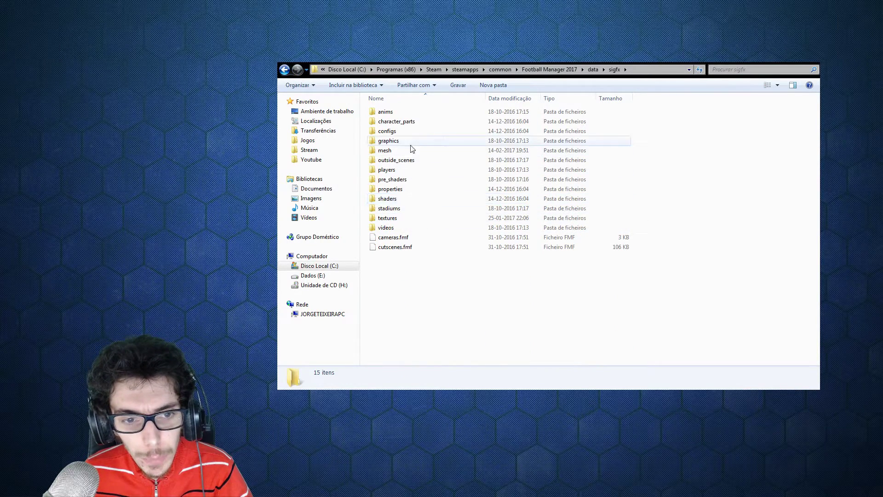
double_click(395, 218)
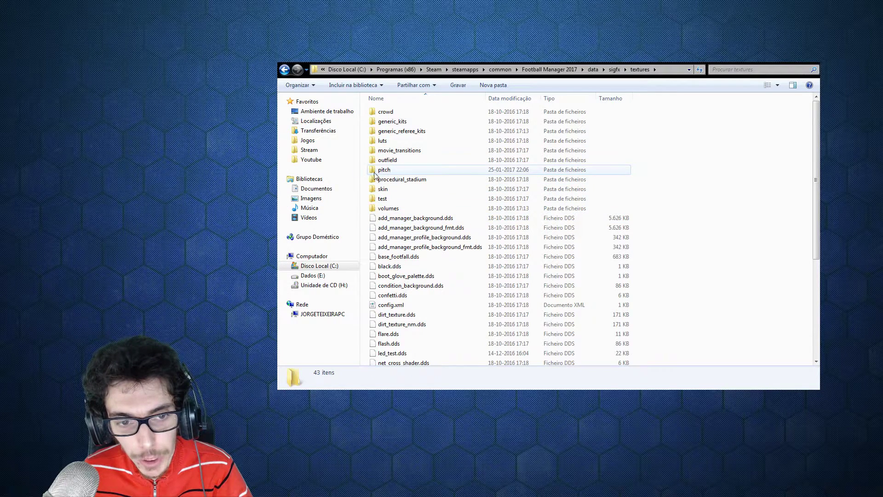
double_click(392, 171)
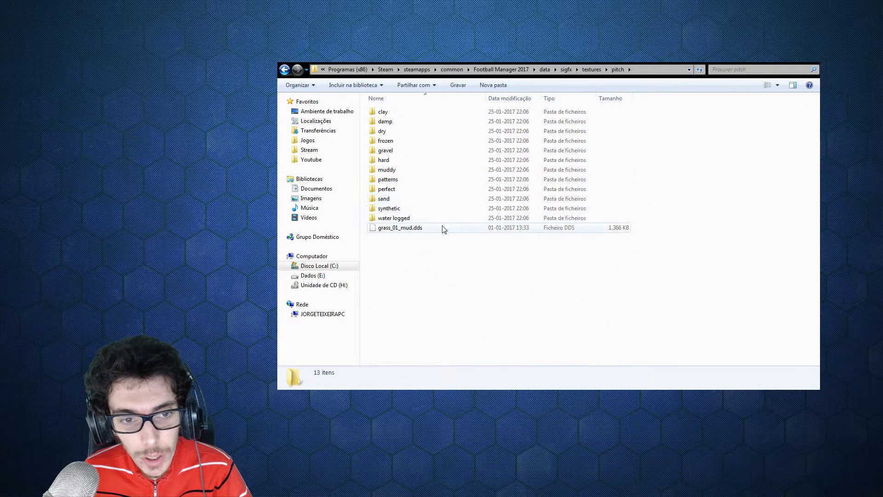
drag(697, 303, 416, 249)
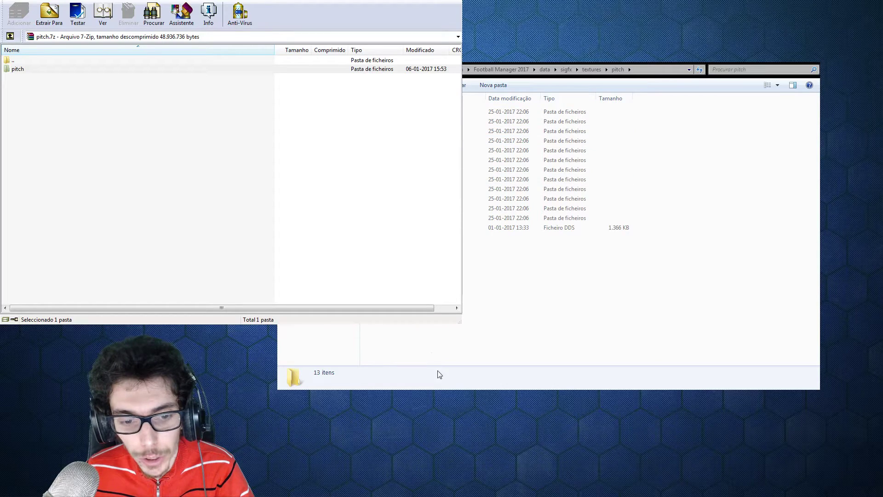
- Examine the contents of the pitch folder inside the pitch.7z archive against the game's pitch folder, and close the archive
double_click(45, 69)
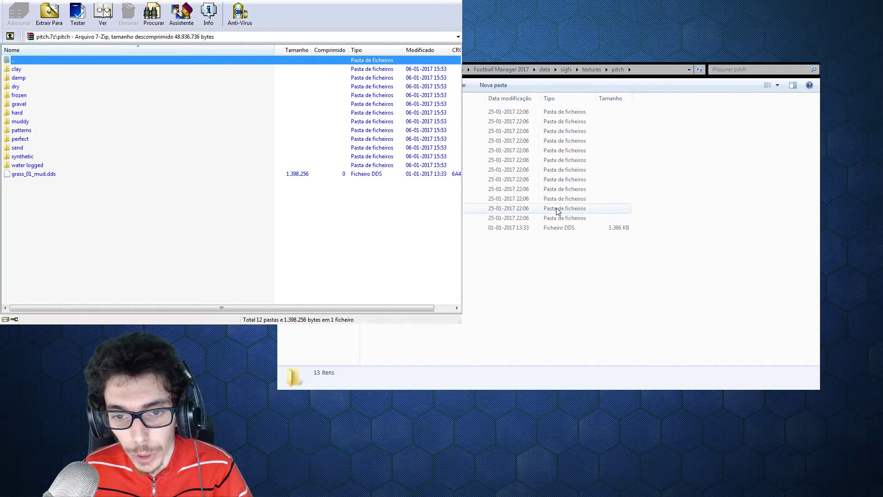
click(546, 248)
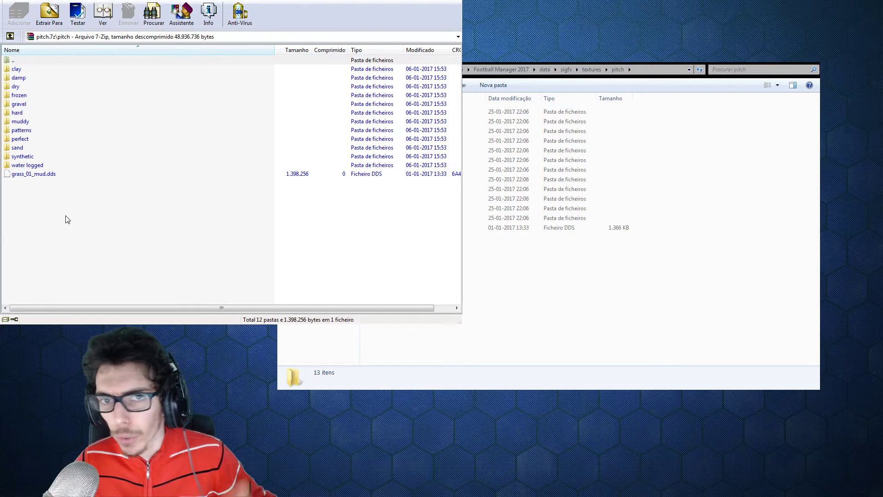
key(alt+F4)
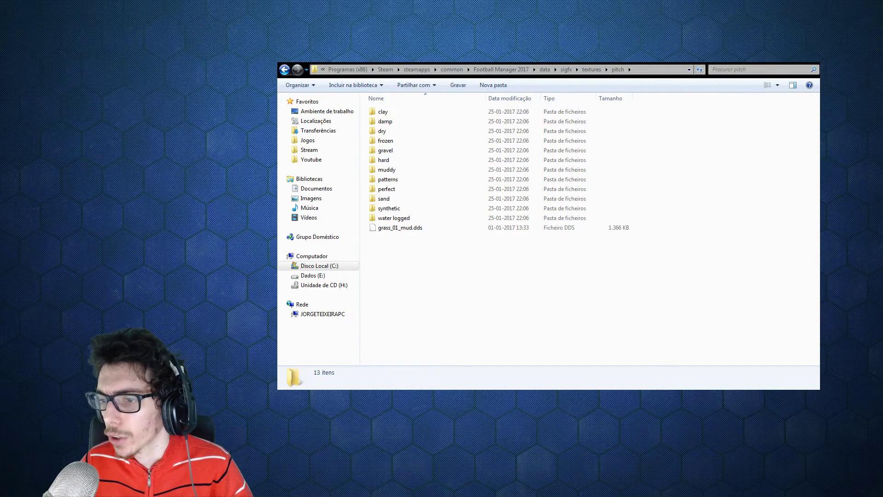